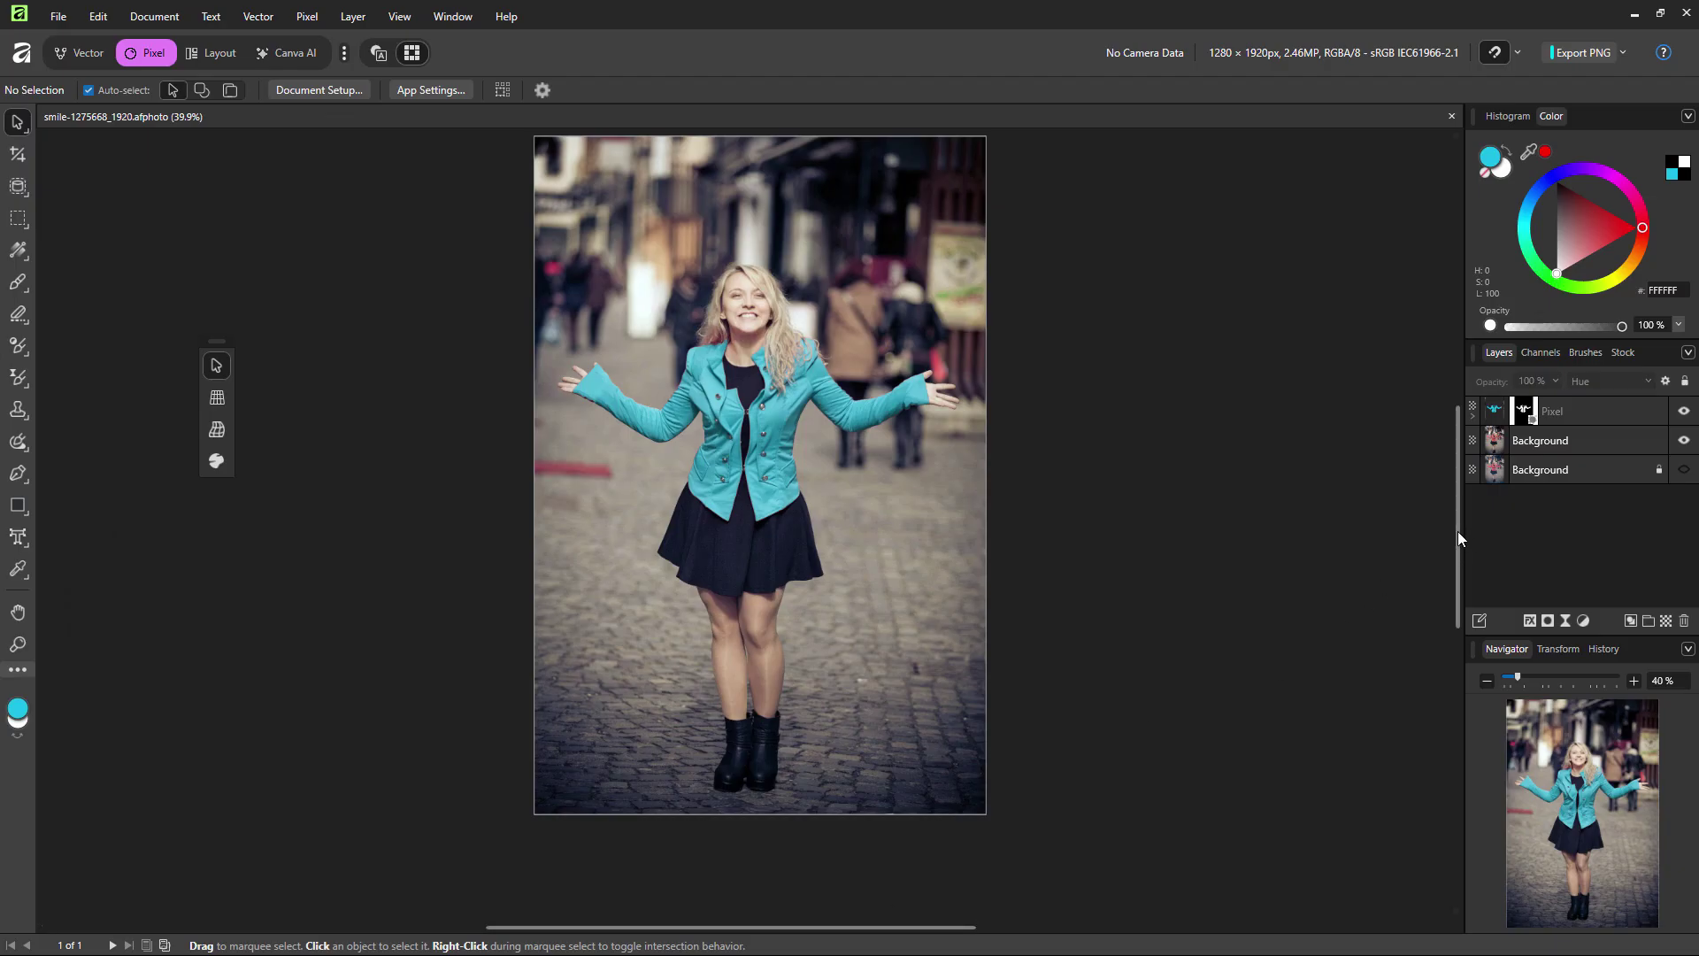
# Select the Hue-blended Pixel layer that recolours the jacket in the Layers panel
pyautogui.scroll(1, 1458, 538)
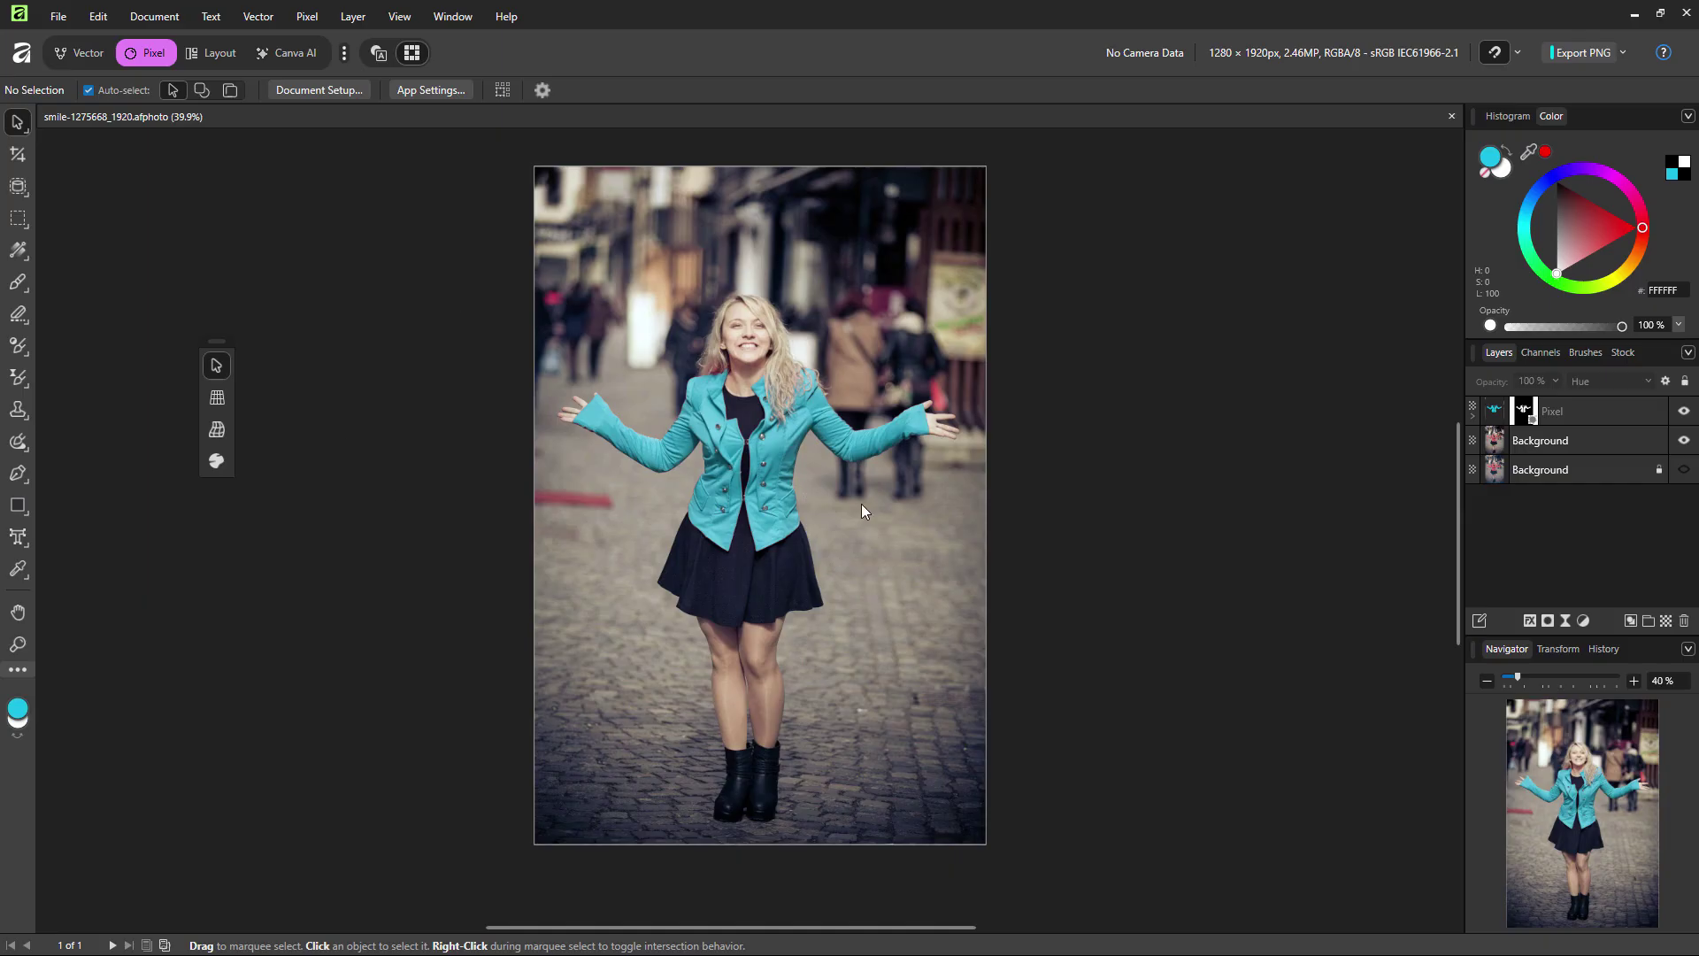
pyautogui.click(1599, 416)
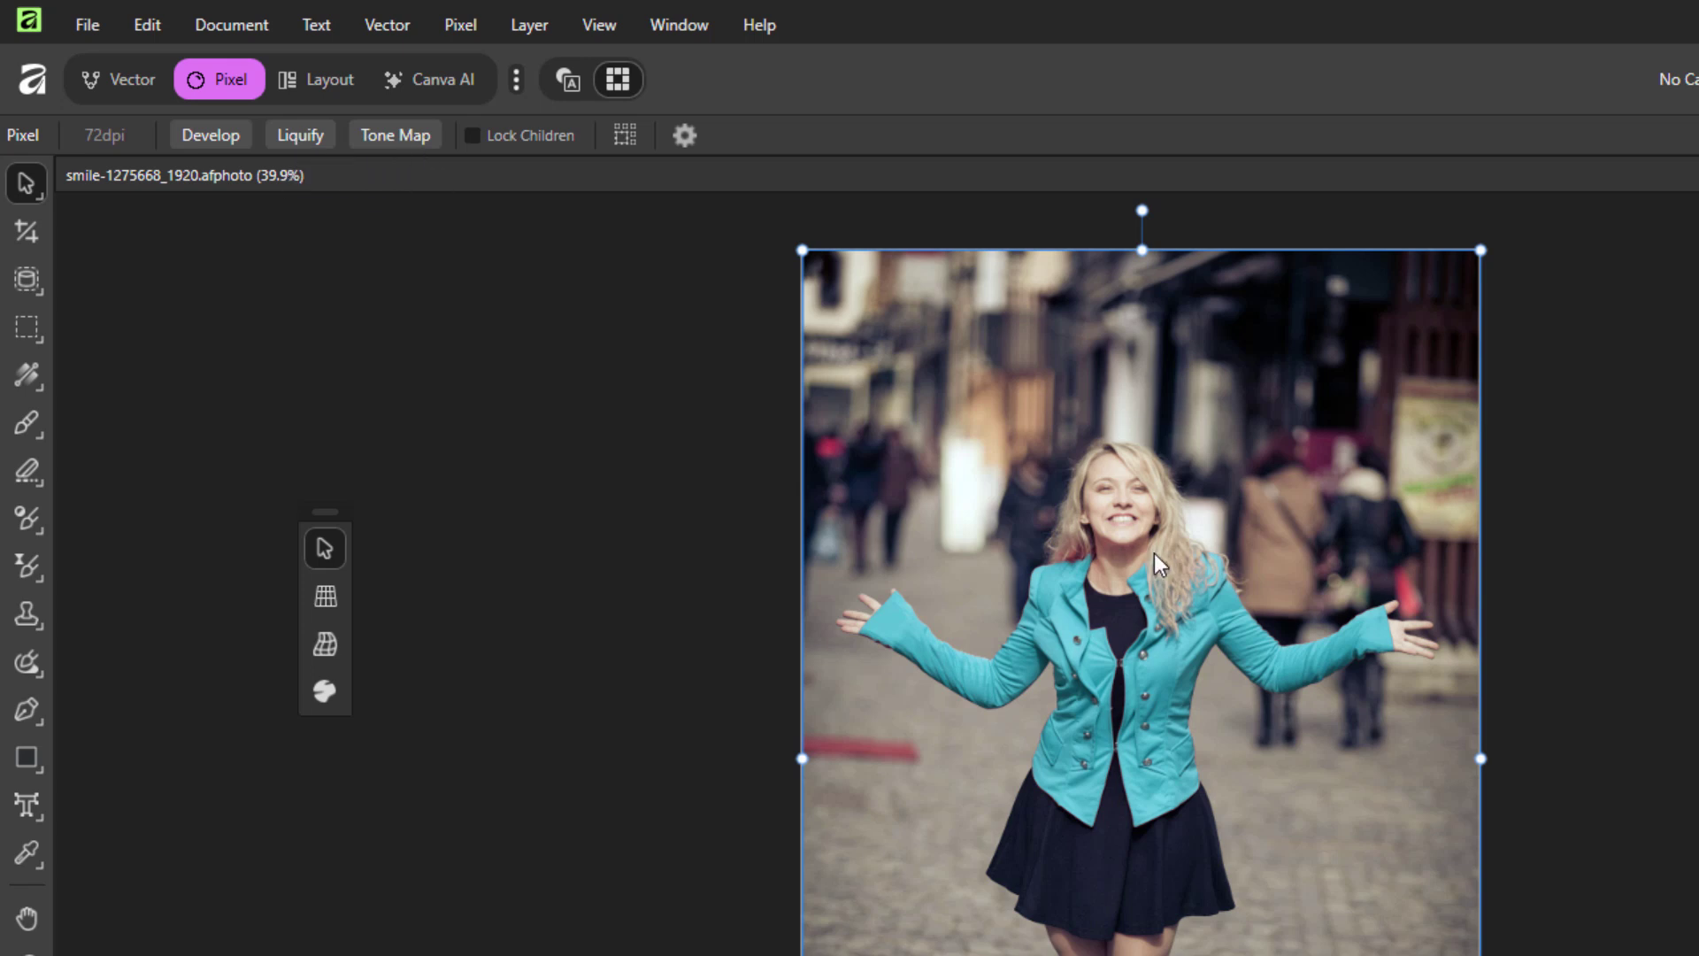
pyautogui.click(974, 617)
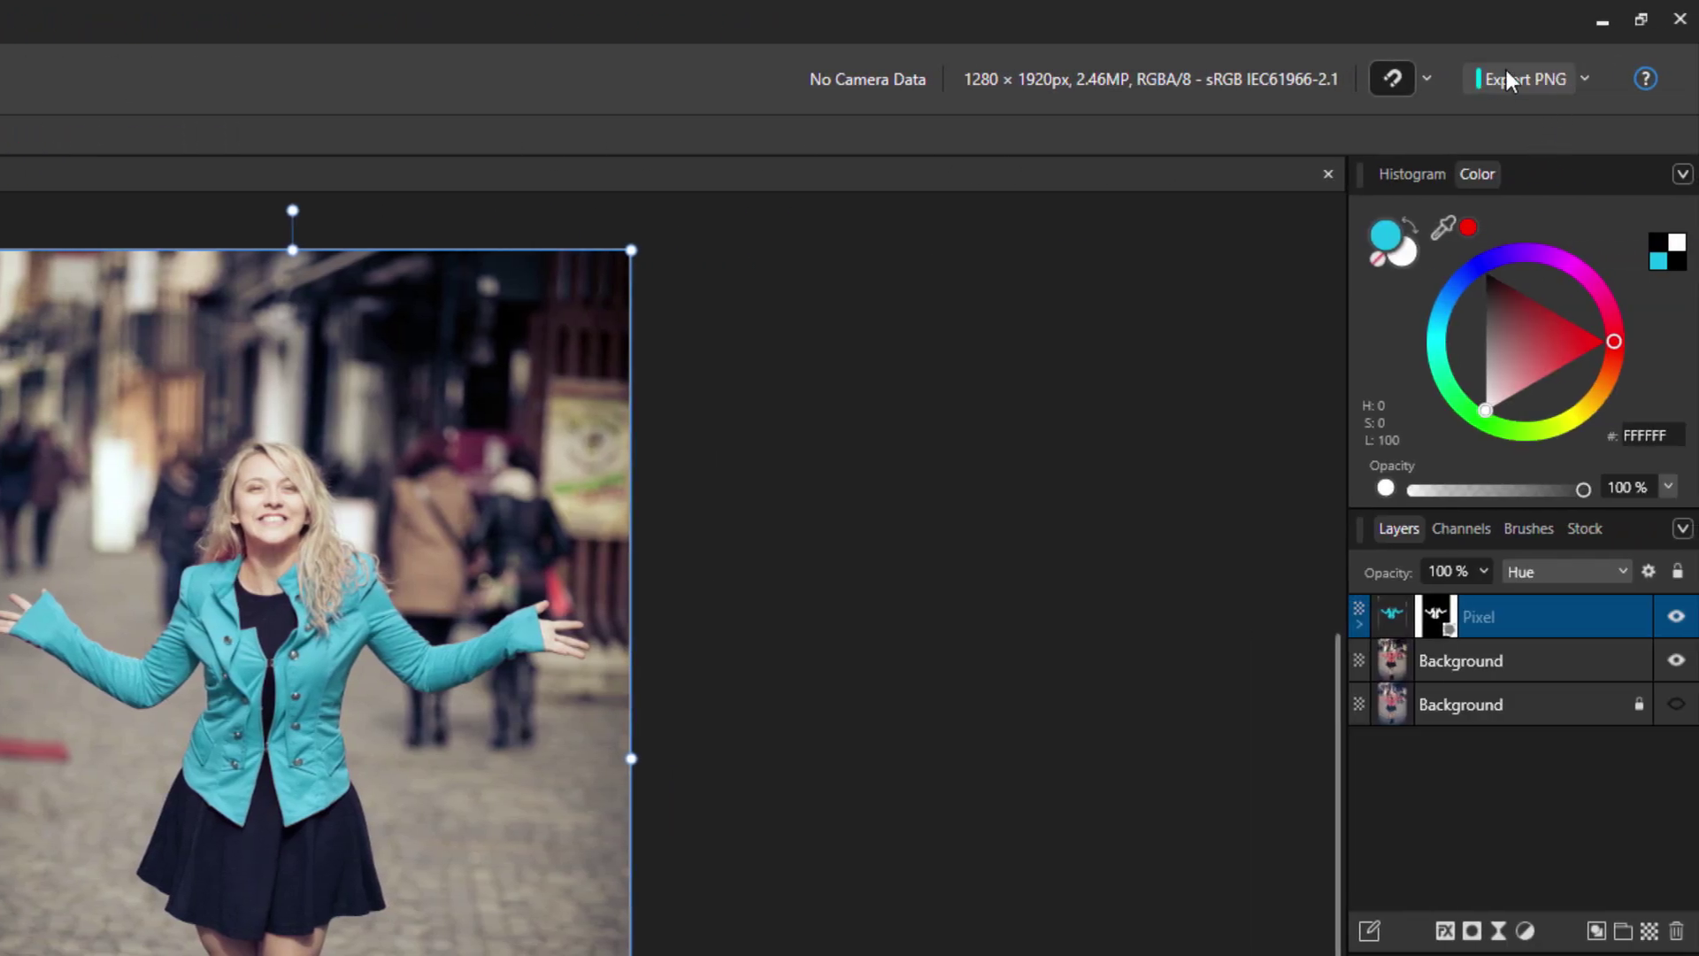
# Switch the quick PNG export area from Selection to Whole Document at 1280 × 1920 px, 1x
pyautogui.click(1584, 76)
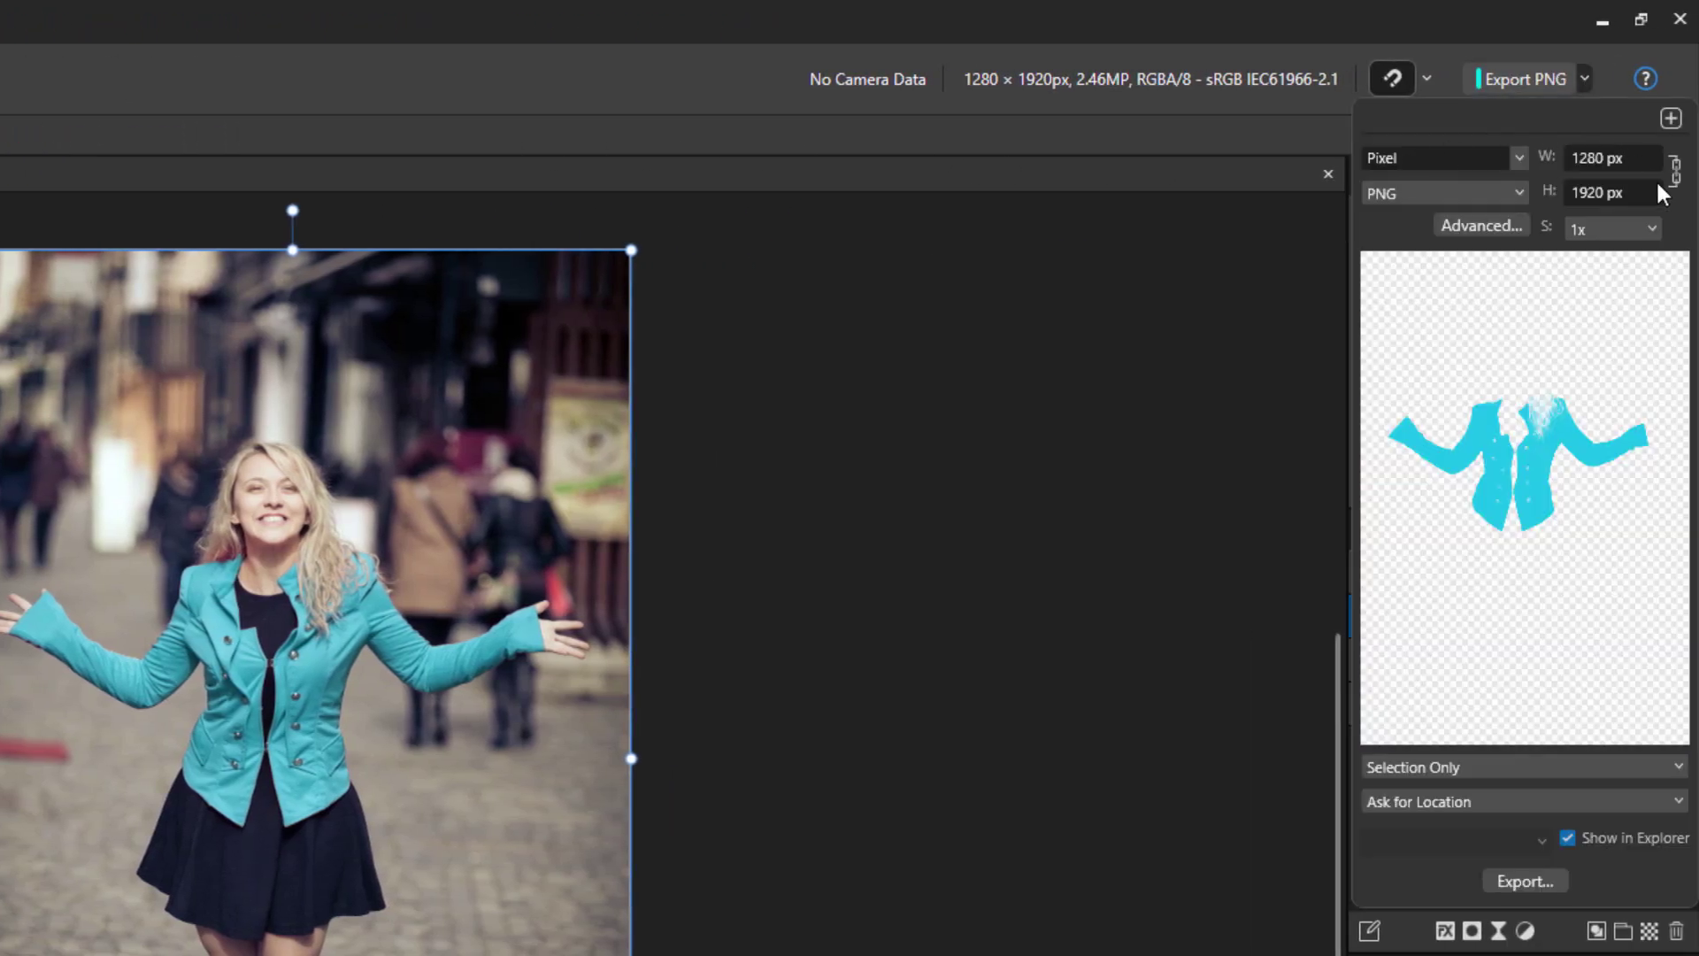
pyautogui.click(1512, 226)
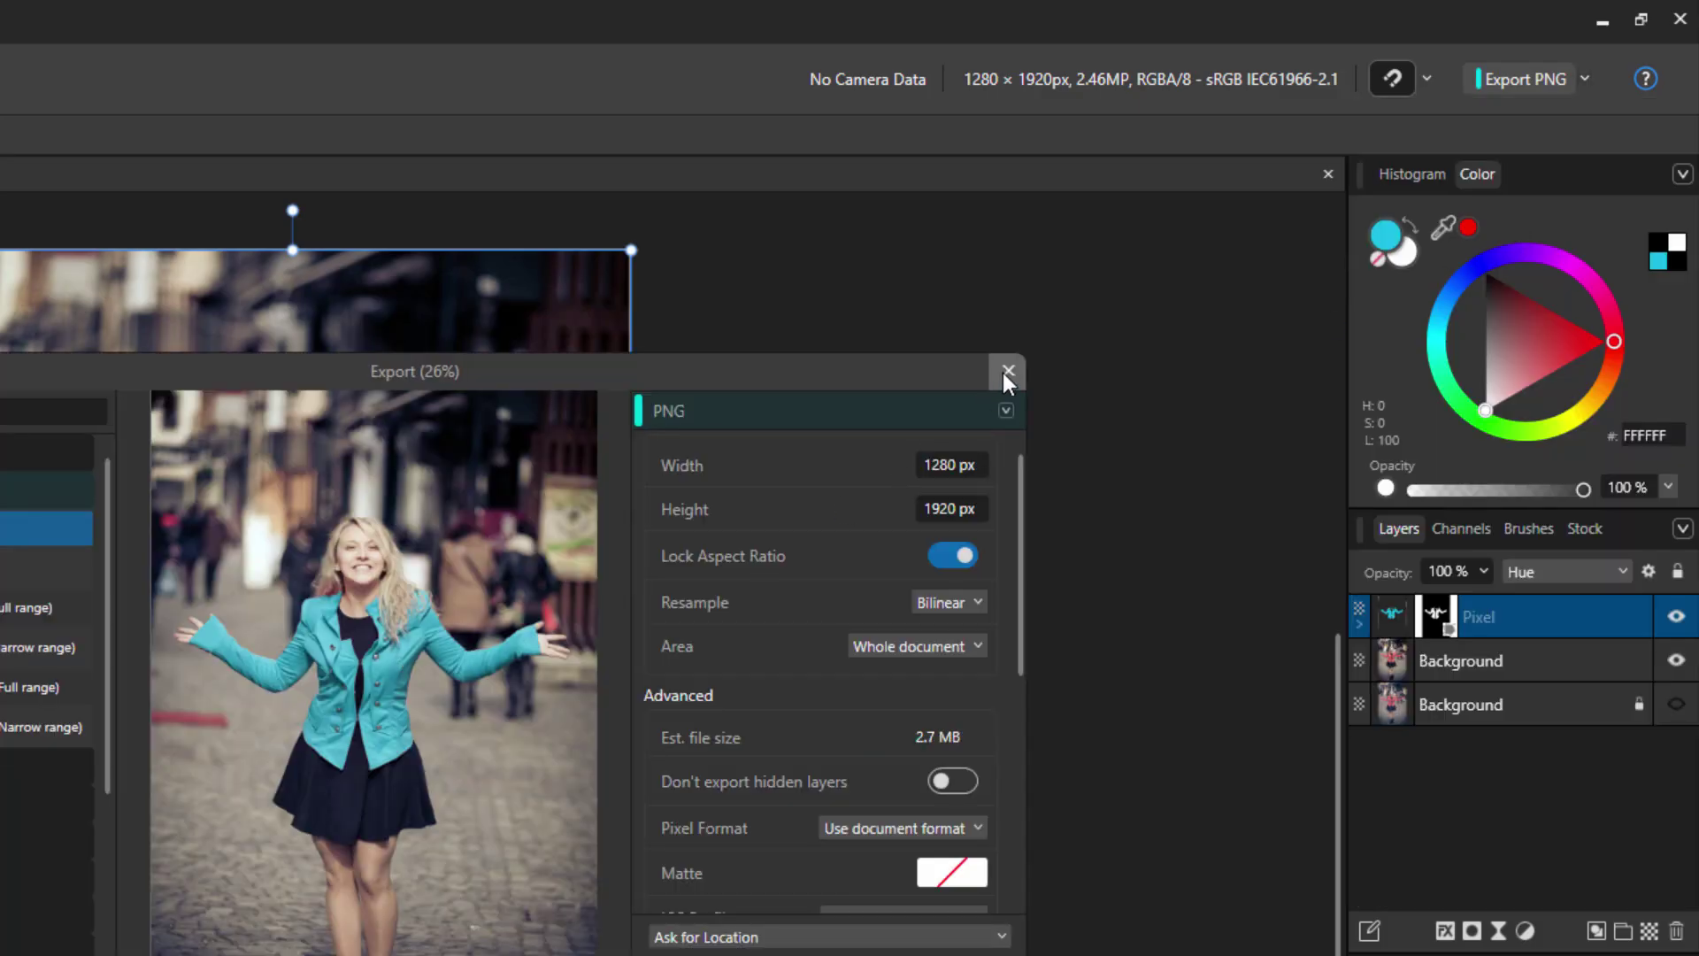
pyautogui.click(1004, 373)
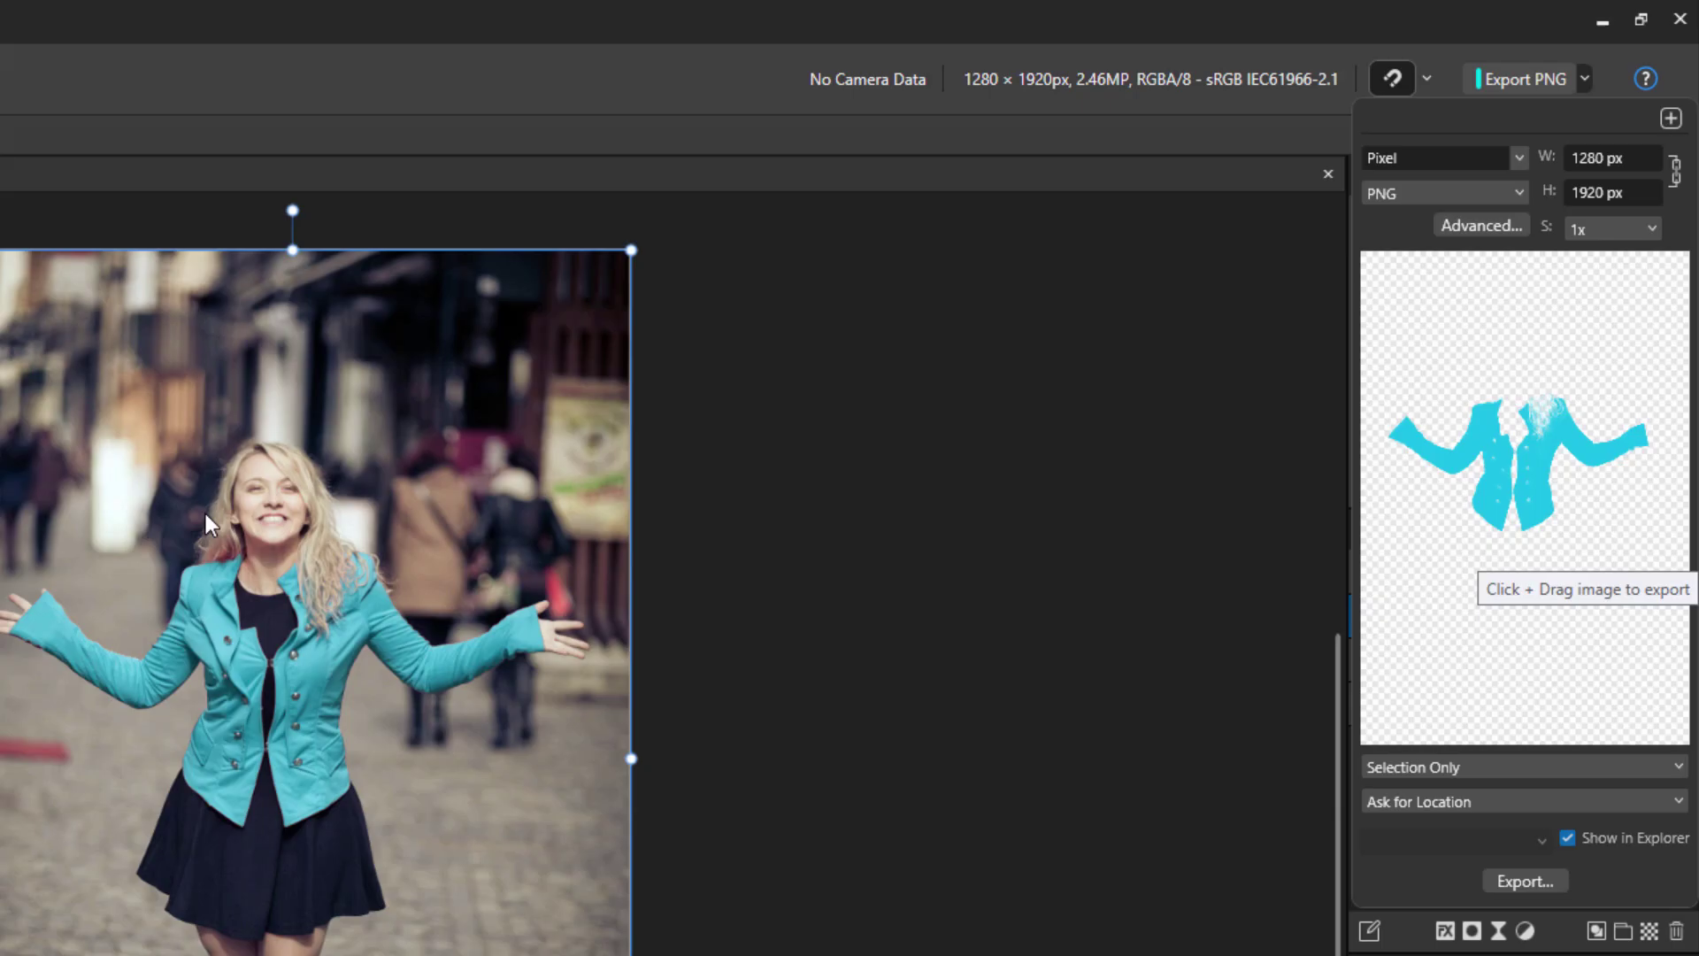
pyautogui.click(1496, 767)
pyautogui.click(1494, 801)
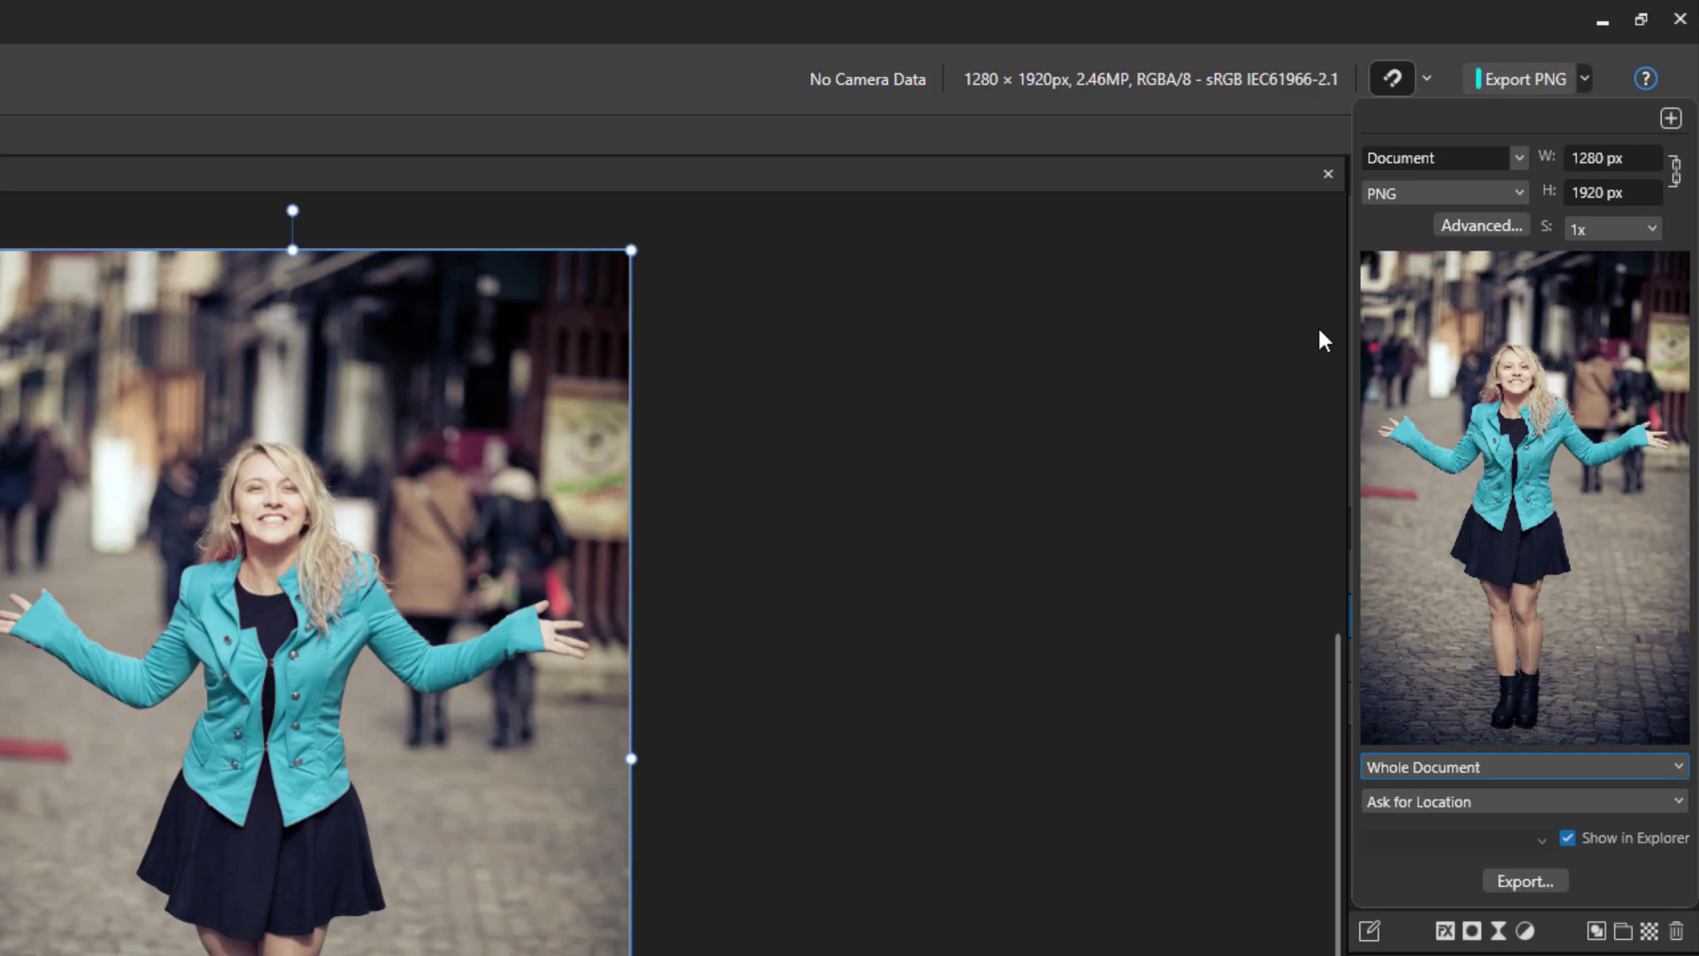
# Close the PNG export settings and cycle through the Vector, Pixel and Layout studios, ending in Vector
pyautogui.click(1581, 80)
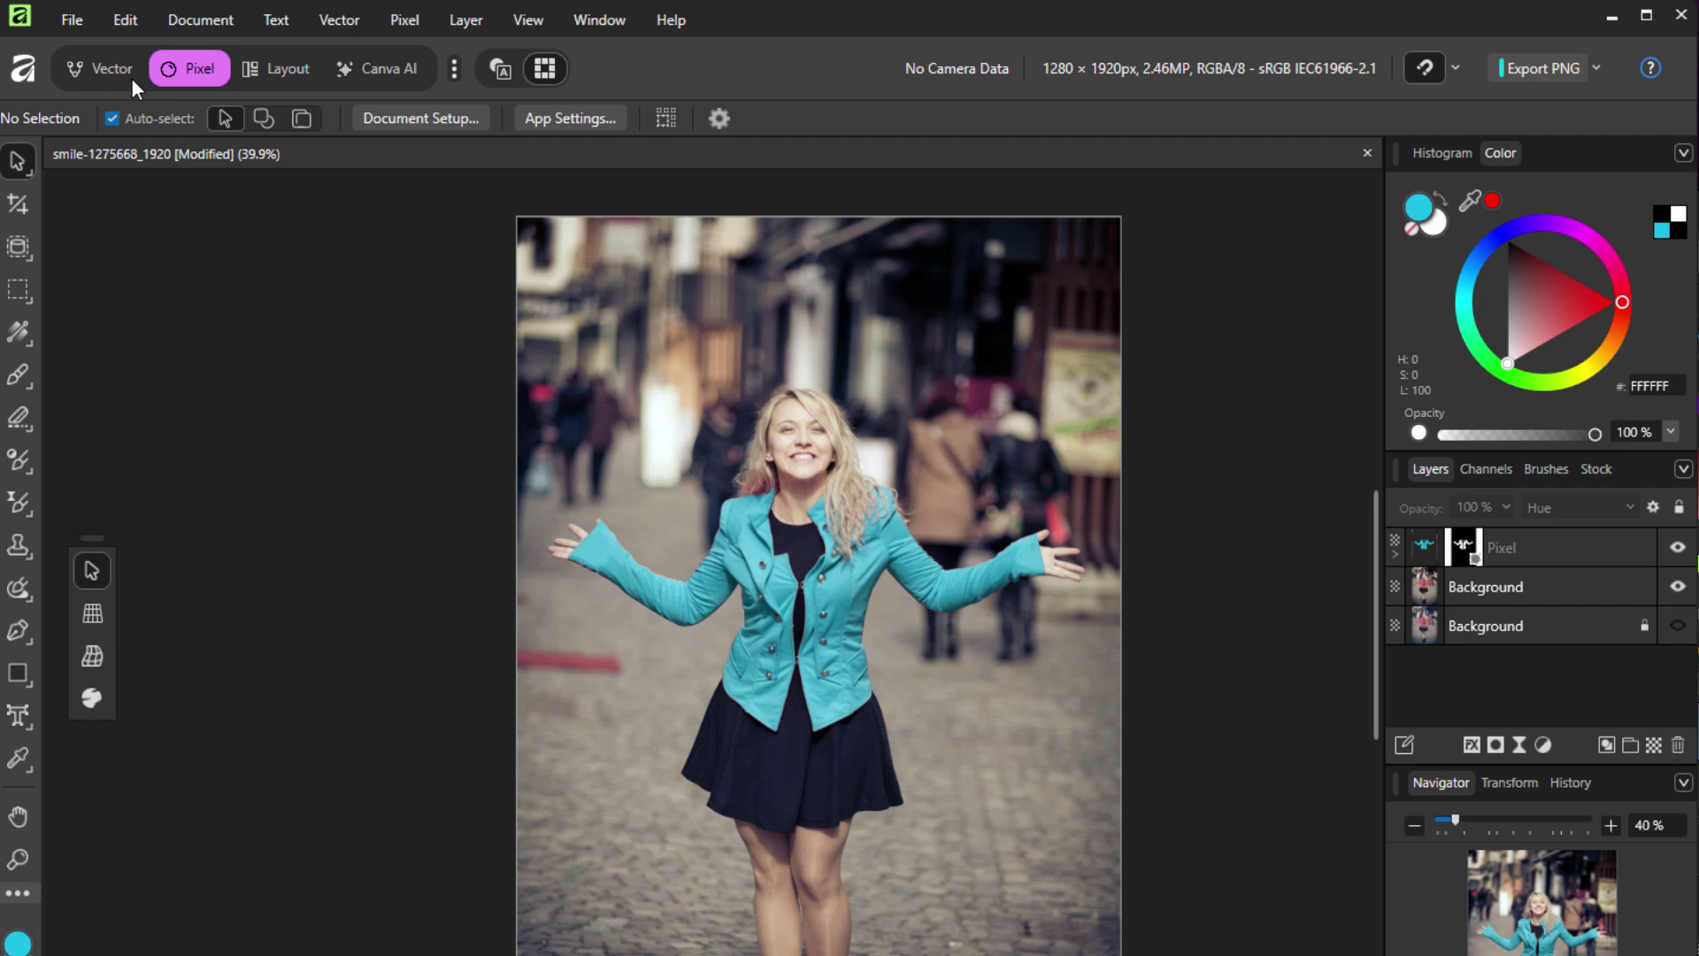
pyautogui.click(107, 71)
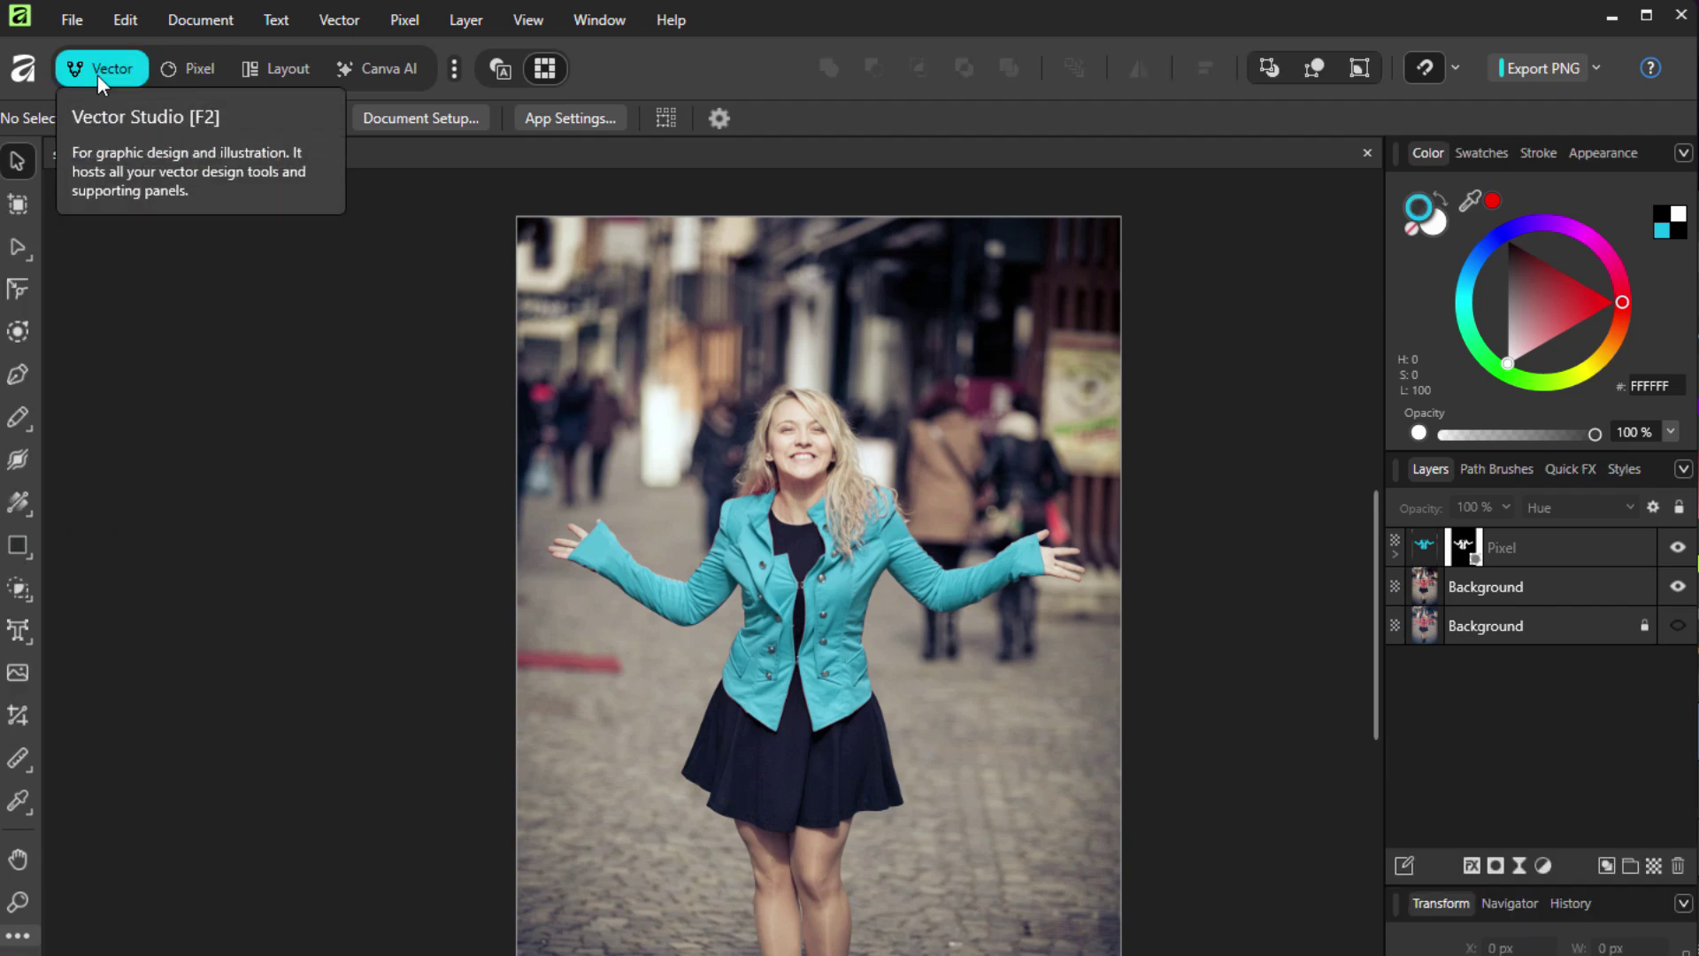
pyautogui.click(200, 67)
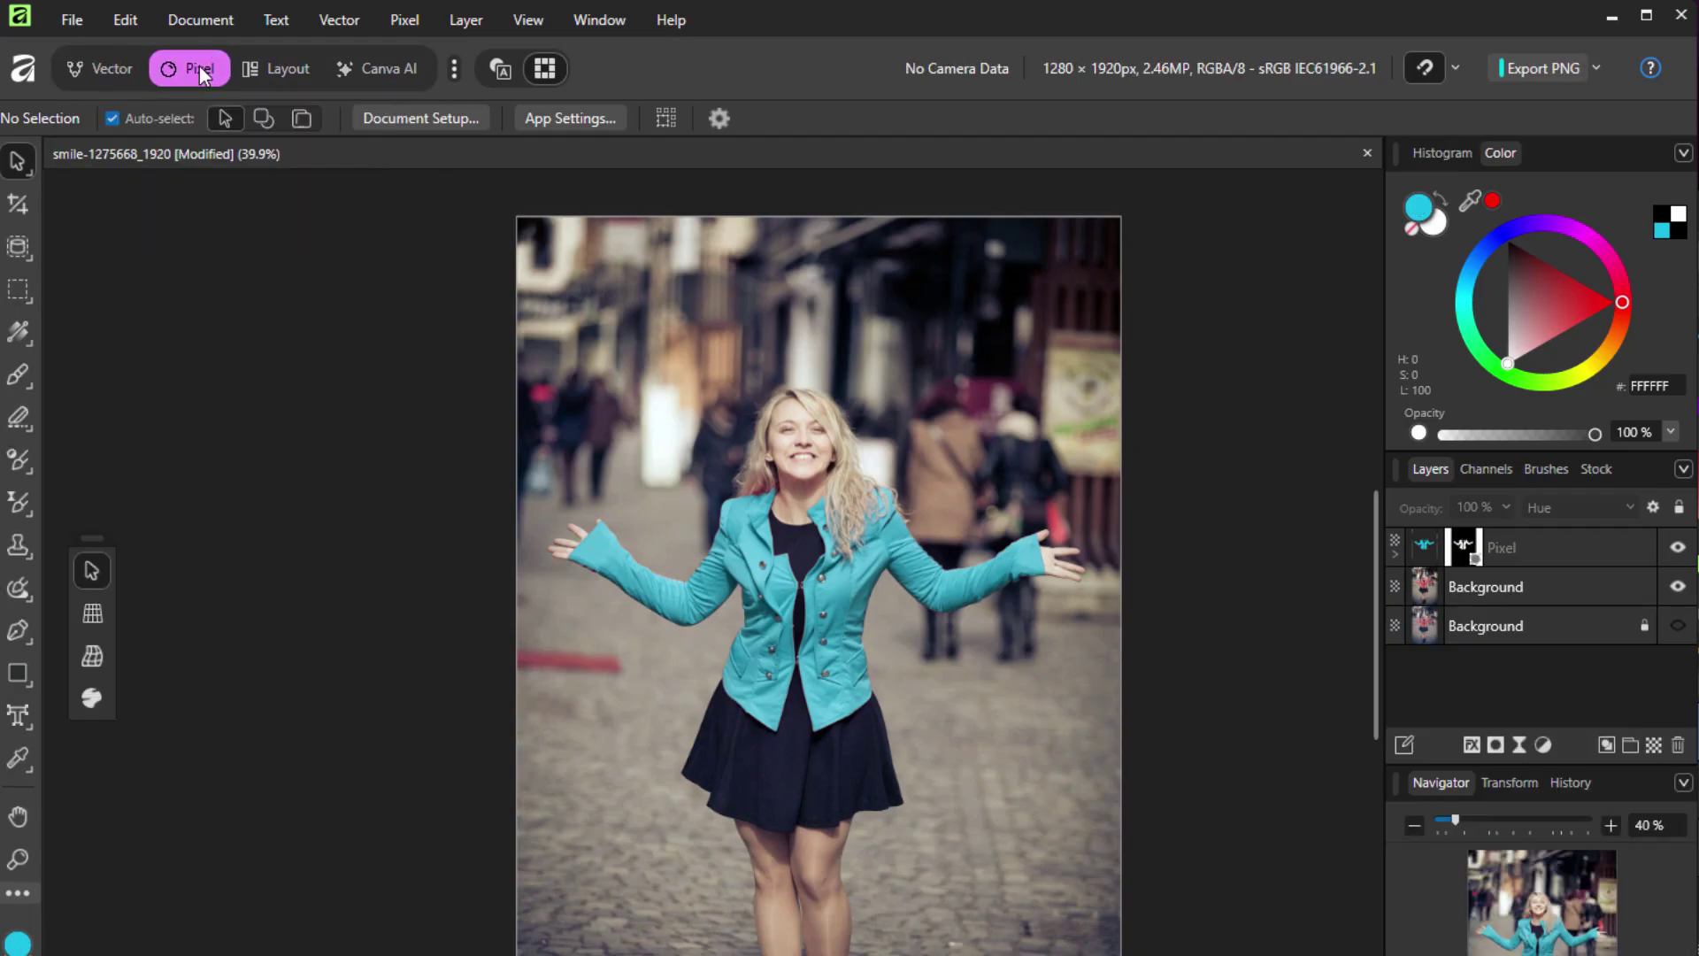
pyautogui.click(281, 71)
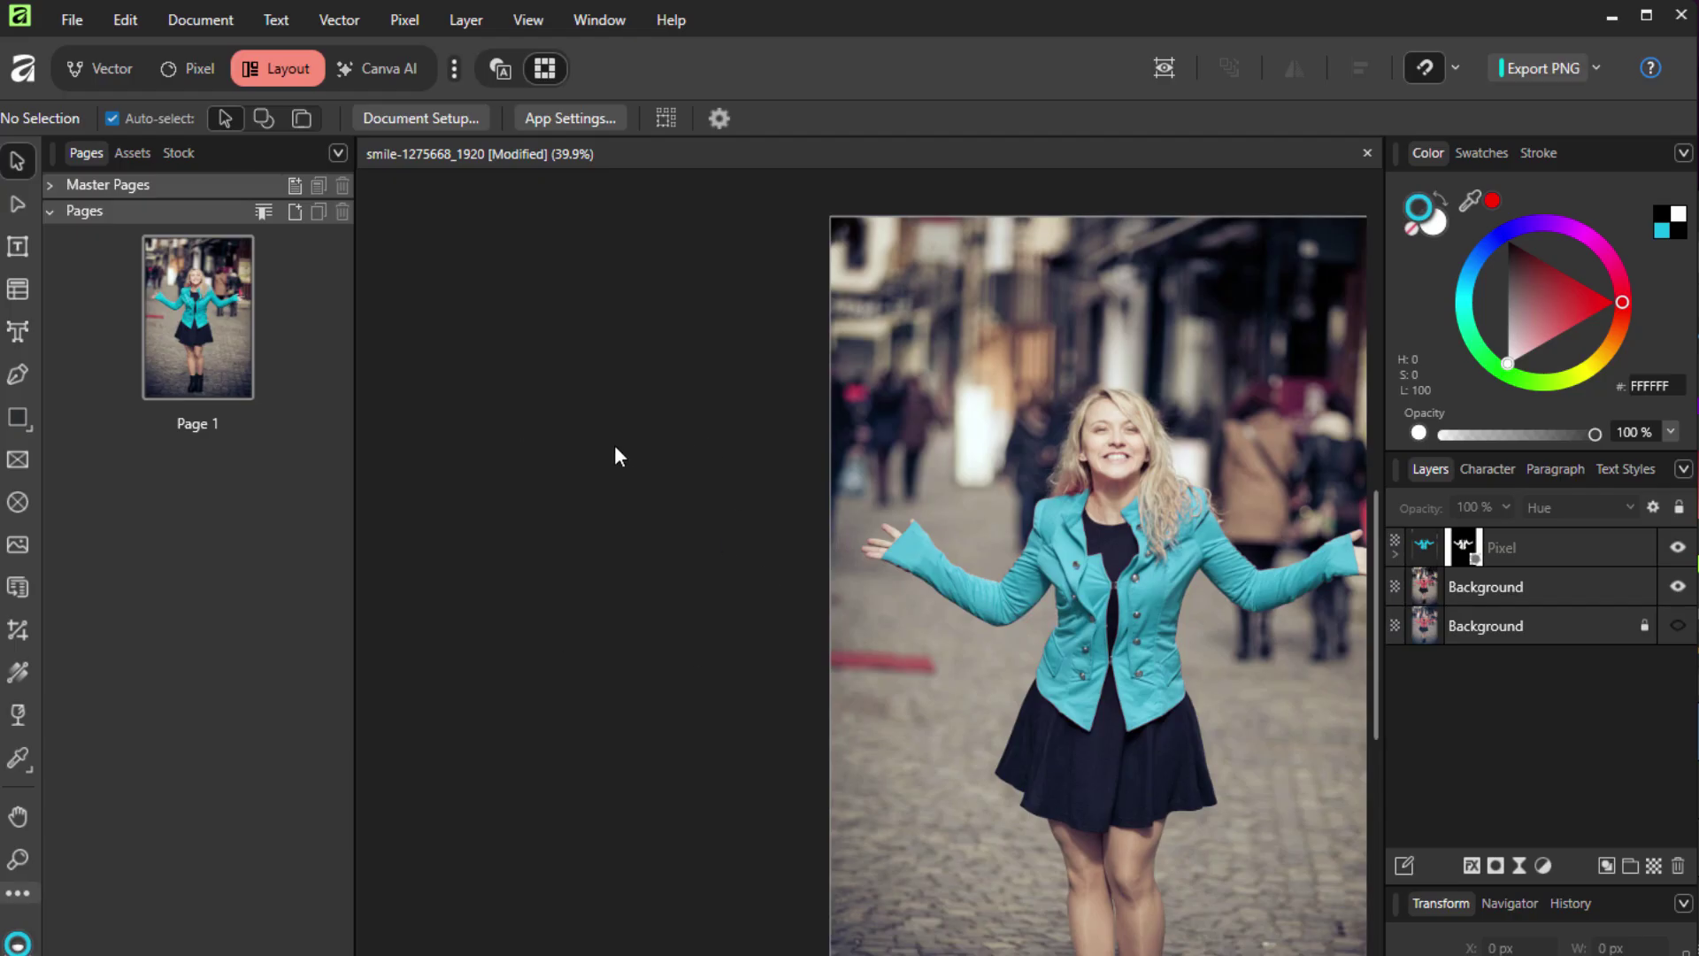
pyautogui.click(113, 69)
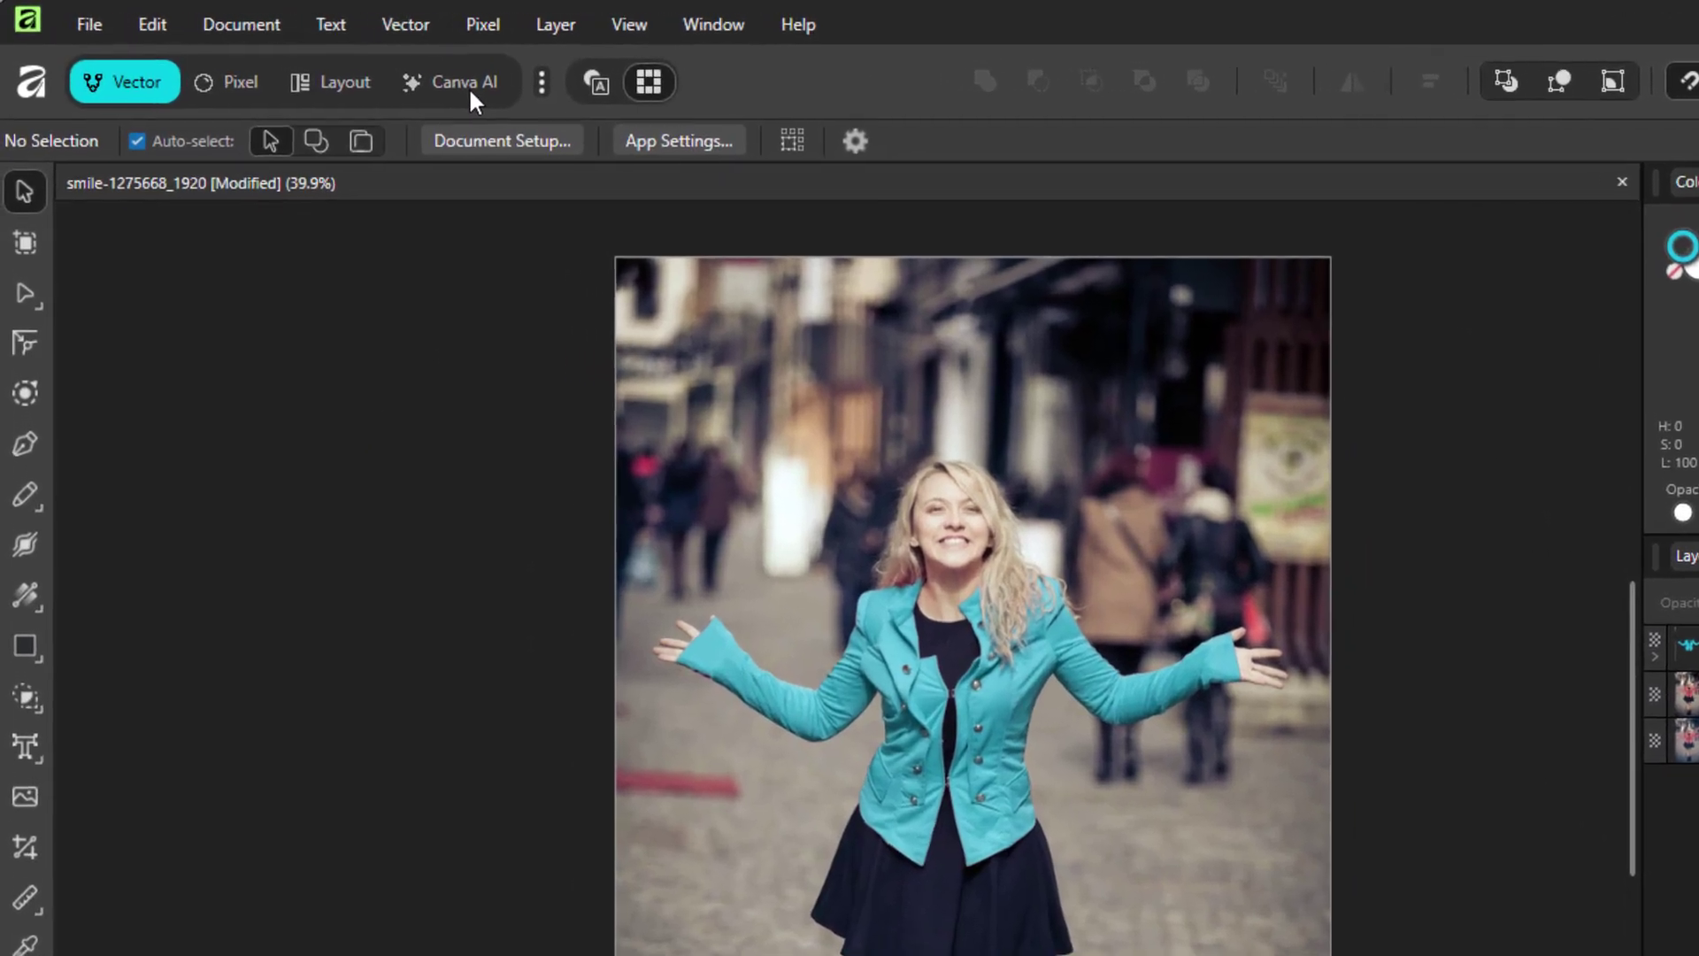
# In Canva AI, try generating 'a victorian style gas streetlamp' image, then dismiss the upgrade offer
pyautogui.click(470, 89)
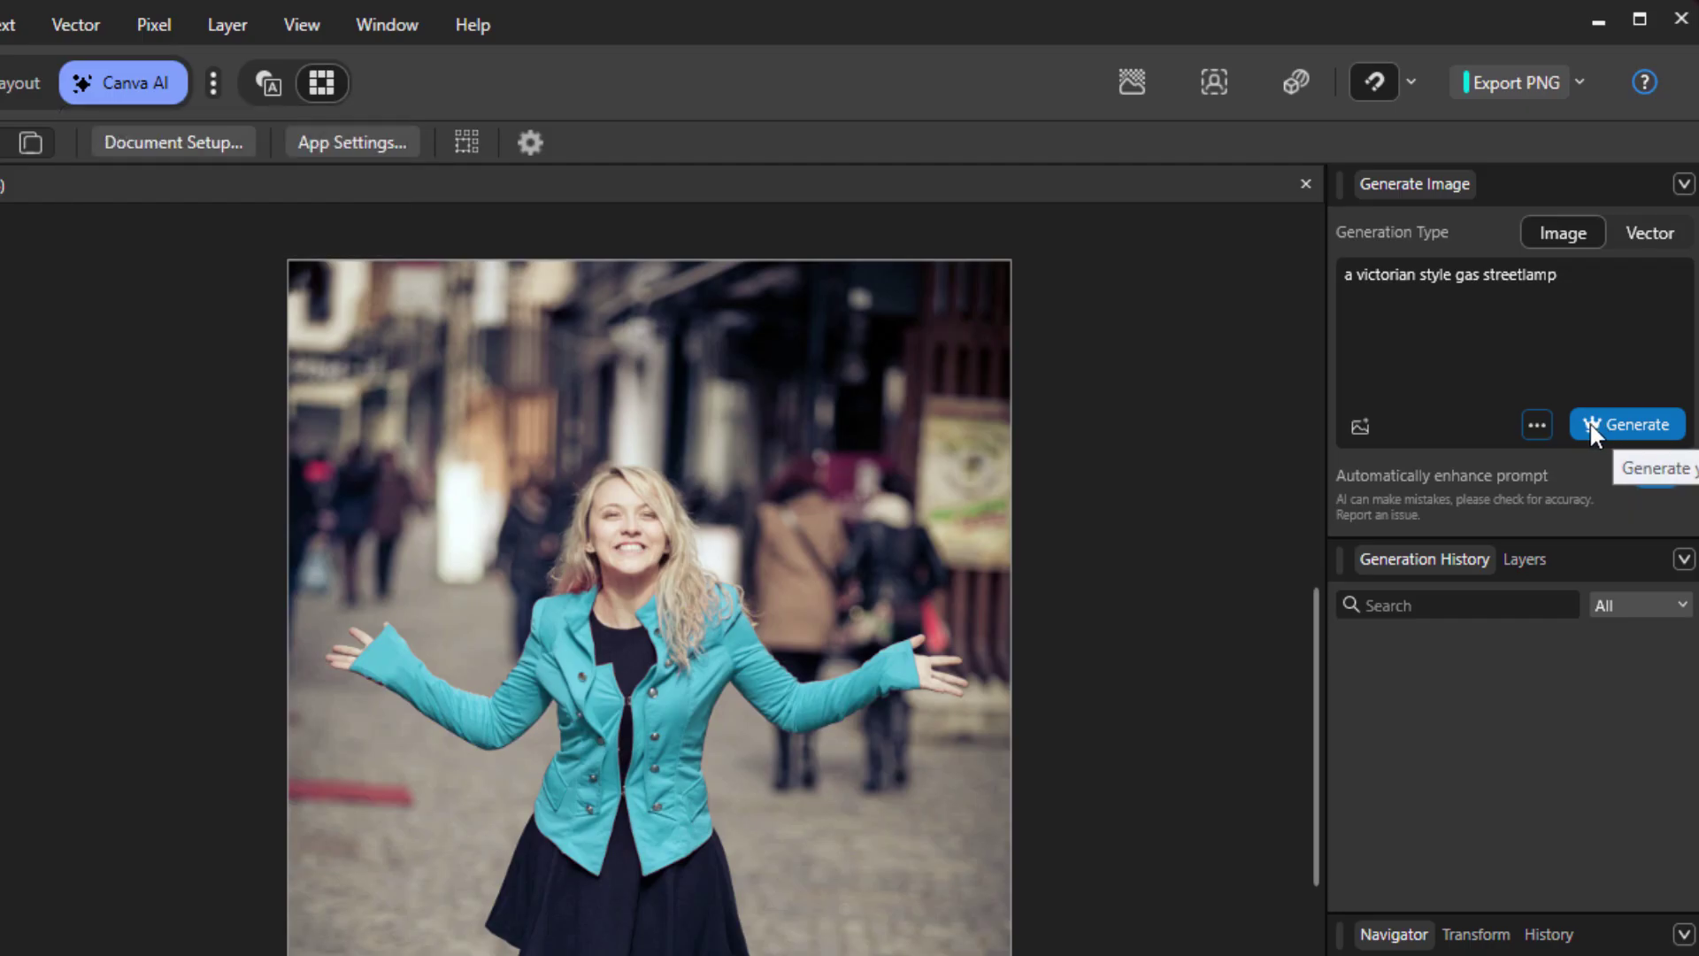
pyautogui.click(1618, 426)
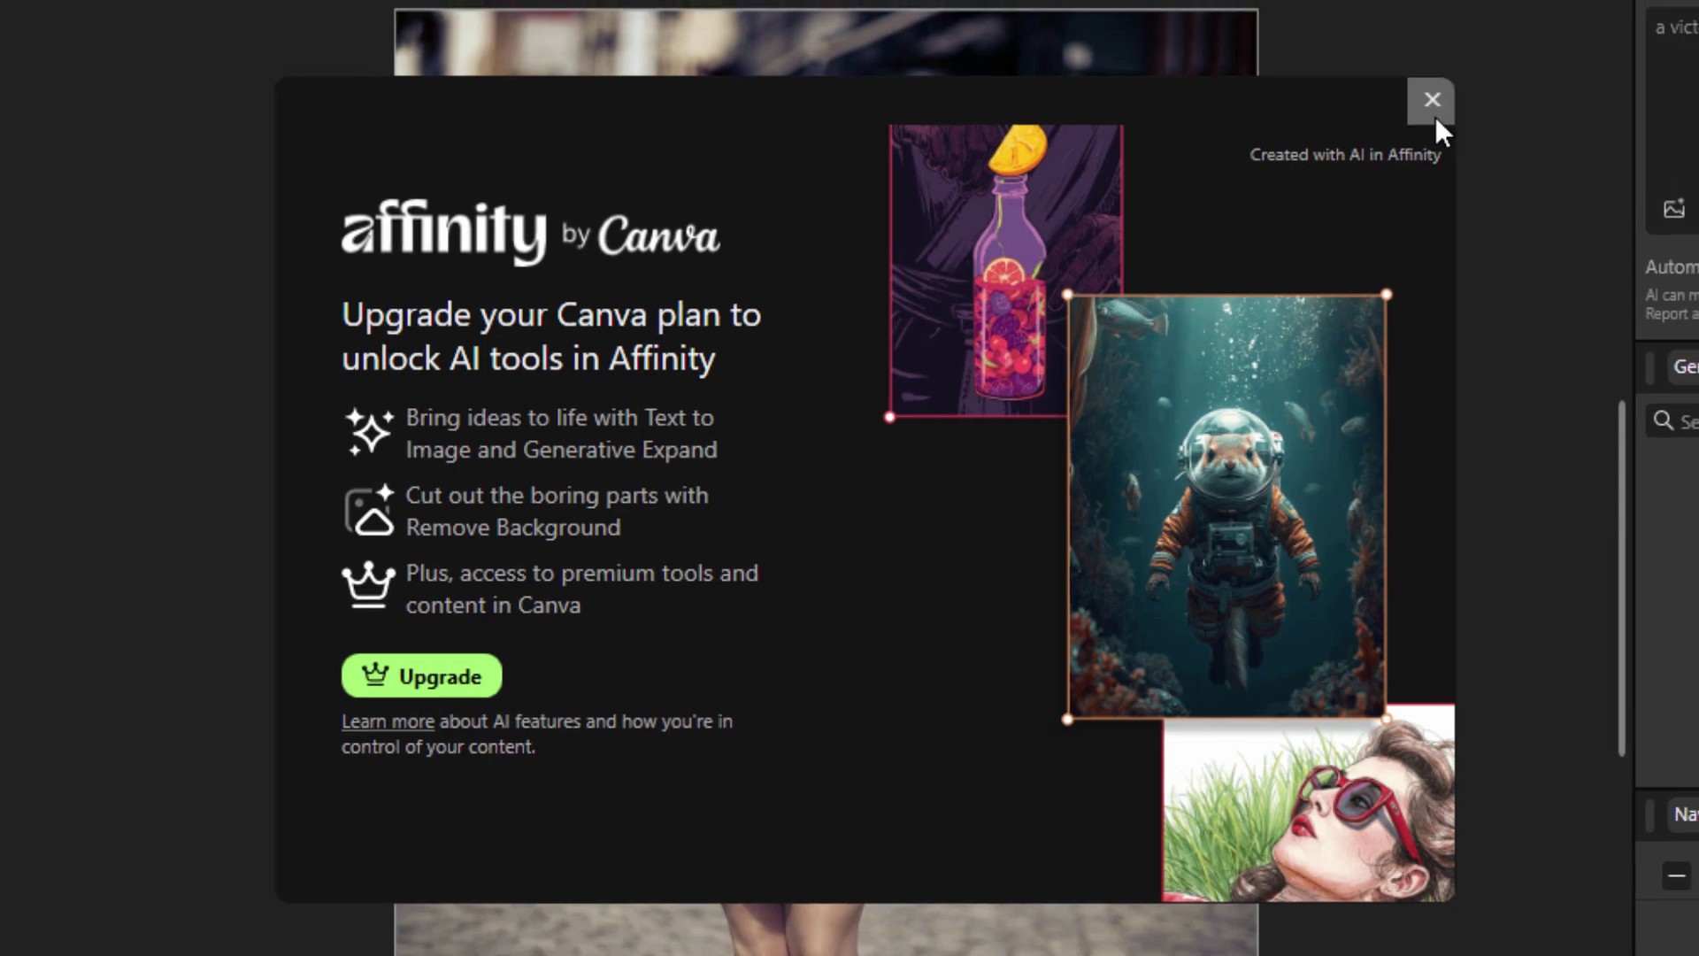
pyautogui.click(1435, 119)
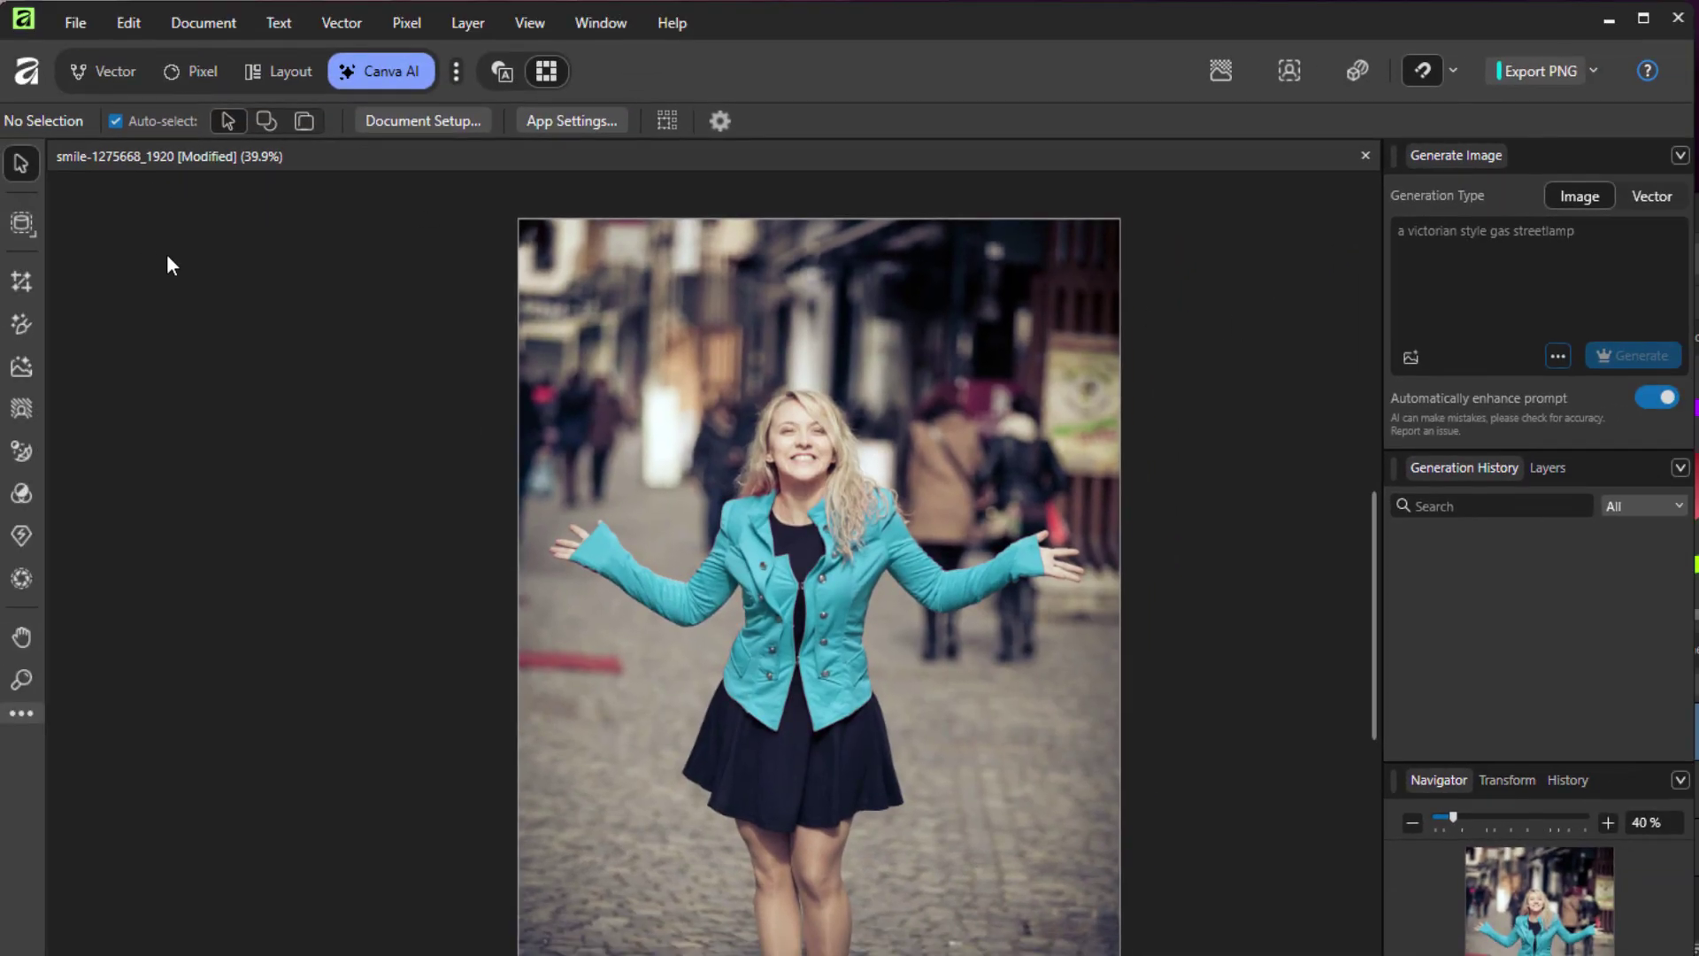
# Return to the Pixel studio, then bring the Affinity Photo 2 window forward and move it up-left
pyautogui.click(197, 77)
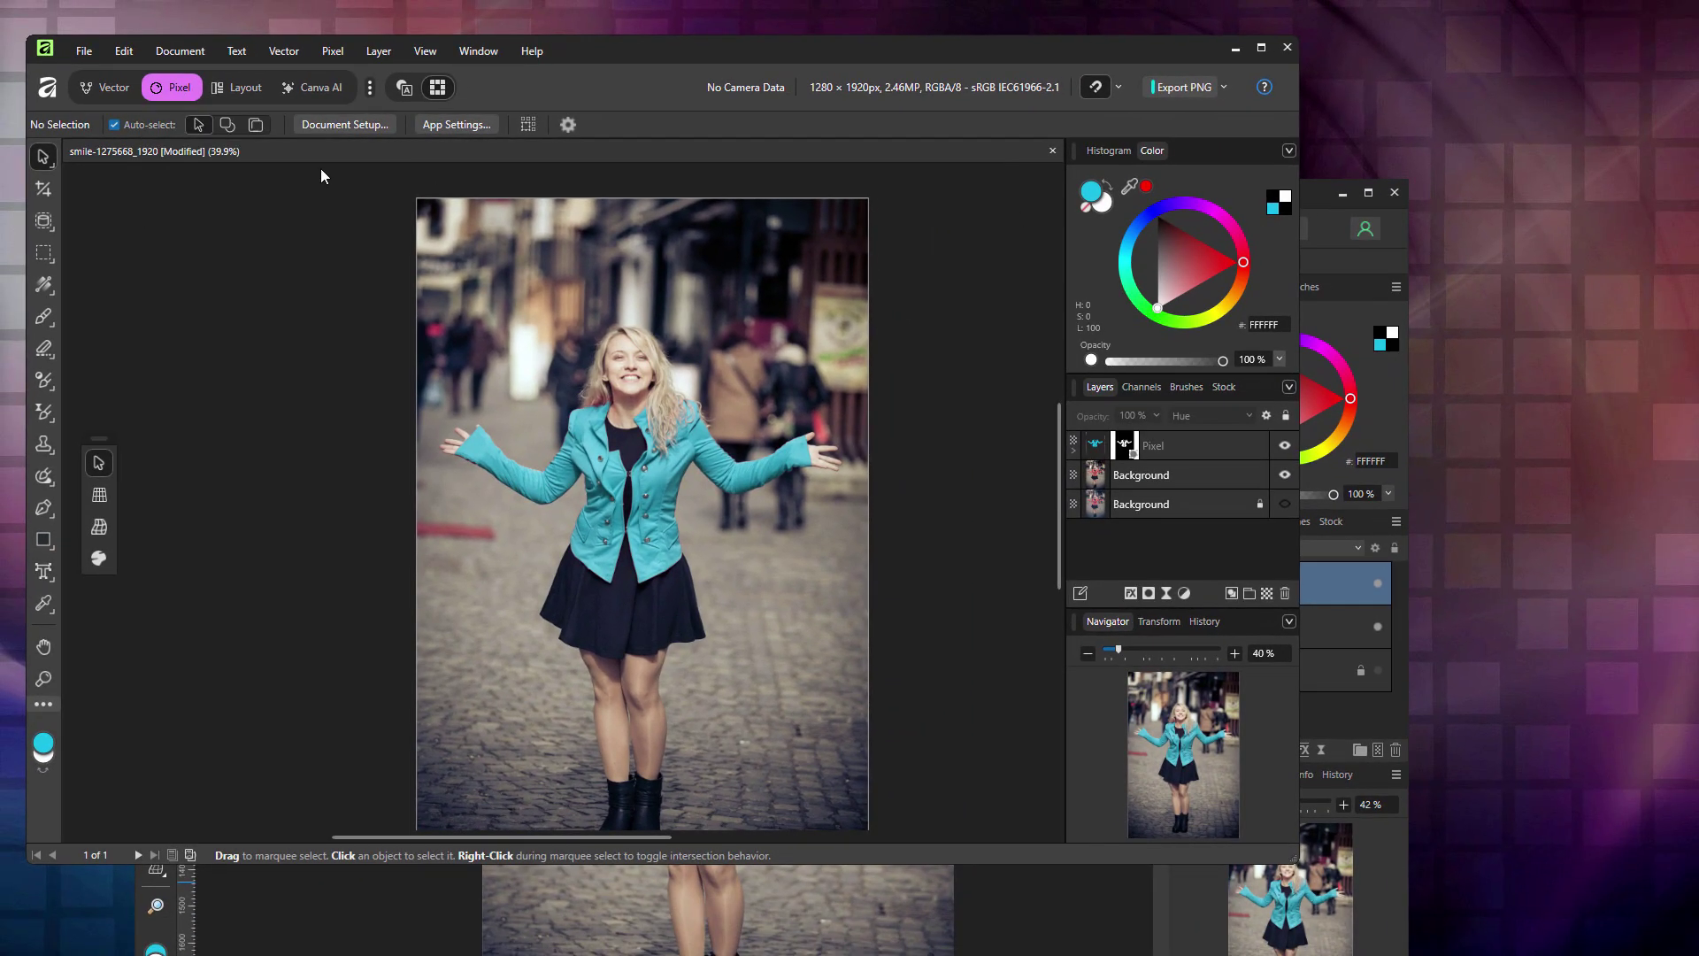
pyautogui.click(188, 885)
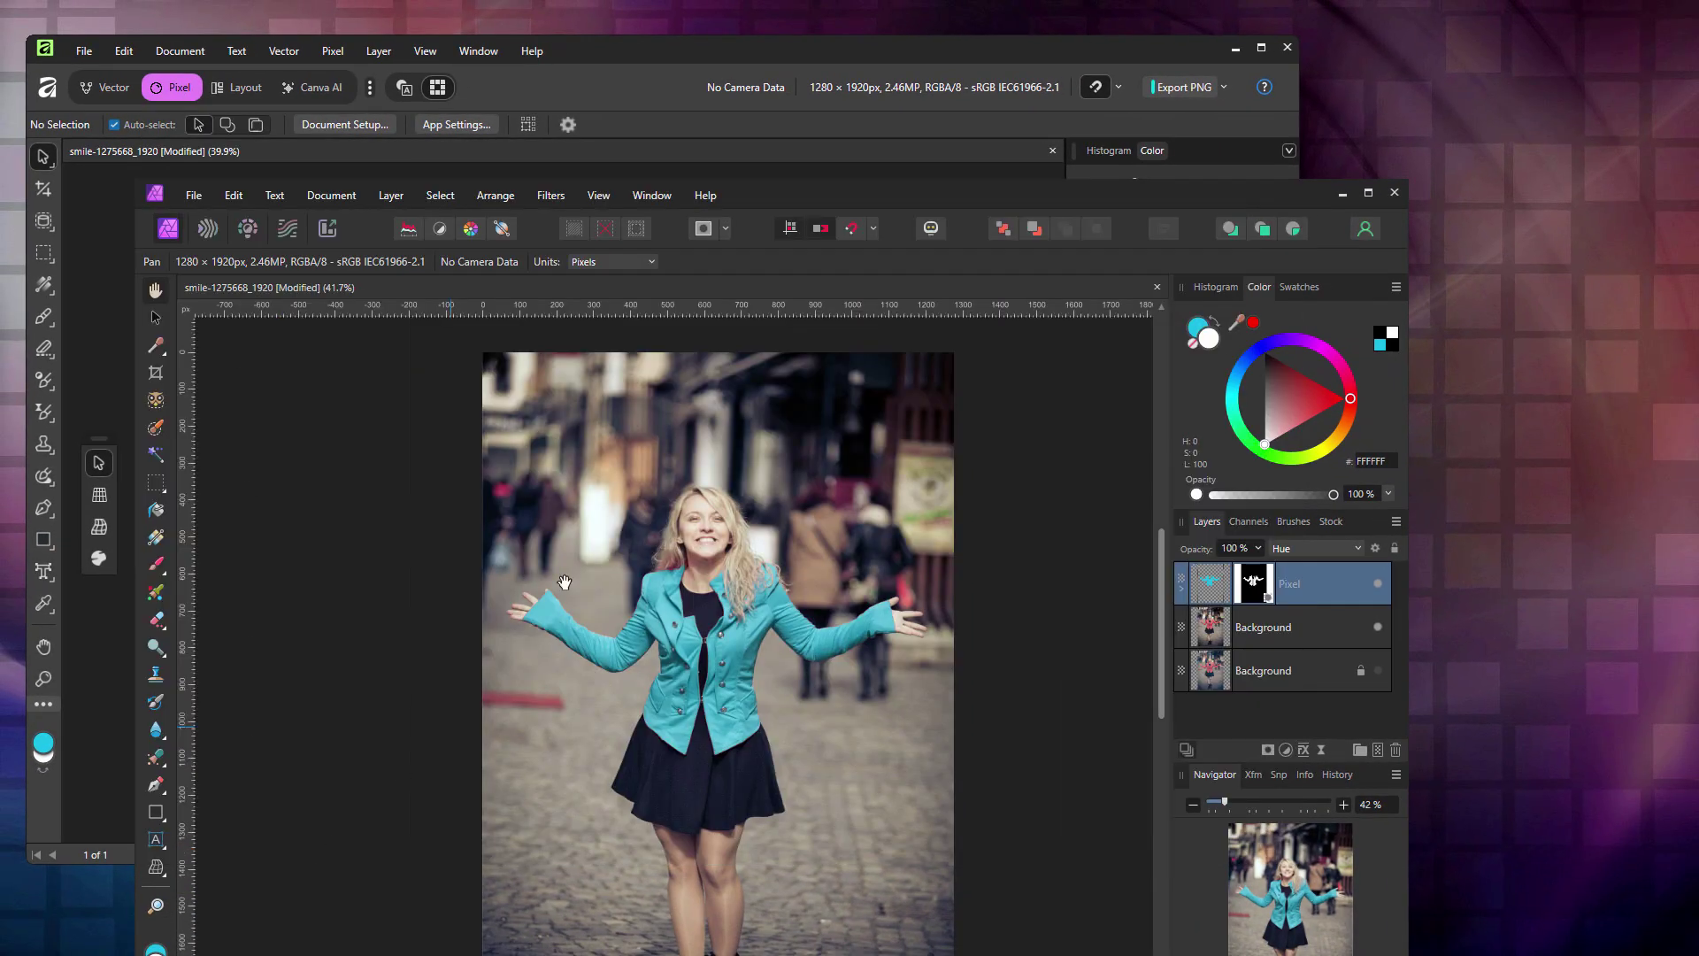
pyautogui.moveTo(762, 199); pyautogui.dragTo(651, 88)
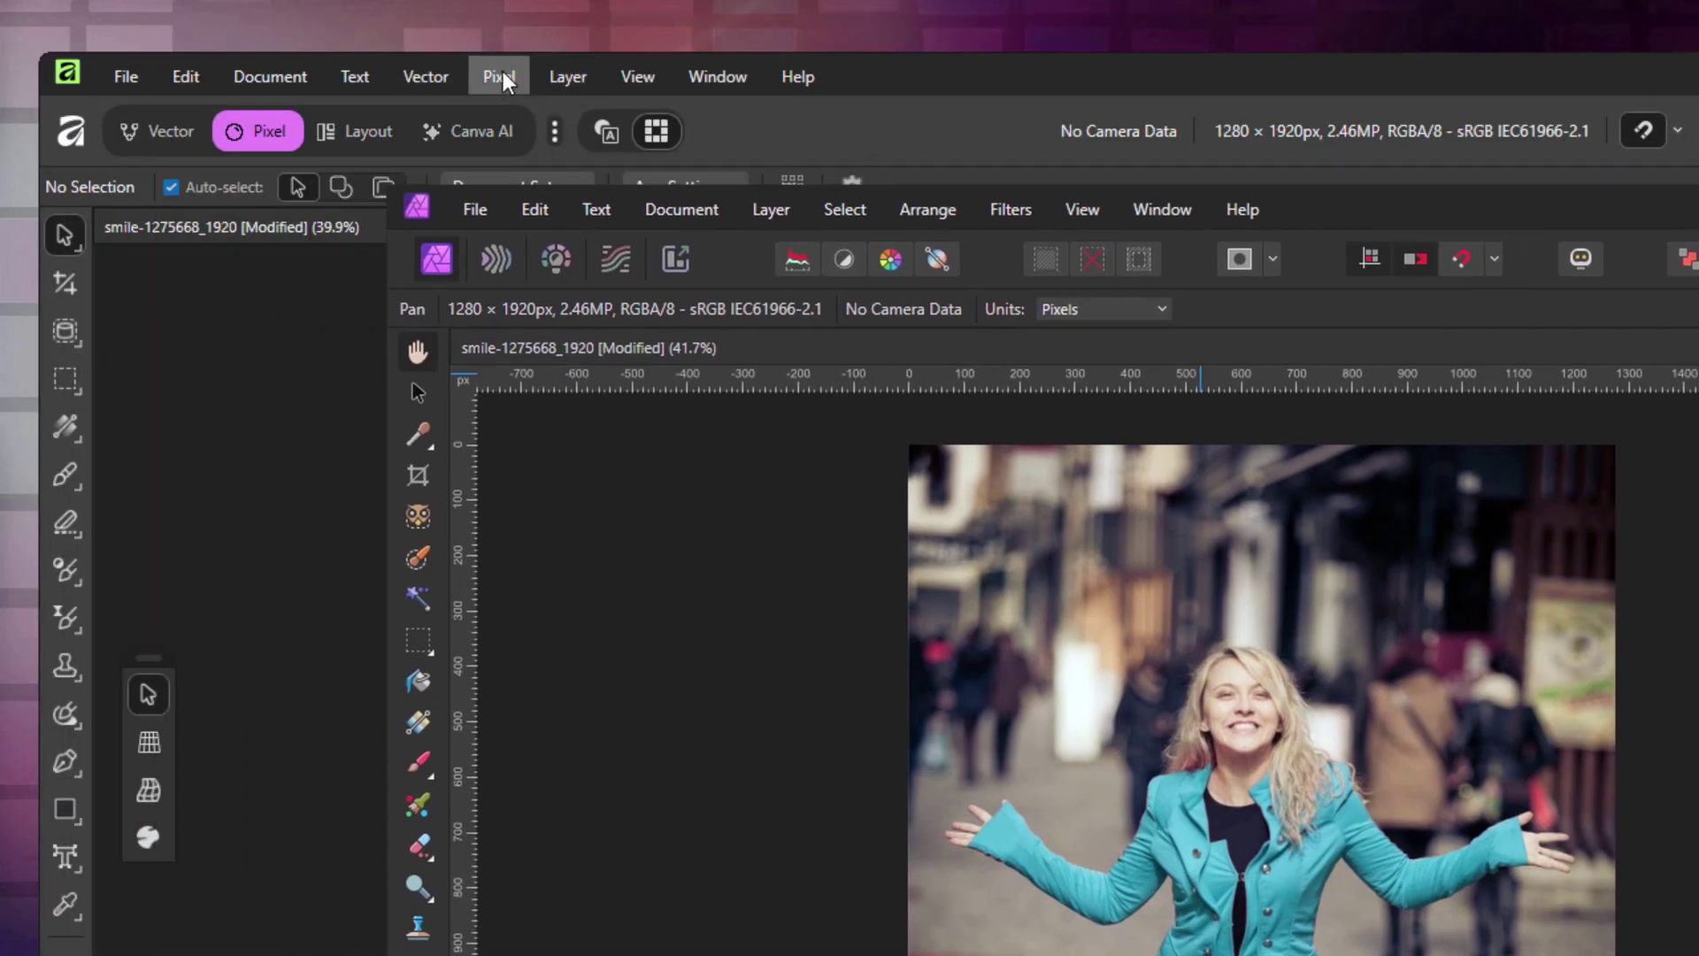
pyautogui.click(501, 78)
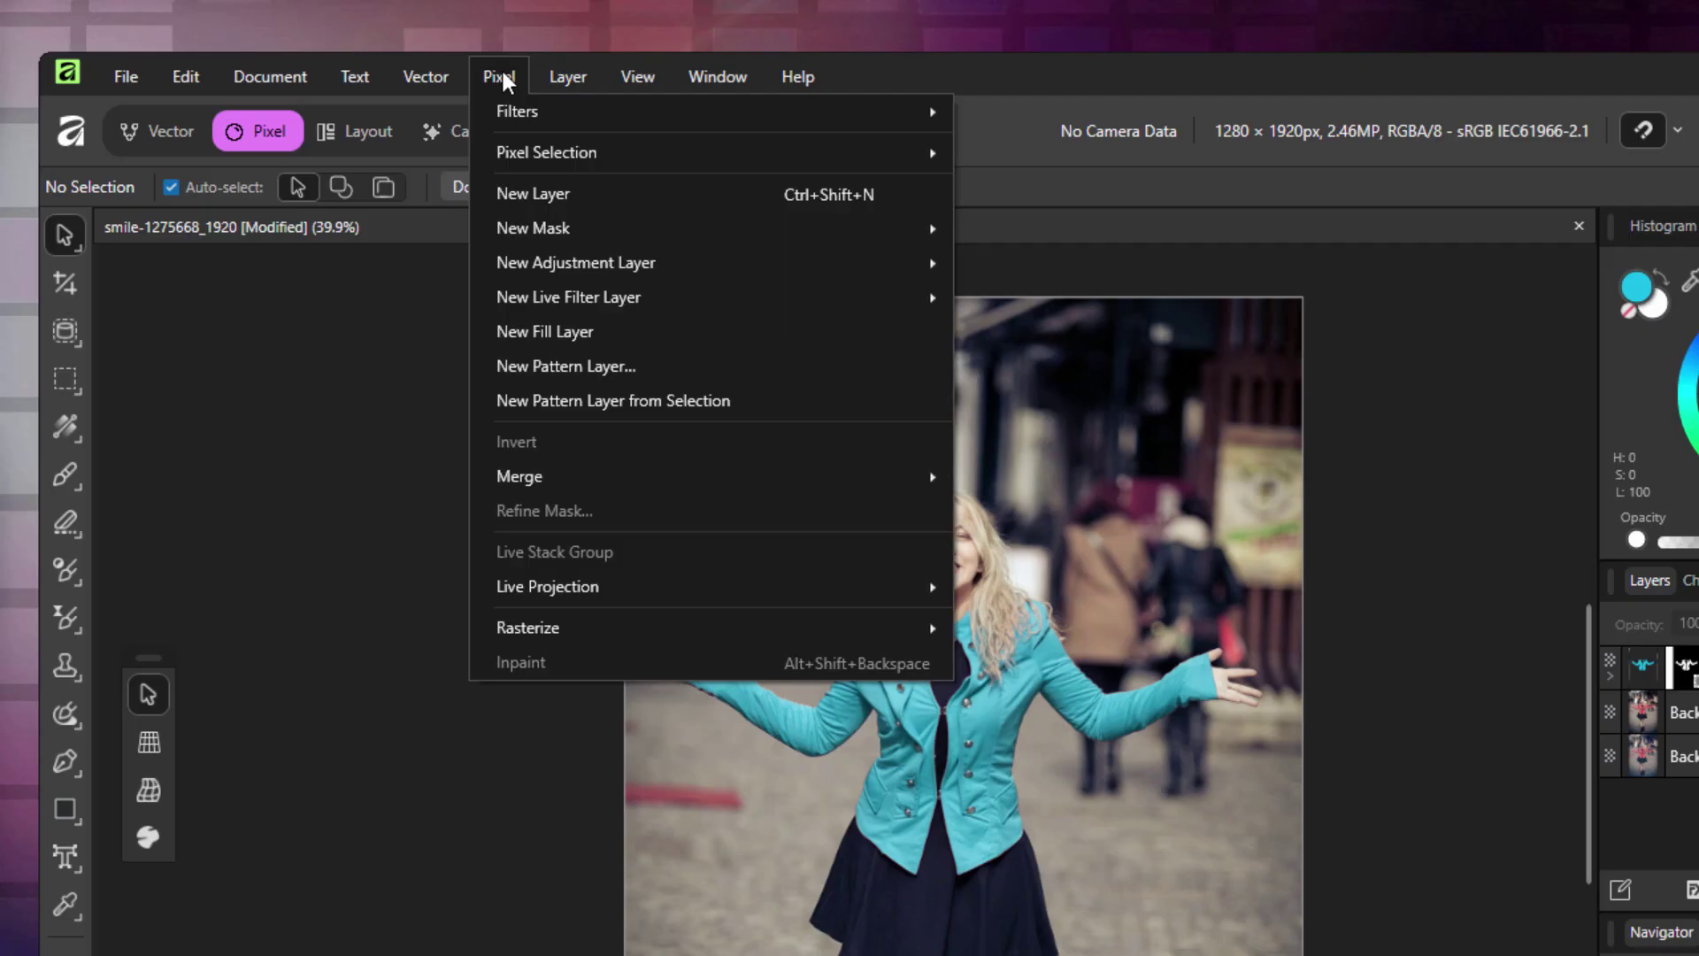
pyautogui.moveTo(519, 115)
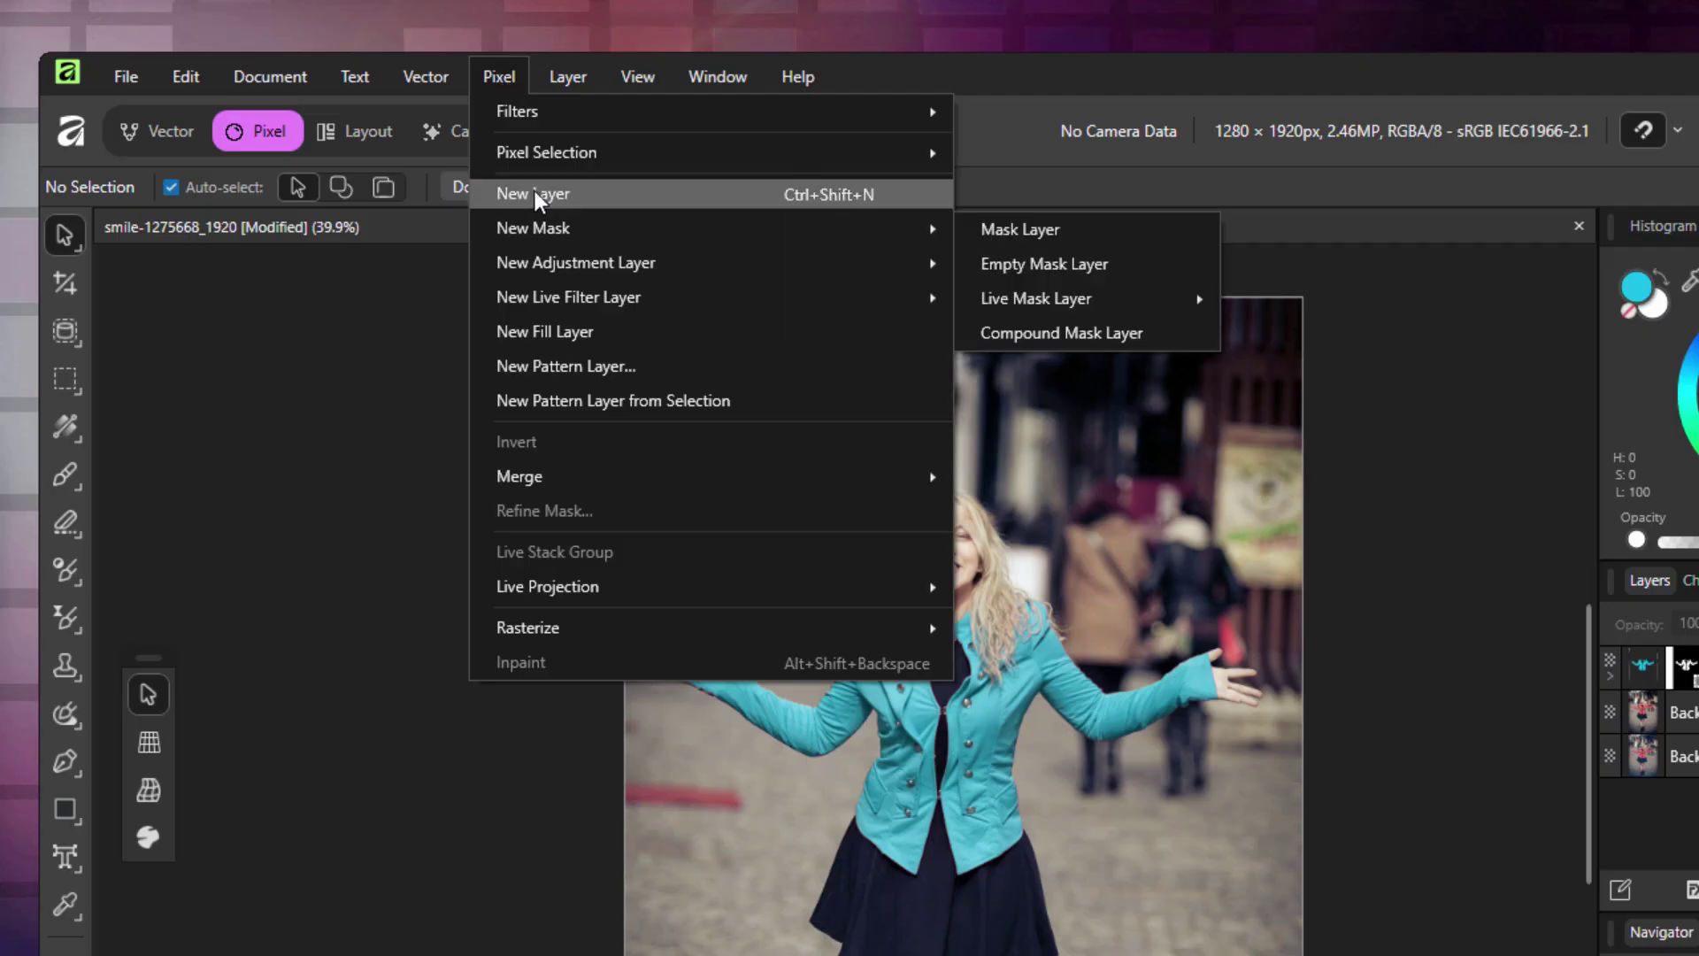
pyautogui.moveTo(564, 78)
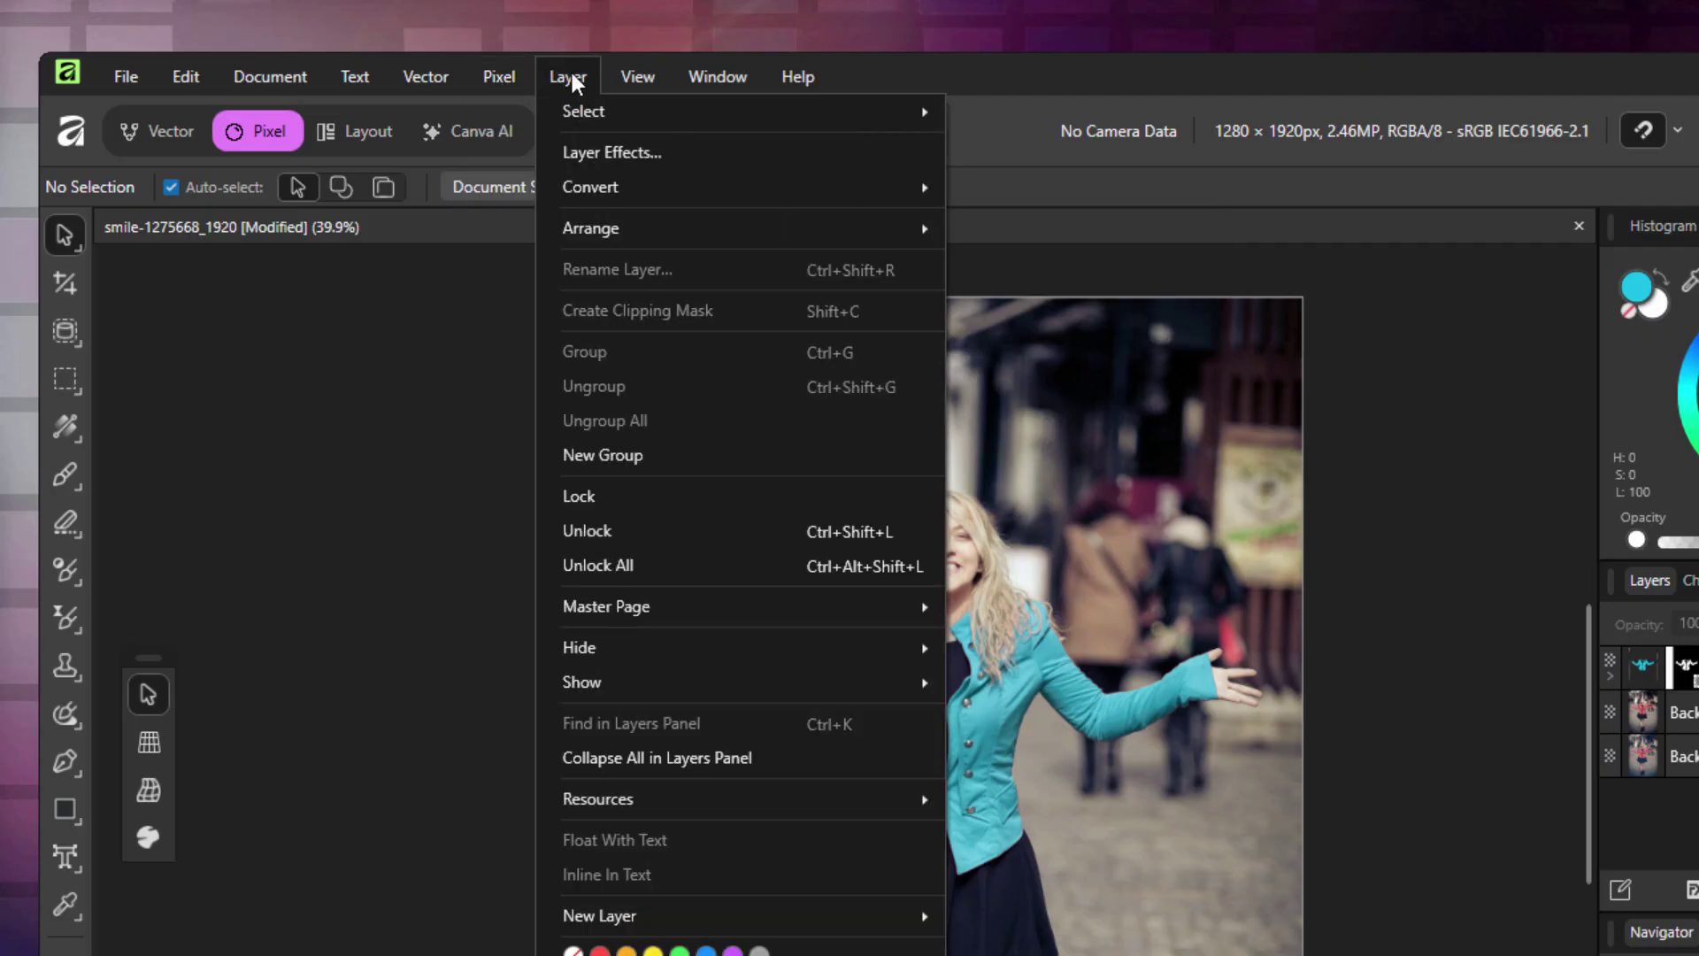
pyautogui.moveTo(583, 113)
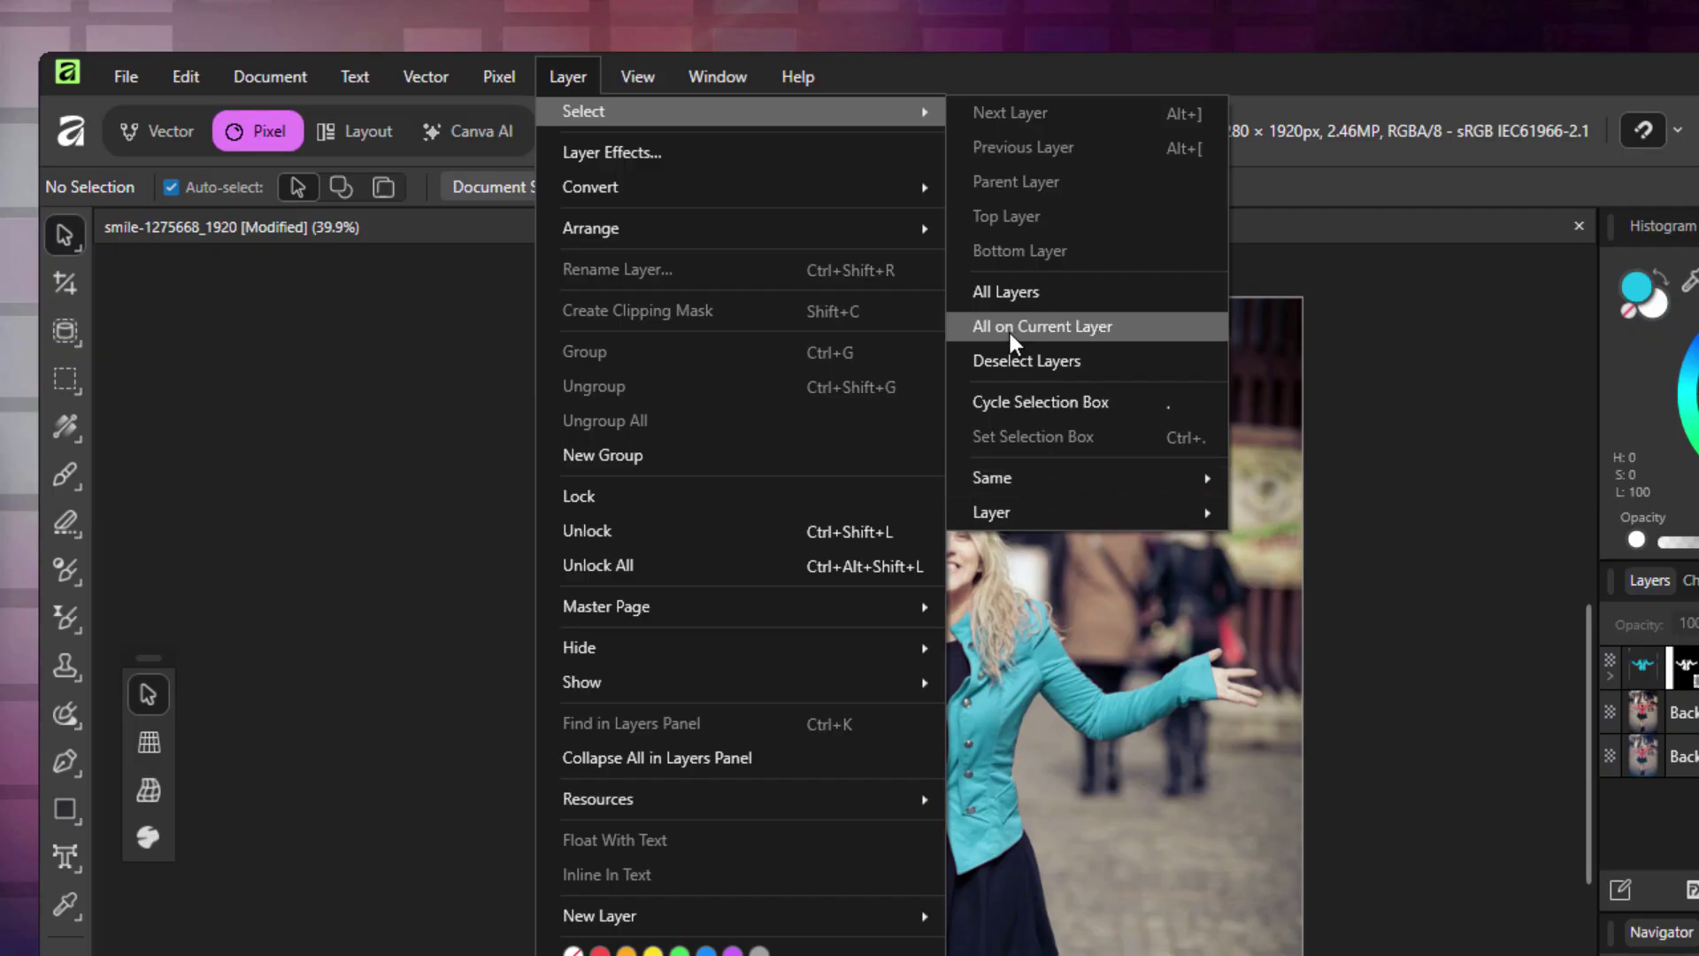
pyautogui.click(443, 328)
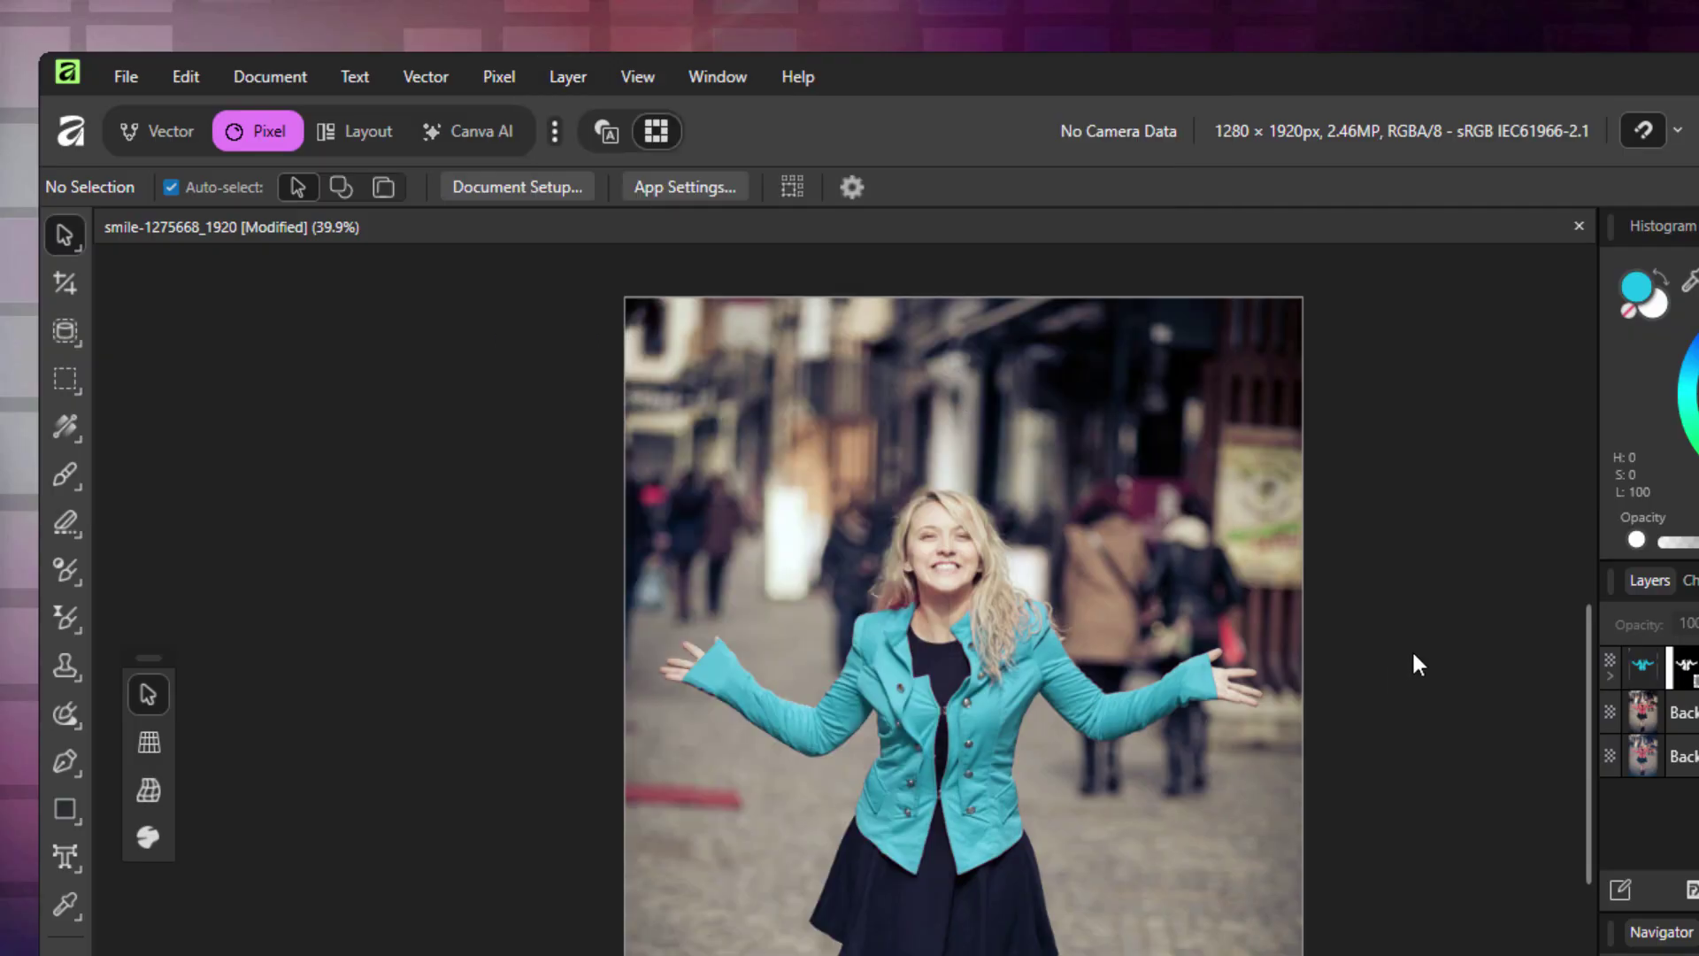
pyautogui.scroll(-2, 1413, 655)
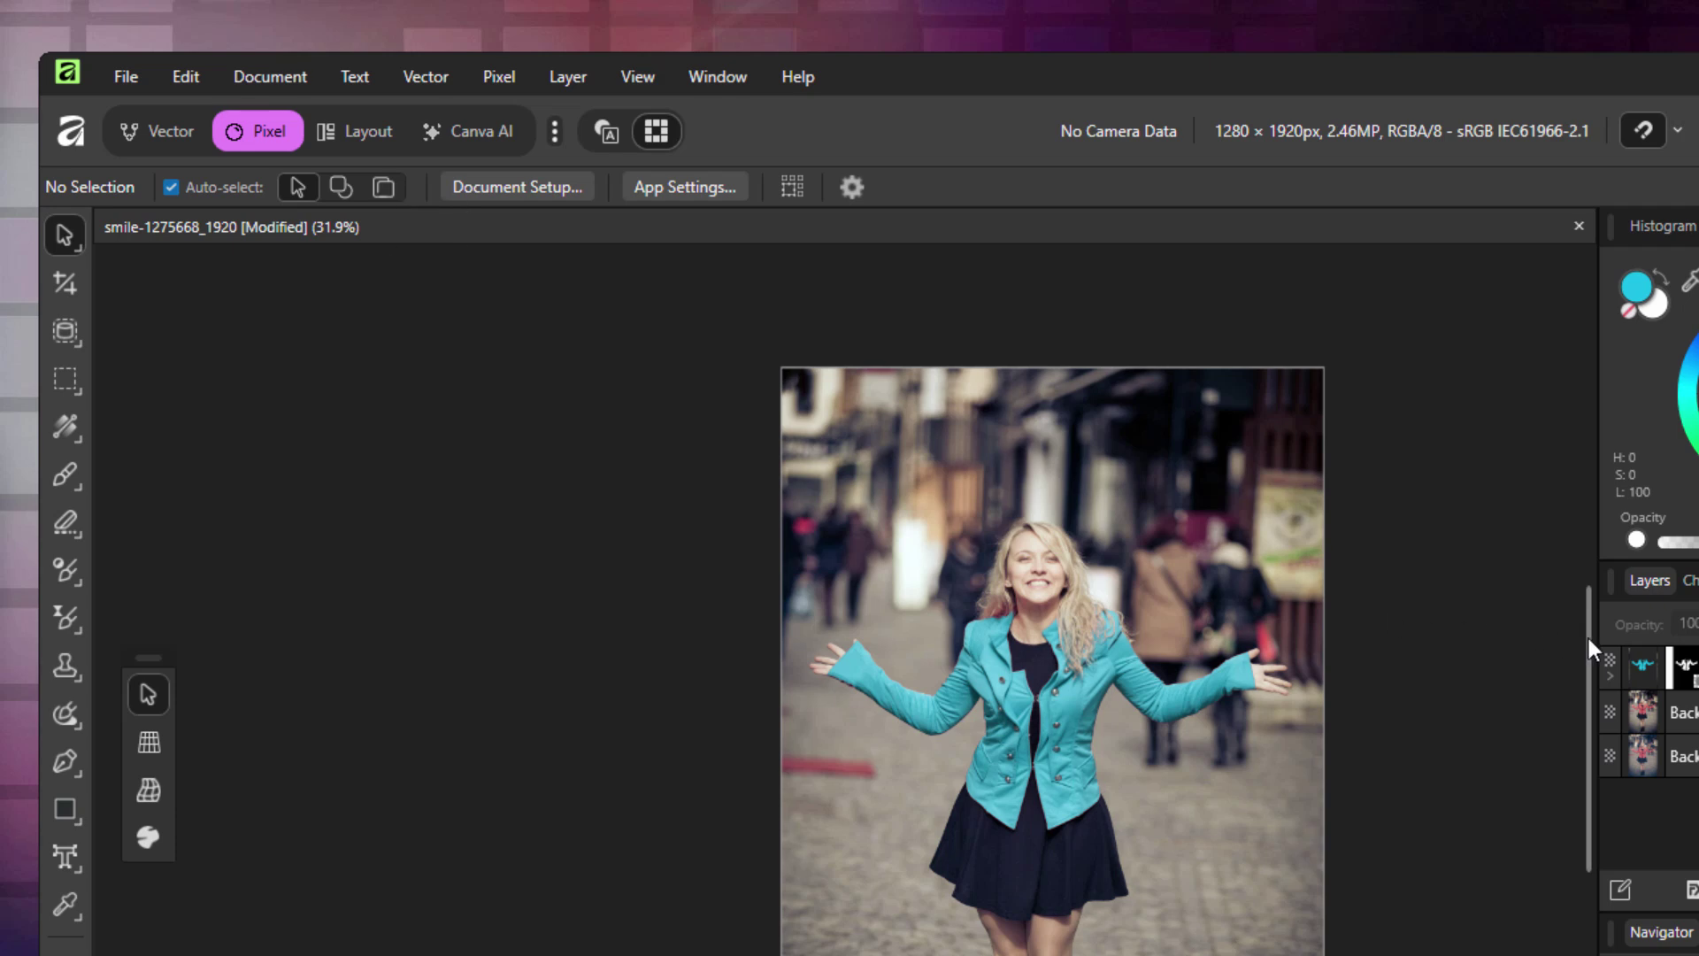
# Place the Affinity Photo 2 window alongside for comparison, then move the floating selection toolbar higher
pyautogui.moveTo(1590, 639); pyautogui.dragTo(1592, 655)
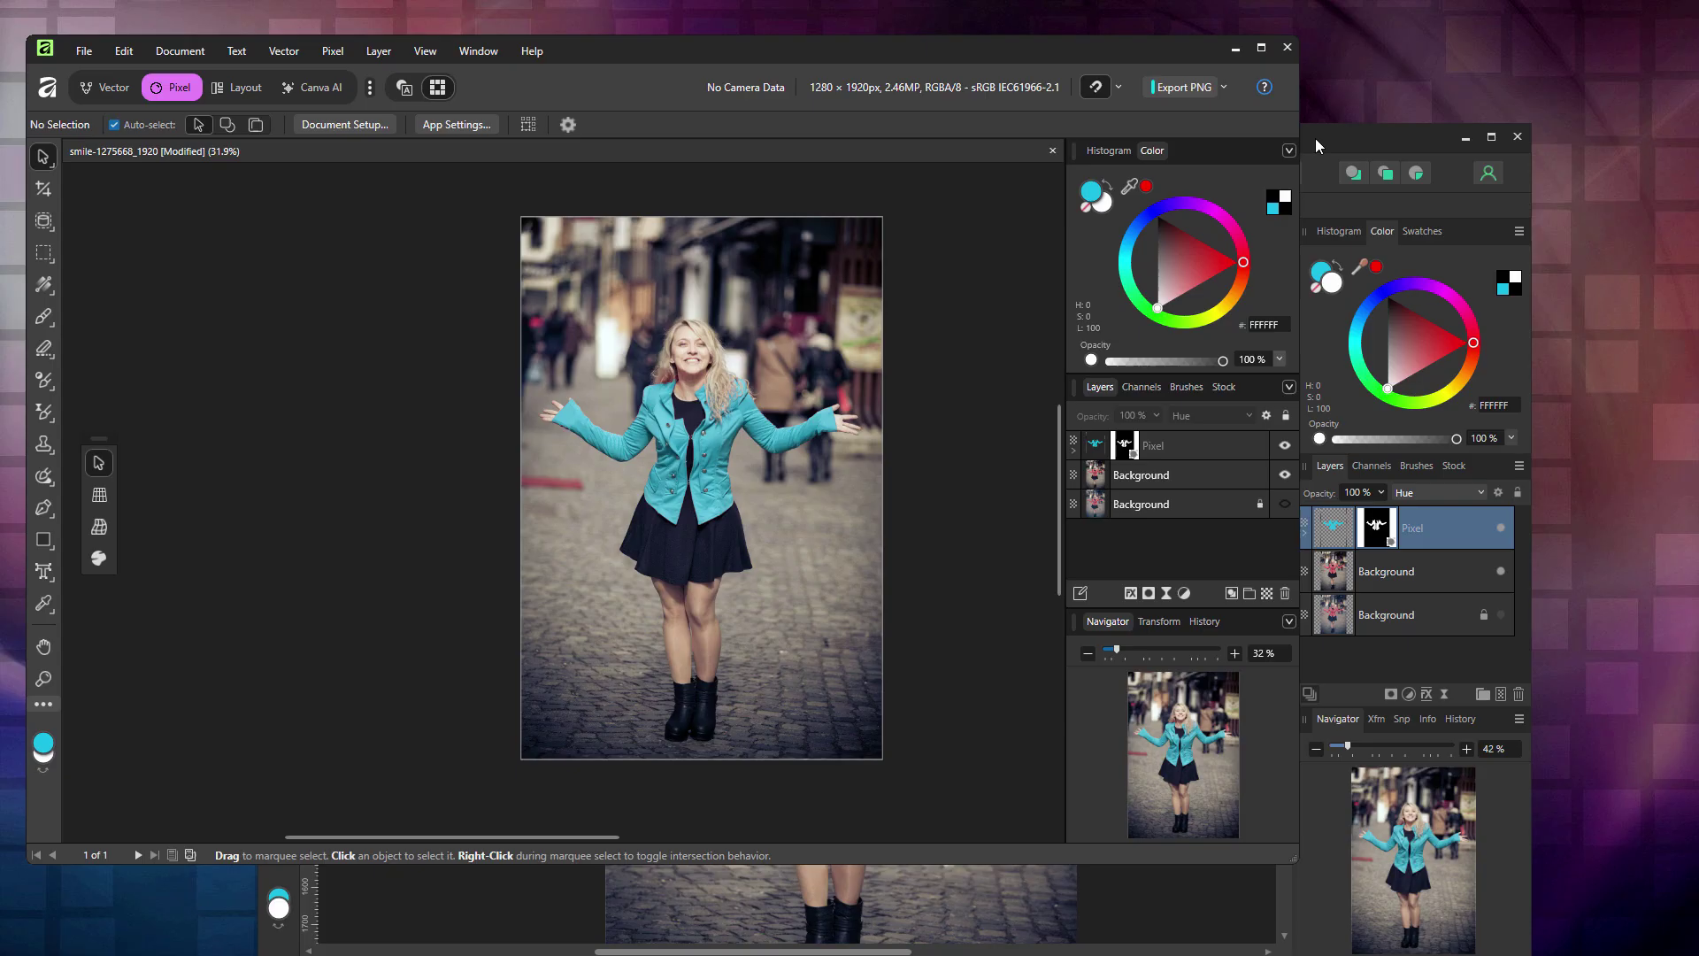
pyautogui.hotkey('alt', 'Tab')
pyautogui.moveTo(901, 146); pyautogui.dragTo(717, 34)
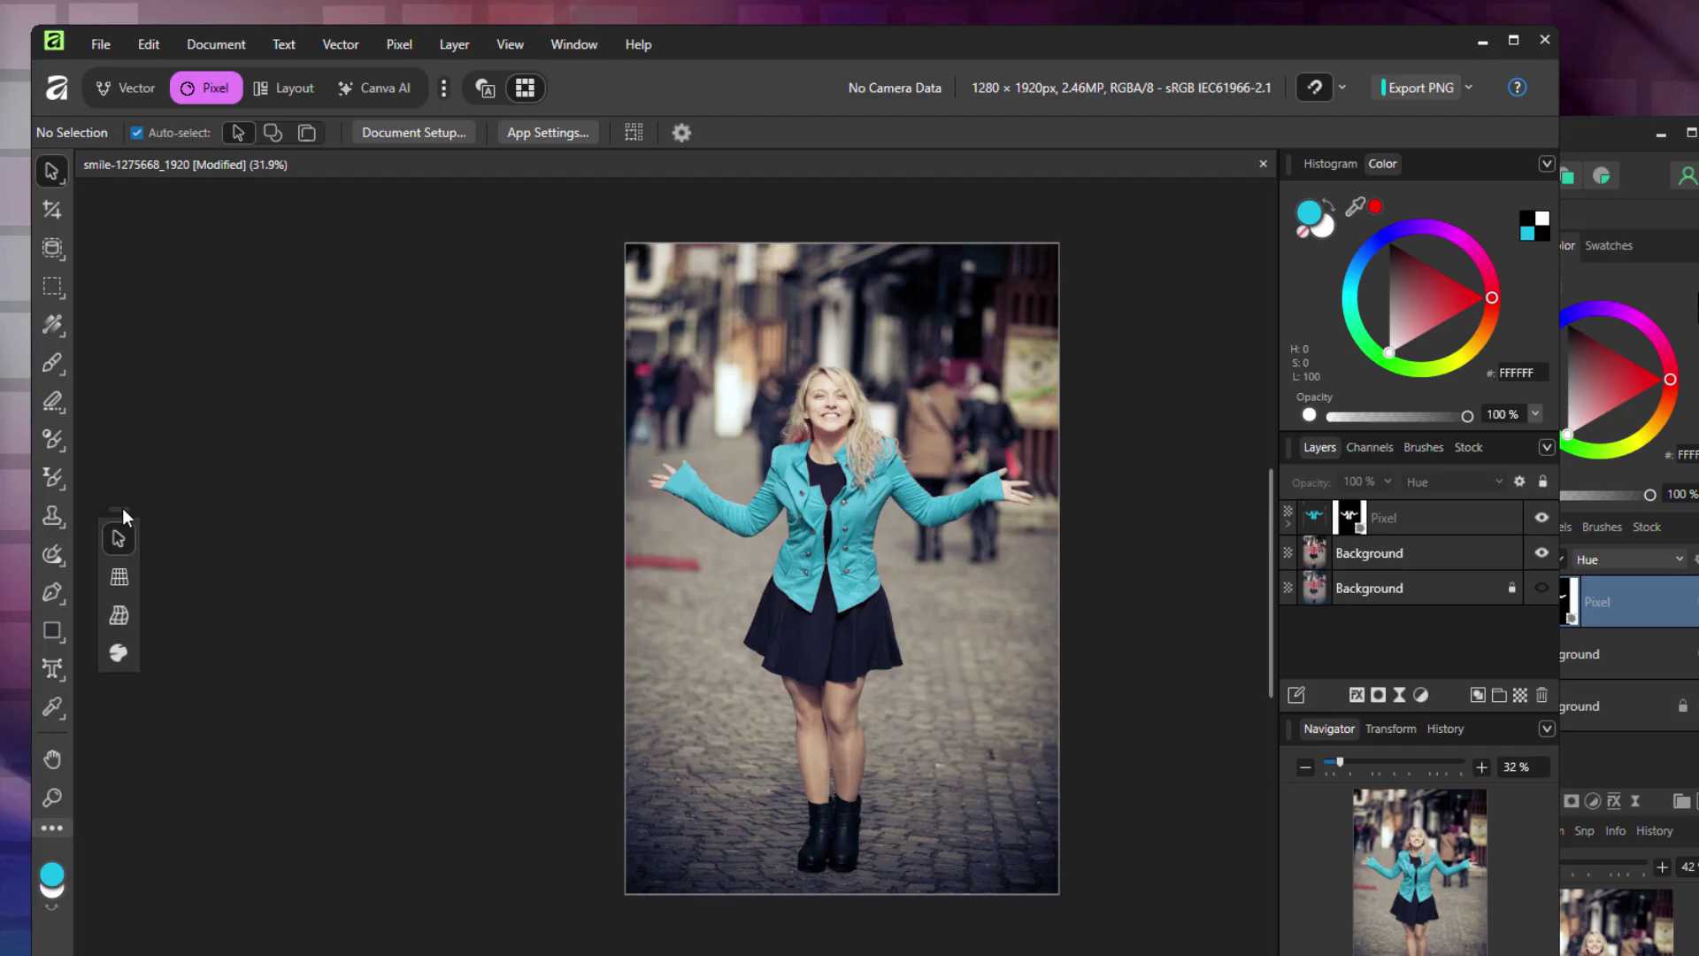
pyautogui.moveTo(122, 508); pyautogui.dragTo(125, 398)
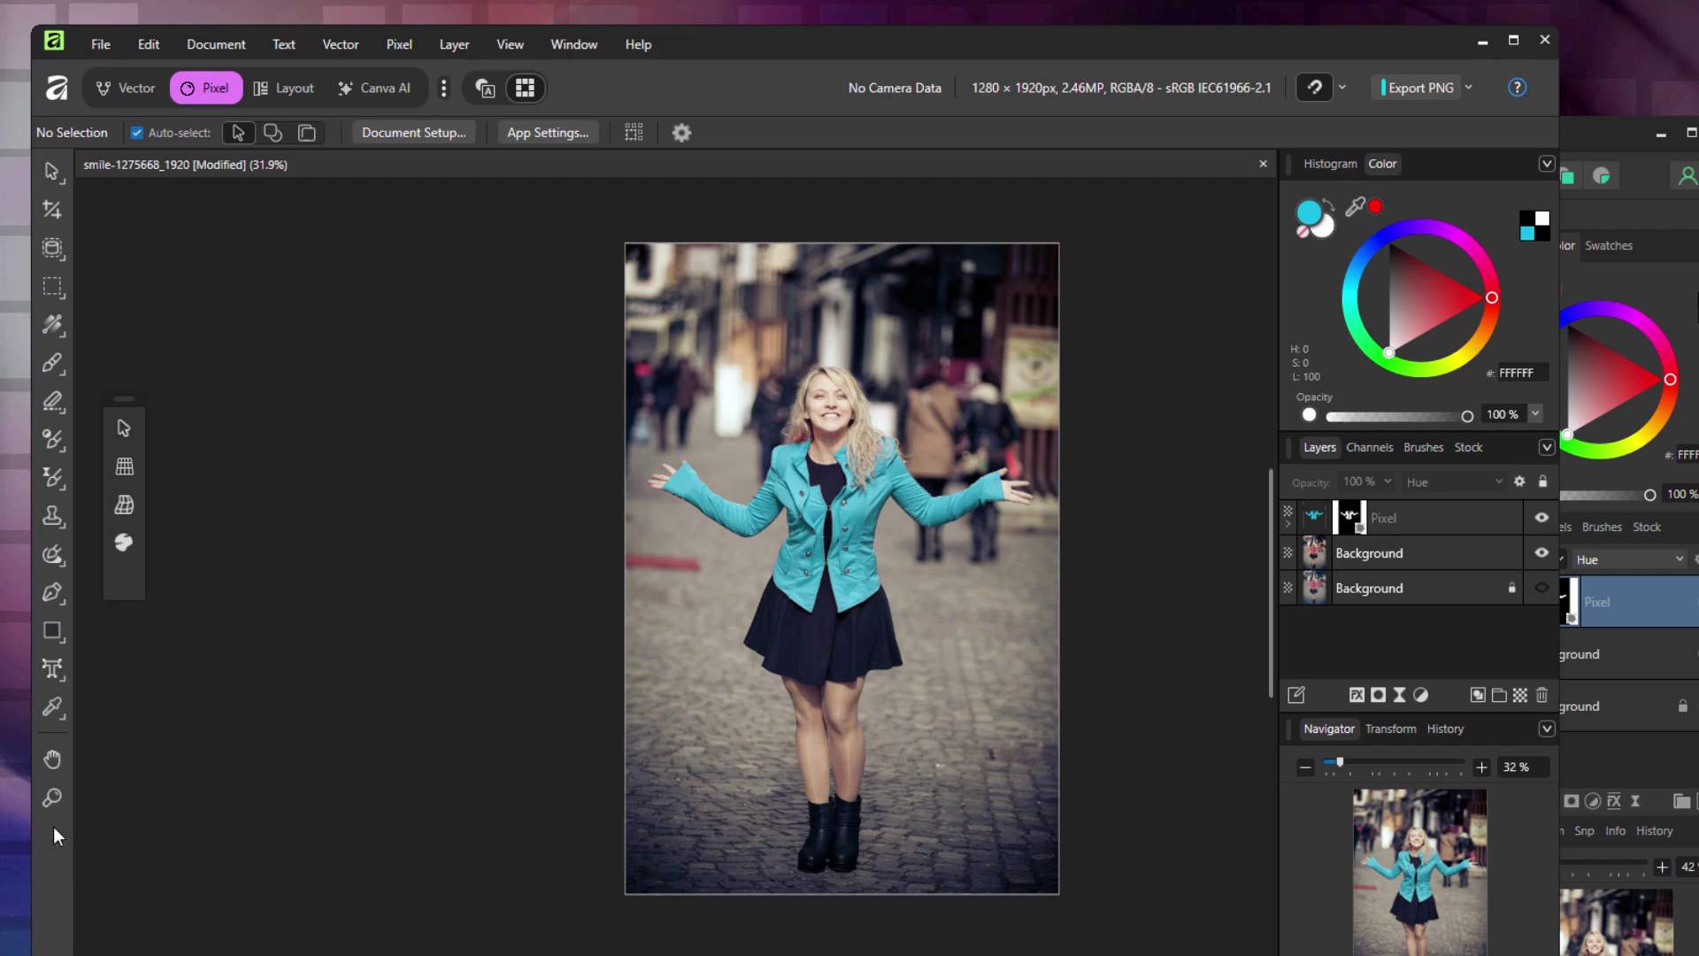
# Look through the Customise dialog's Tools grid and its Toolbar page
pyautogui.click(54, 828)
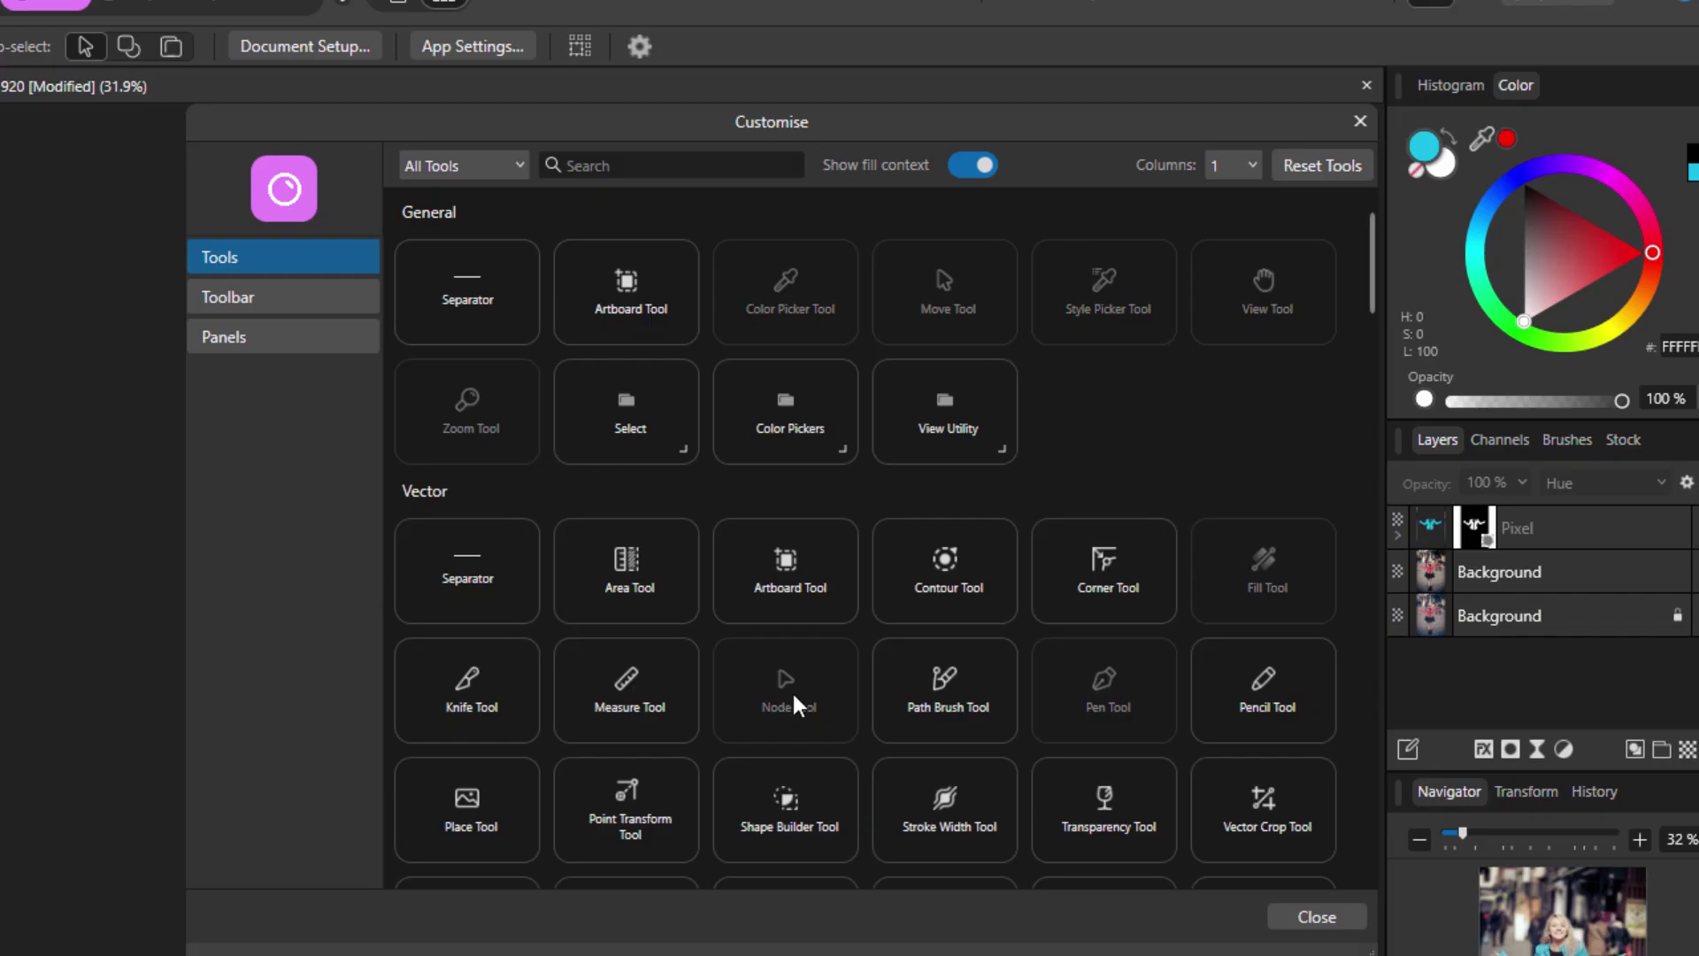
pyautogui.click(273, 299)
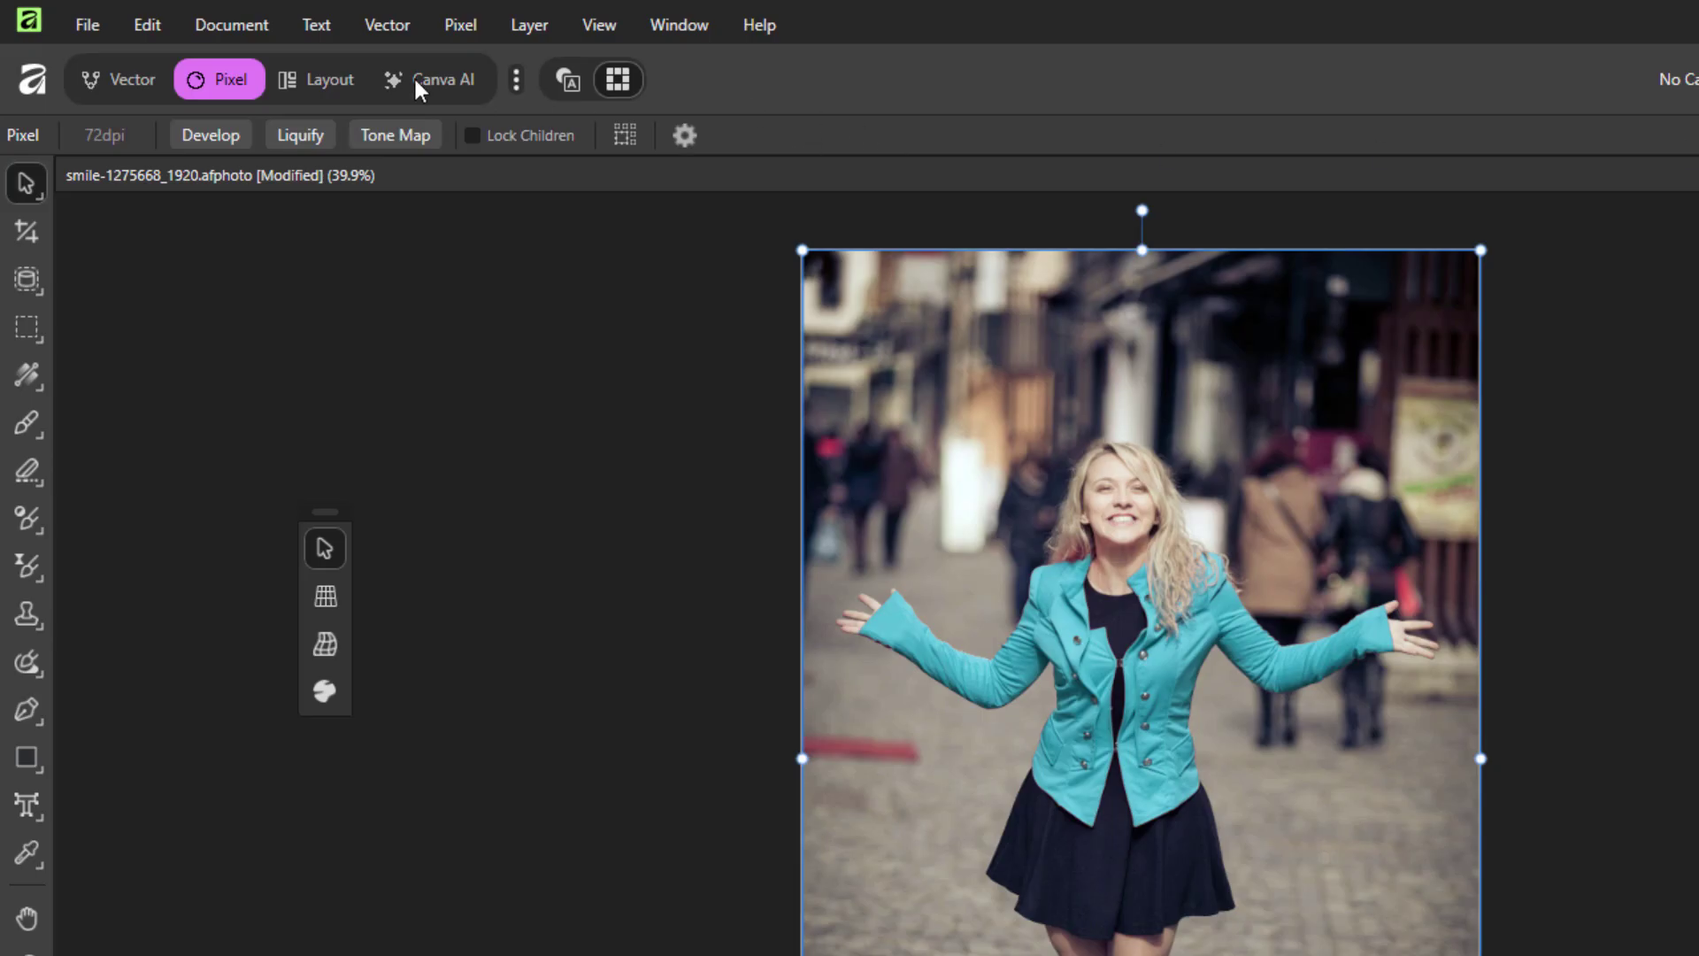
# Test toggling the Slice, Retouching, Color Grading and Typography studios on and off
pyautogui.click(516, 80)
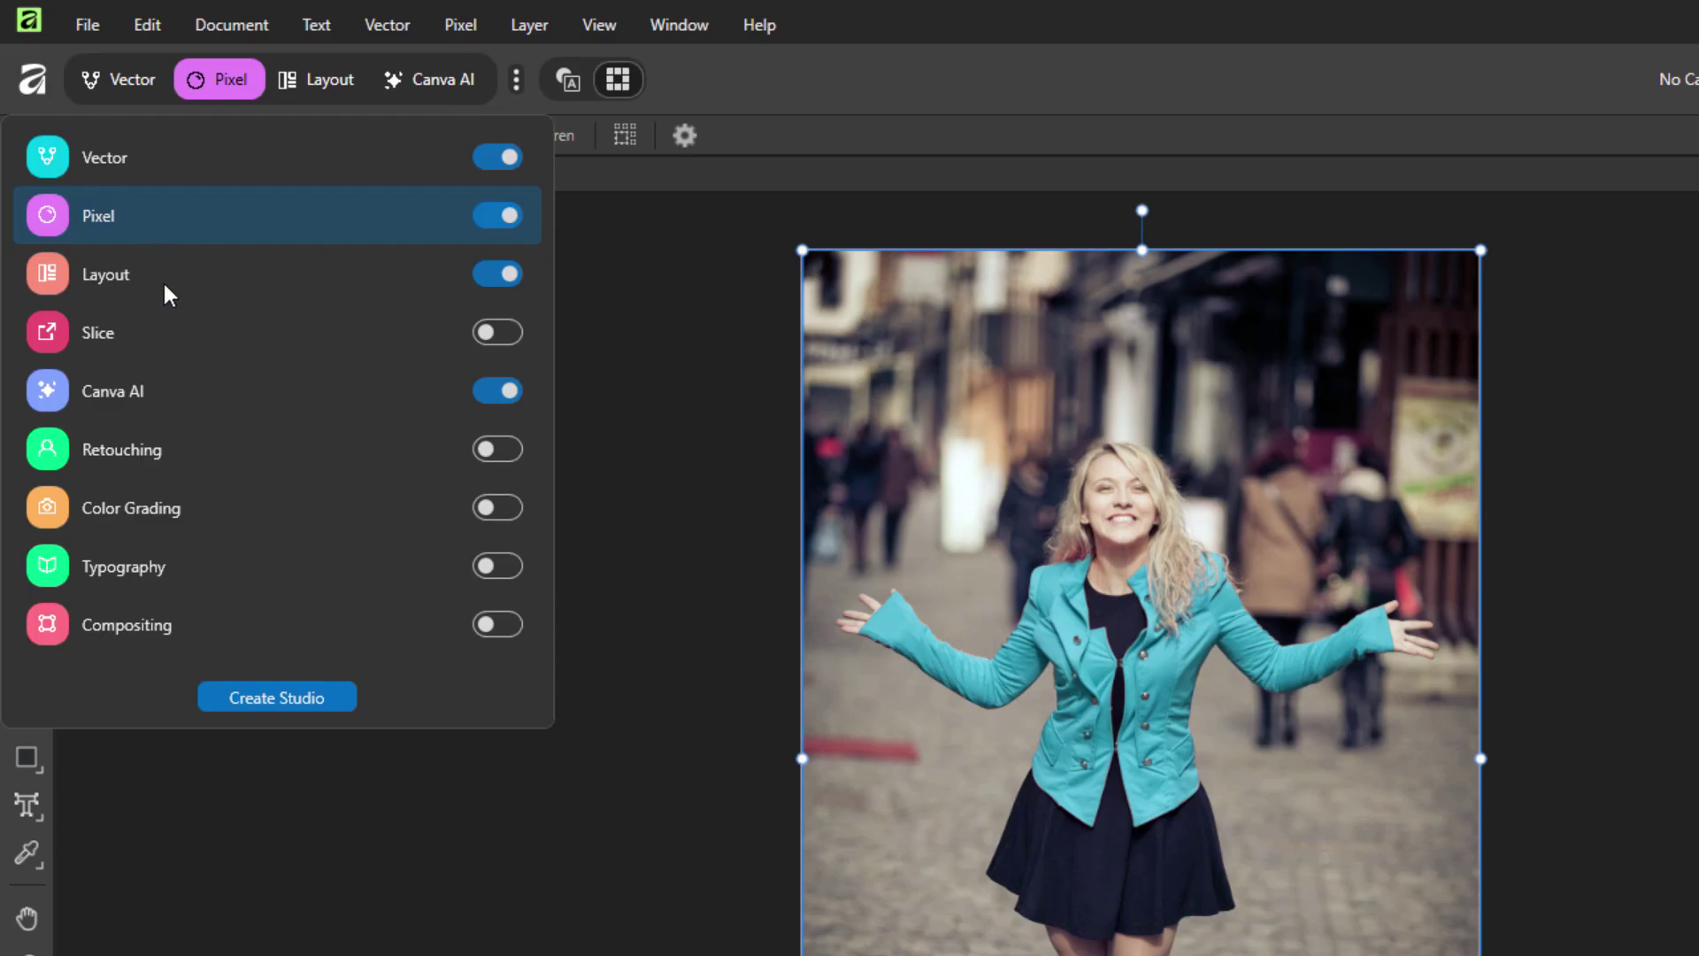
pyautogui.click(510, 341)
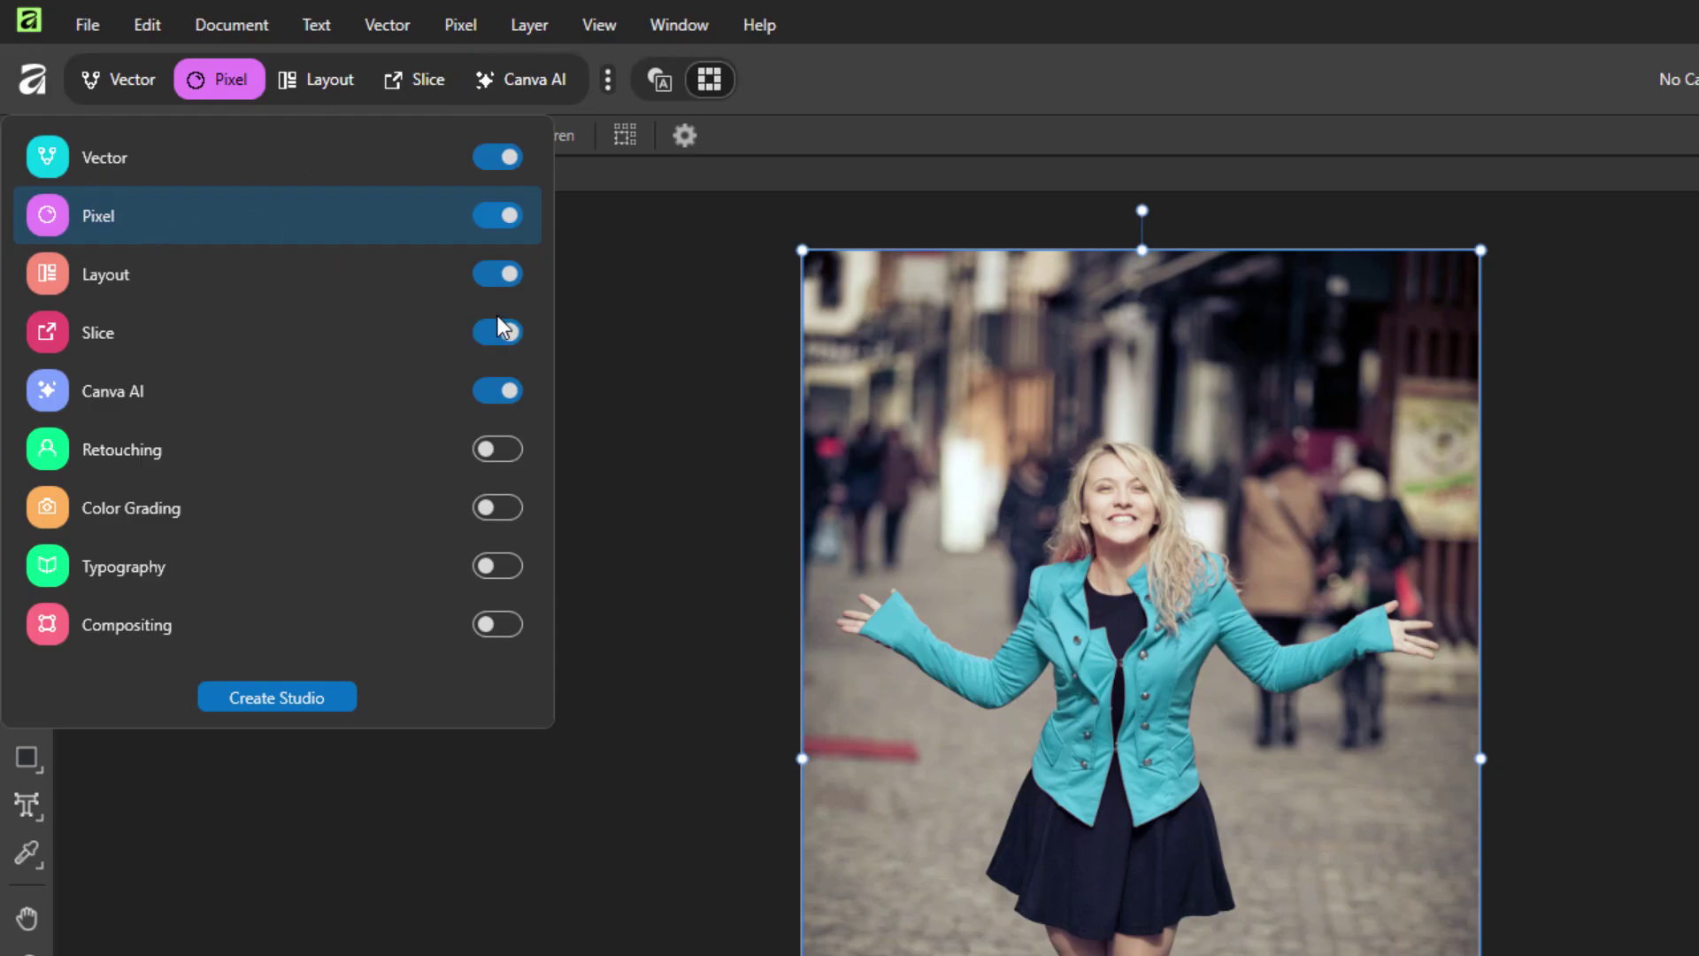
pyautogui.click(487, 334)
pyautogui.click(514, 450)
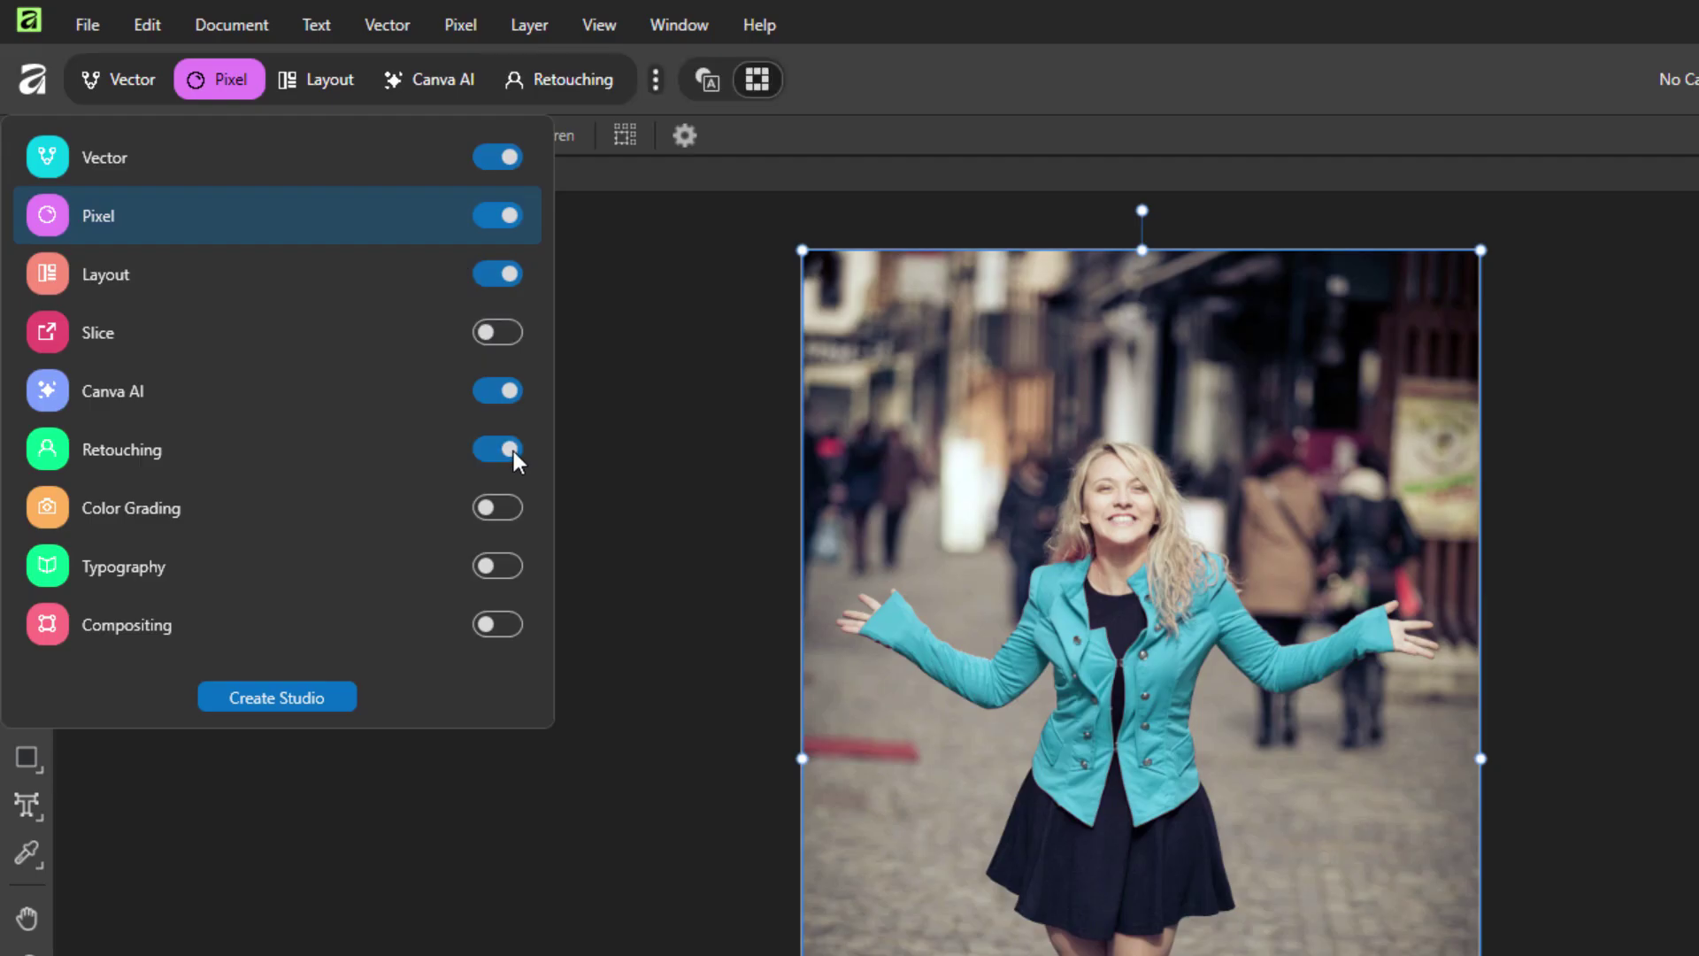
pyautogui.click(496, 448)
pyautogui.click(513, 507)
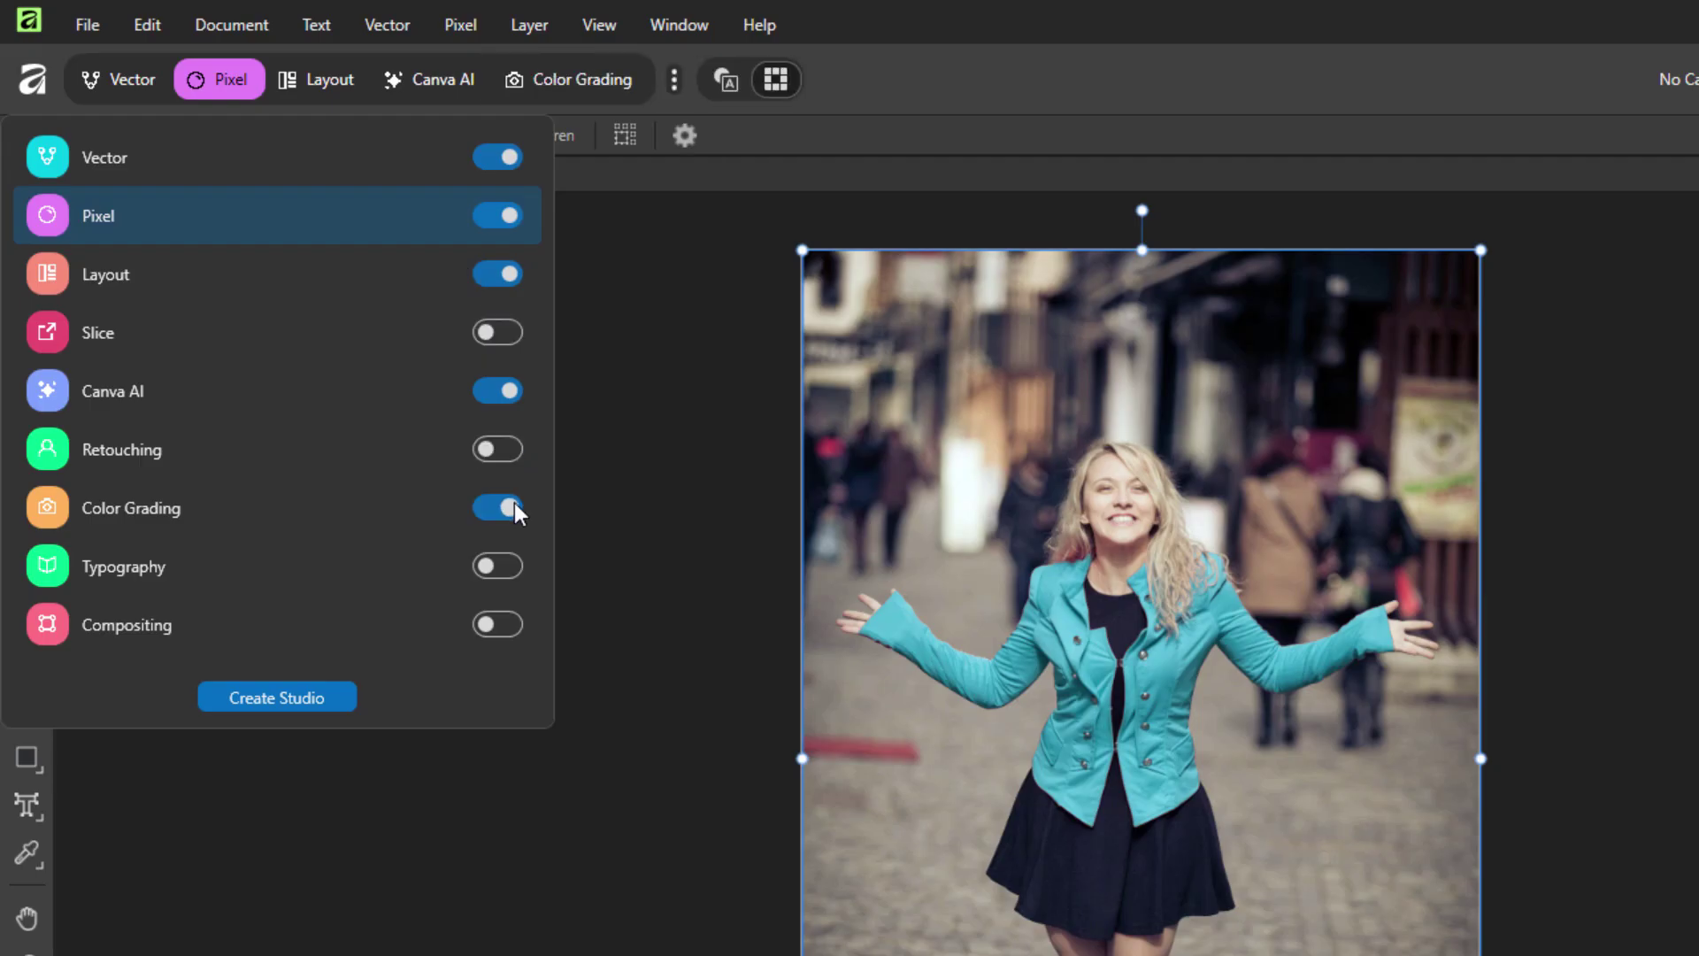
pyautogui.click(513, 505)
pyautogui.click(508, 563)
pyautogui.click(508, 563)
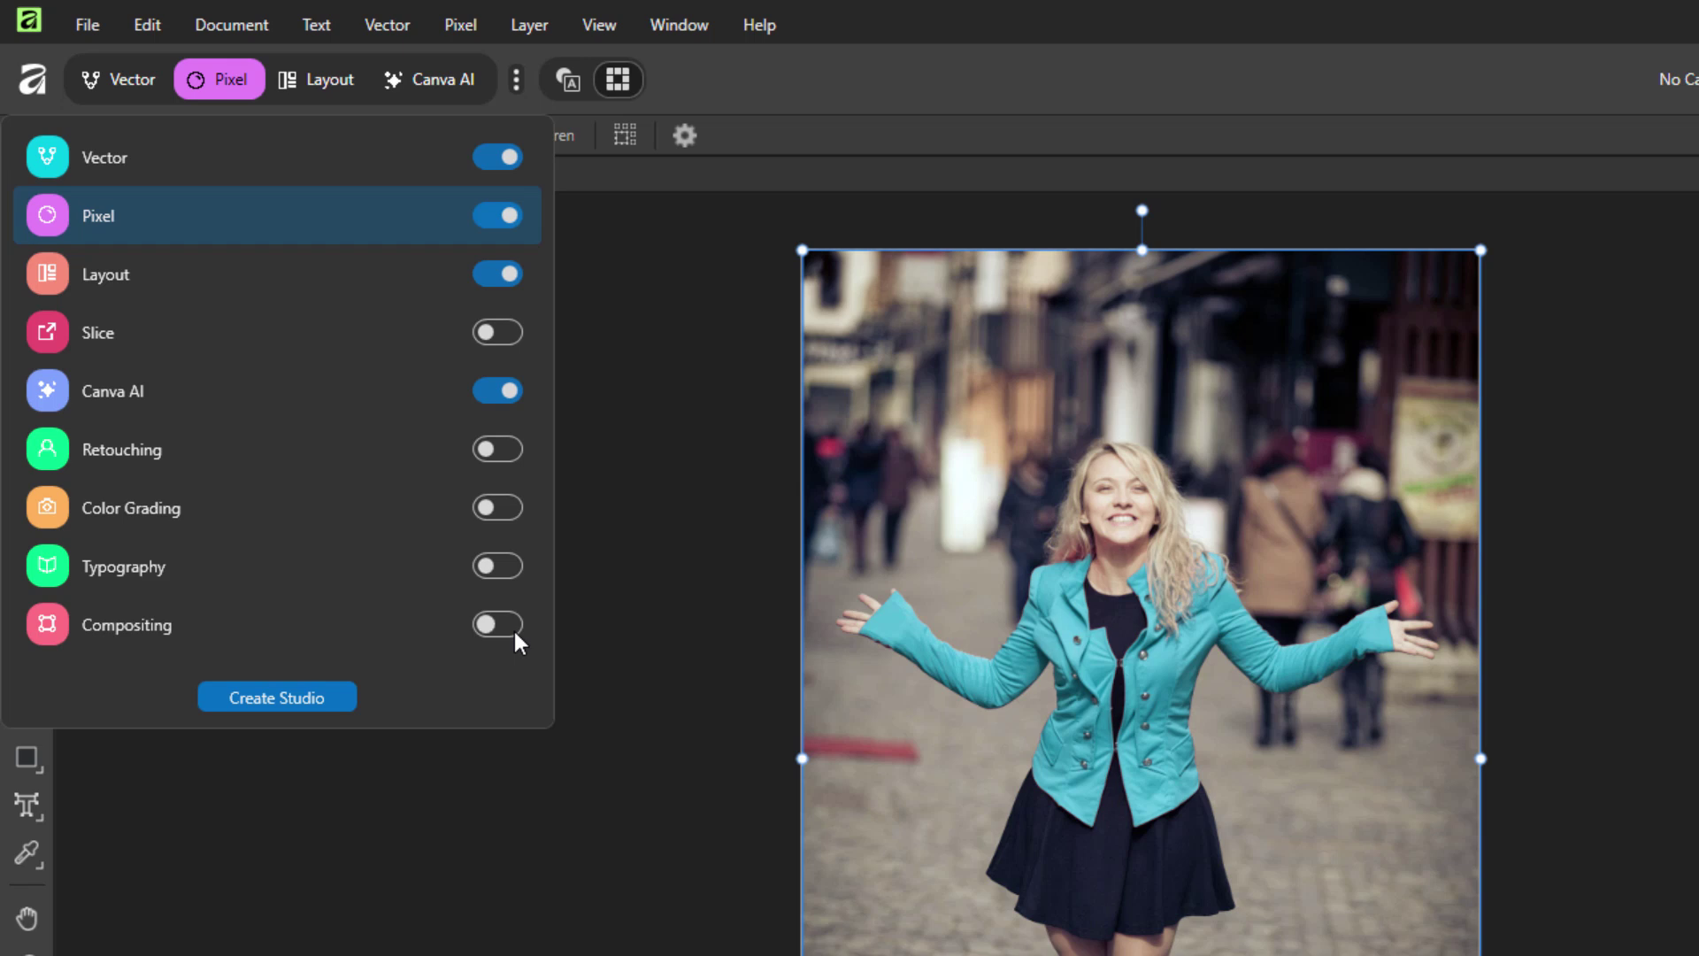
# Enable Compositing, Typography, Color Grading, Retouching and Slice studios, then close the studio list
pyautogui.click(516, 631)
pyautogui.click(508, 564)
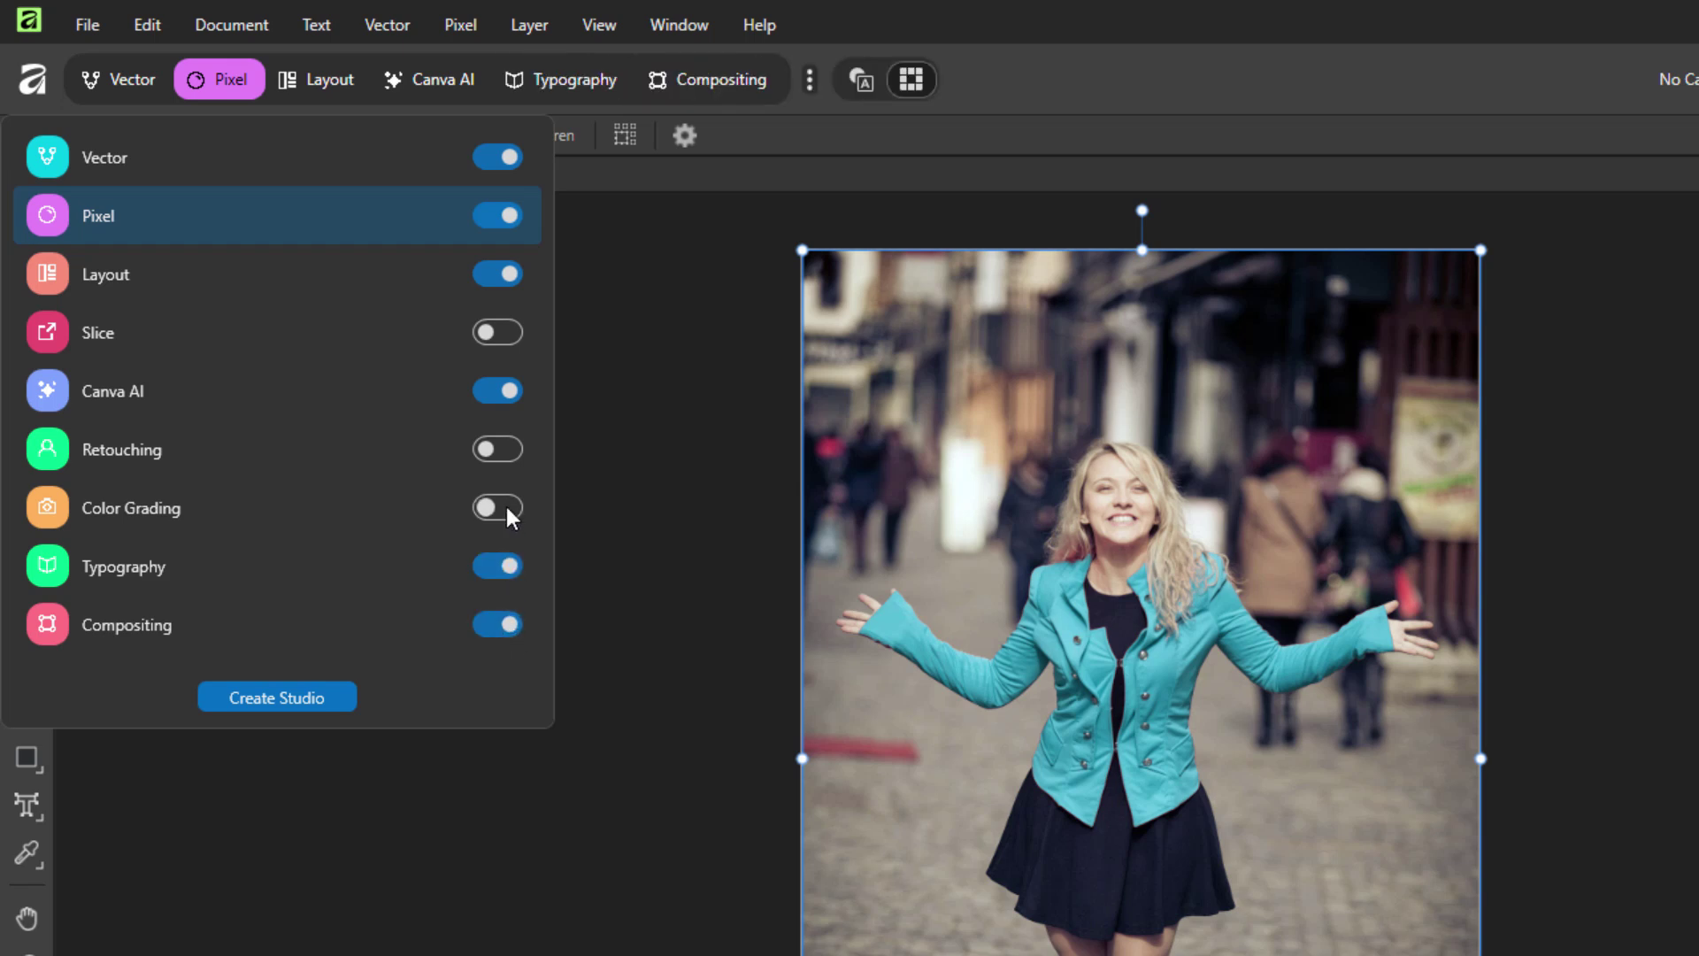
pyautogui.click(506, 505)
pyautogui.click(508, 449)
pyautogui.click(512, 332)
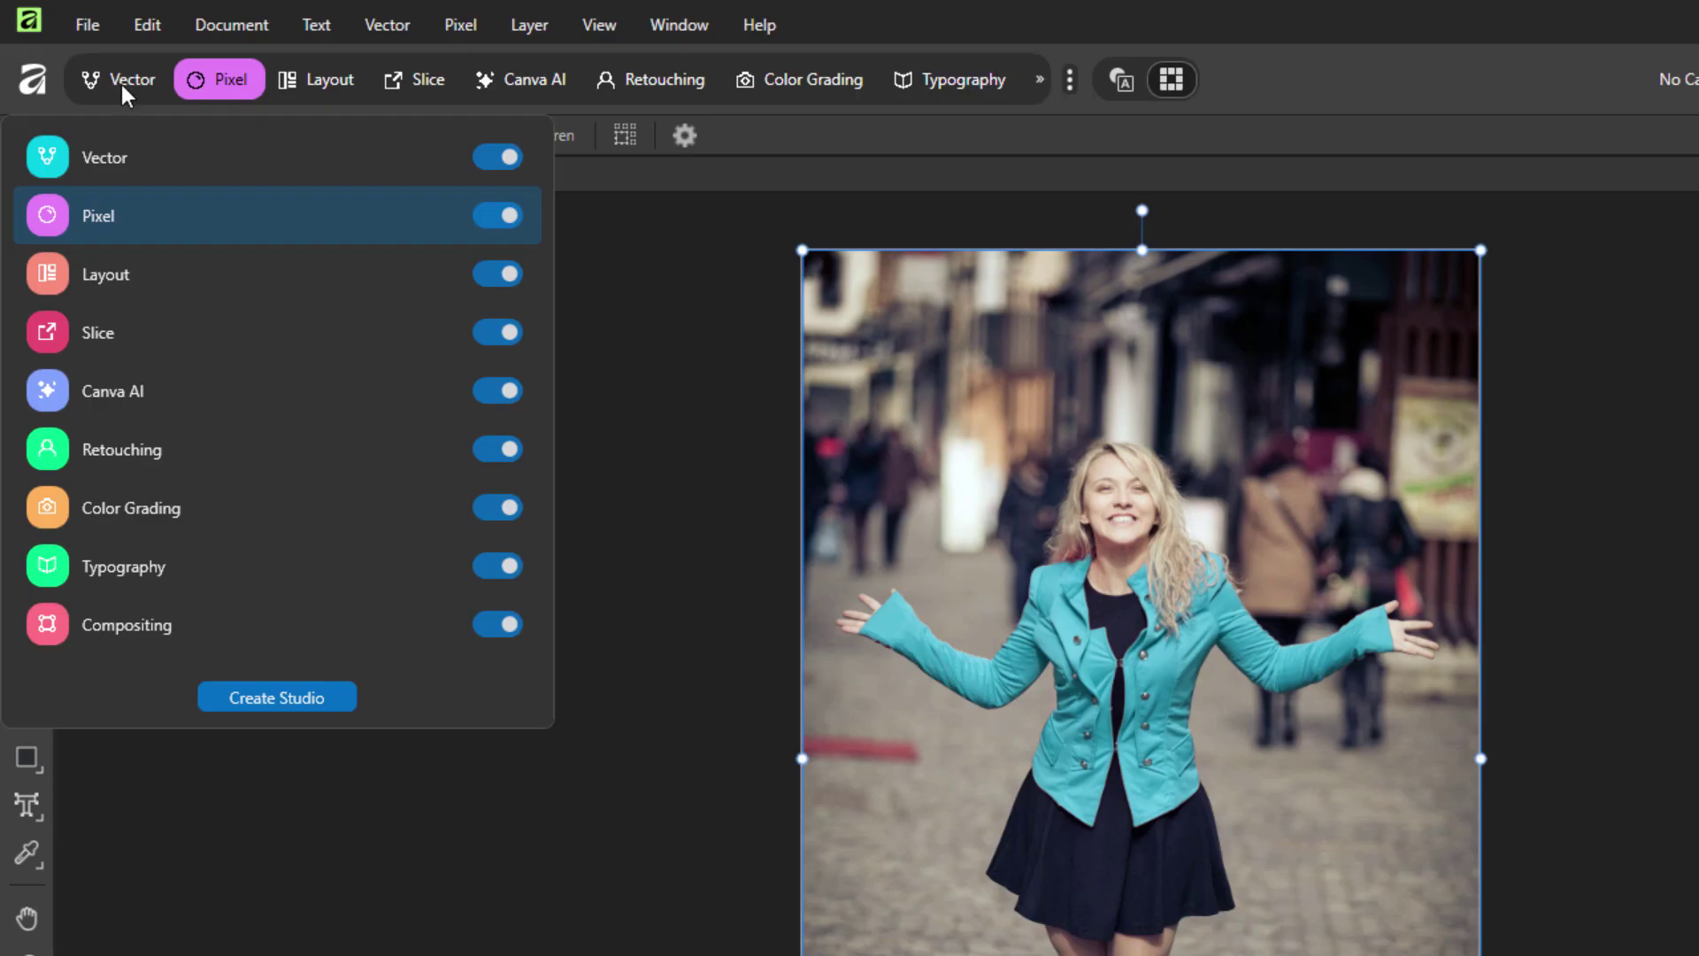
pyautogui.click(1039, 78)
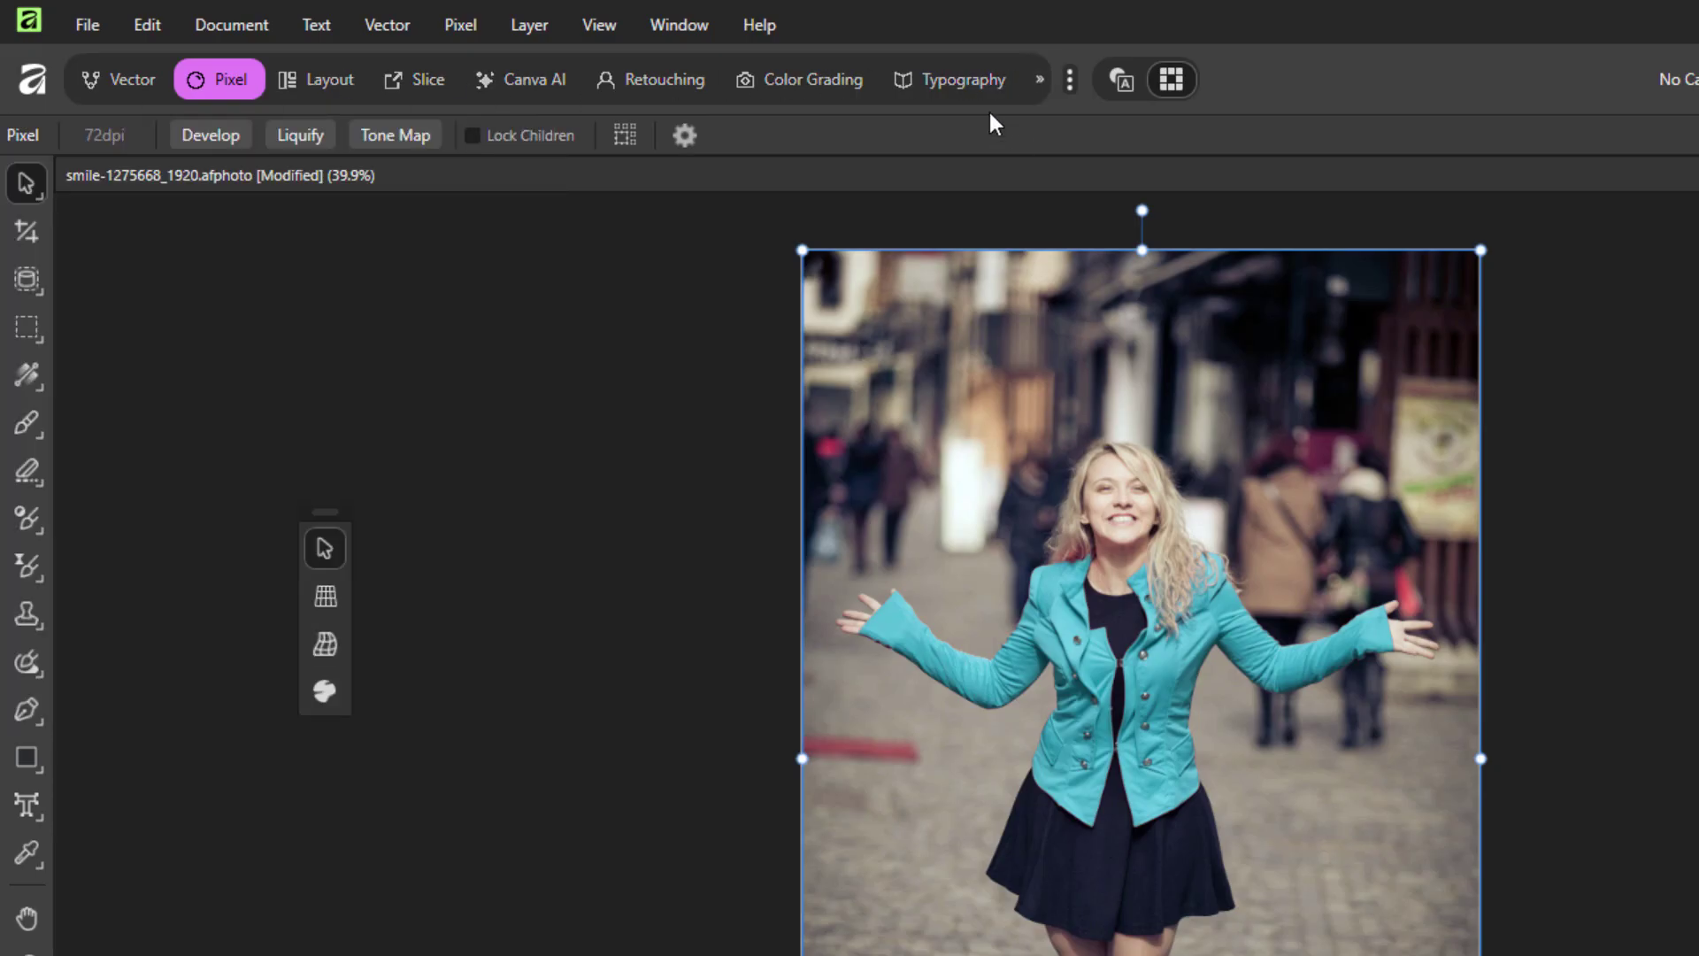
# Peek at the overflowing Compositing studio, then collapse the bar to Vector, Pixel, Layout and Canva AI
pyautogui.click(1039, 81)
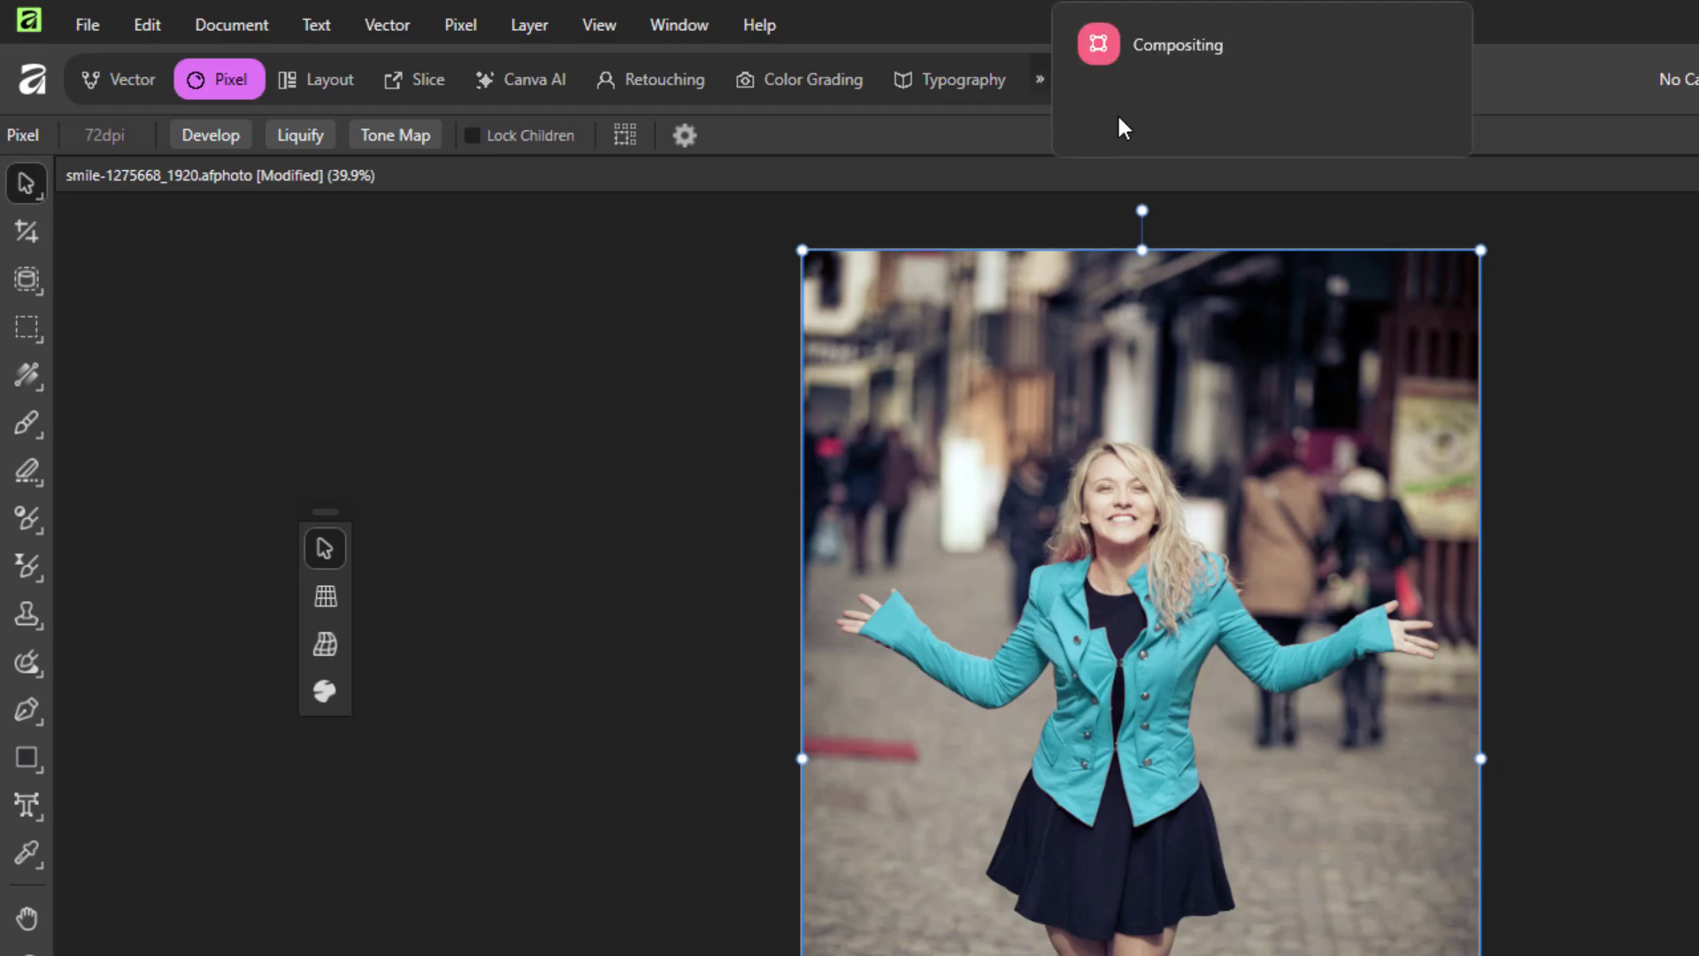
pyautogui.click(1039, 79)
pyautogui.click(1070, 83)
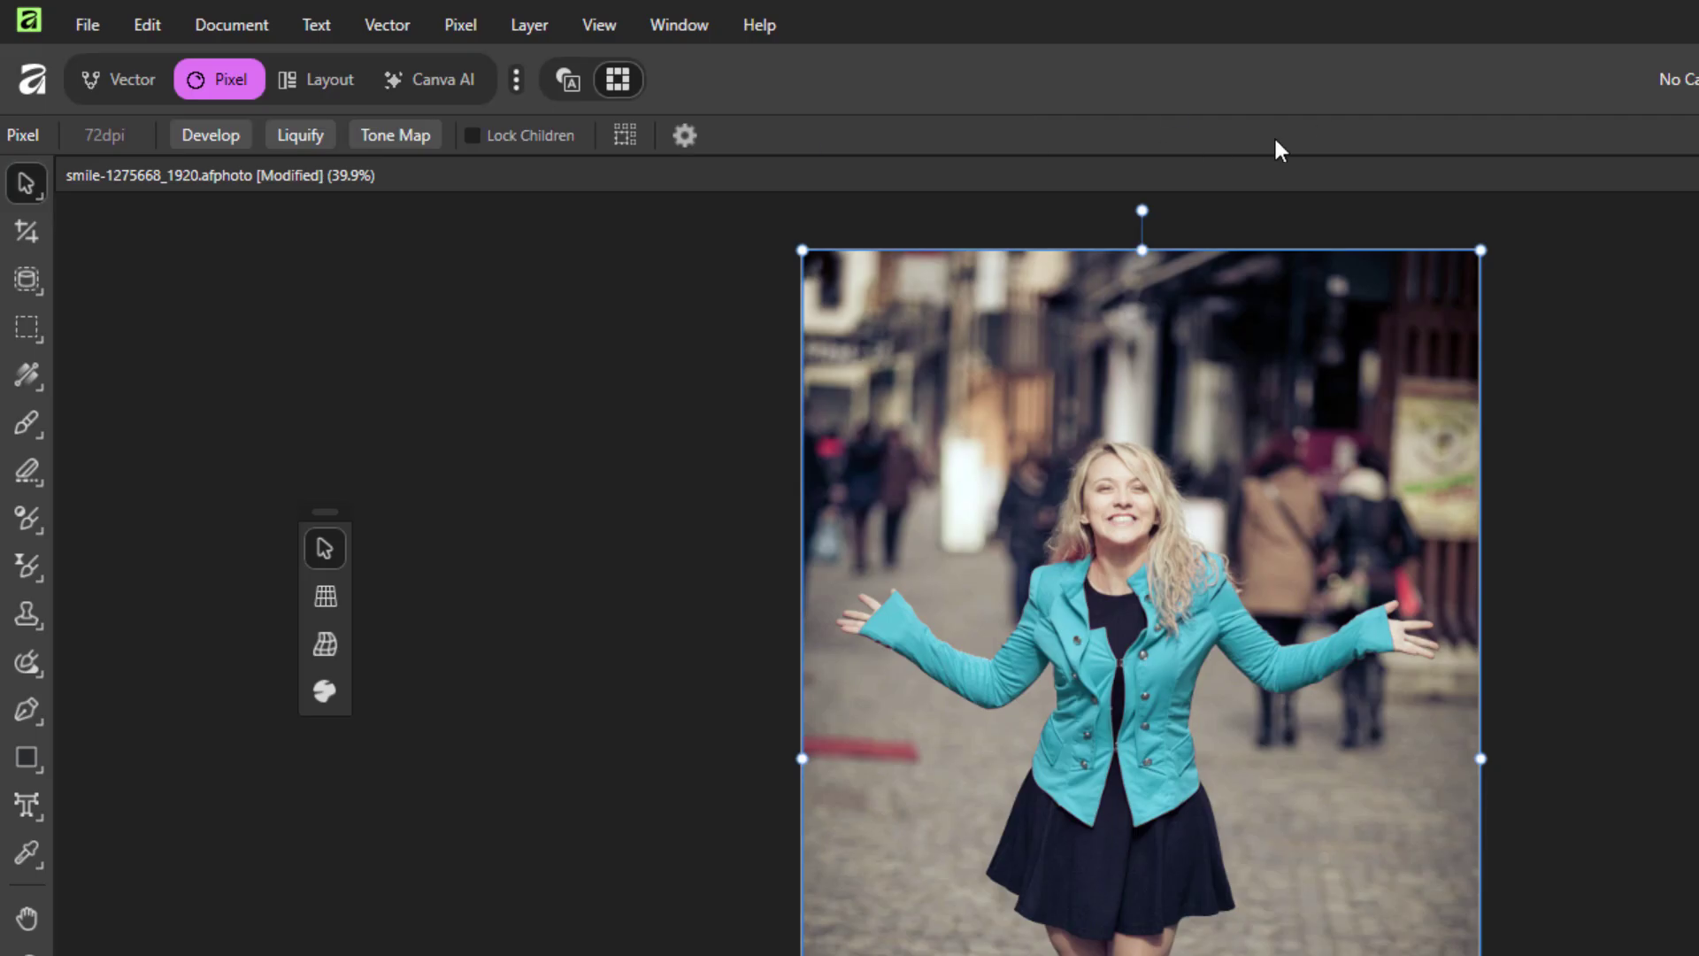
# Open toolbar customisation and try dragging the alignment group onto the main toolbar and back out
pyautogui.rightClick(1004, 80)
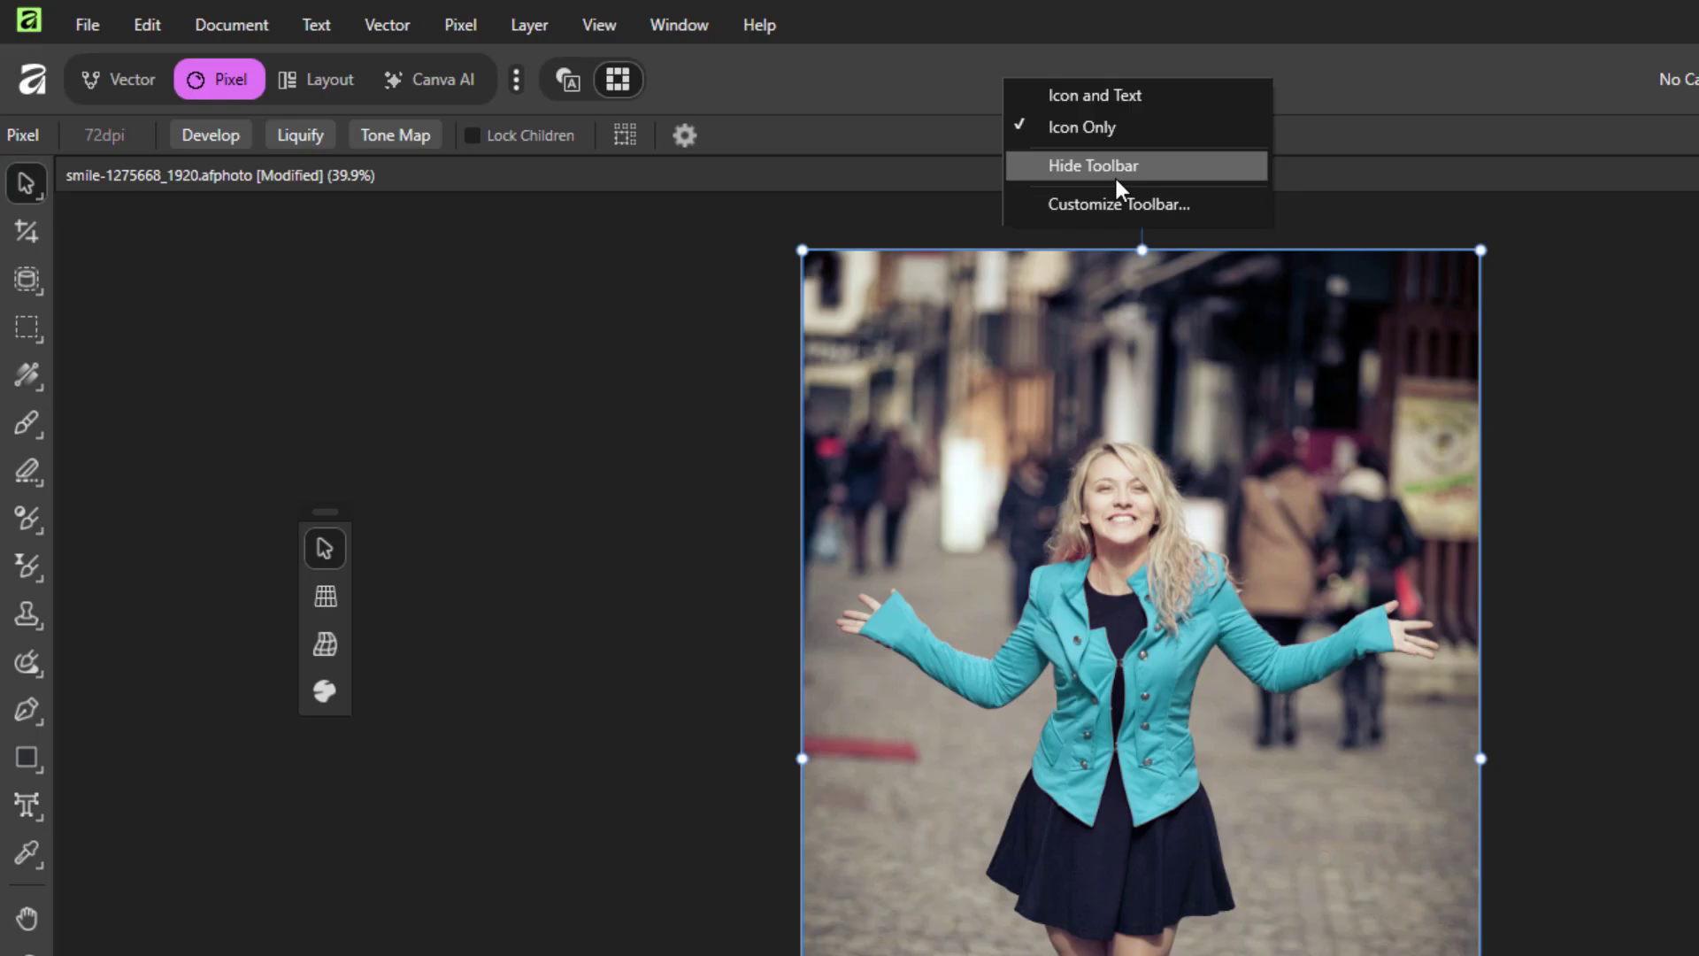
pyautogui.click(1085, 205)
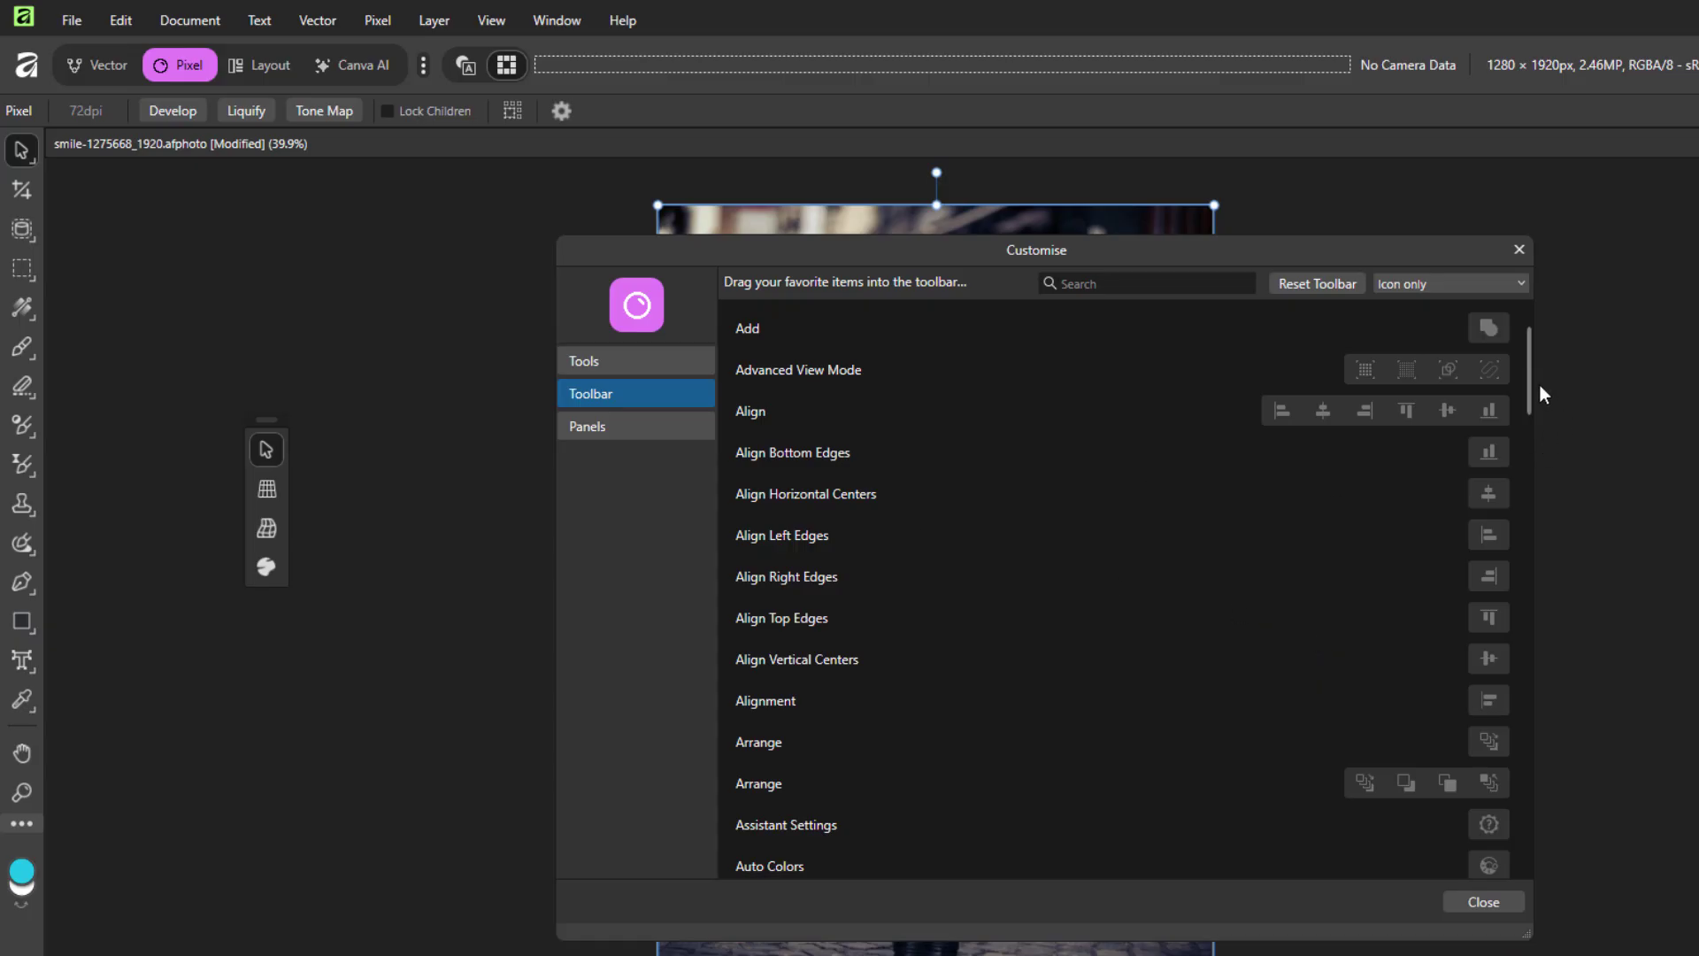
pyautogui.moveTo(1530, 389); pyautogui.dragTo(1536, 333)
pyautogui.moveTo(1377, 411); pyautogui.dragTo(830, 67)
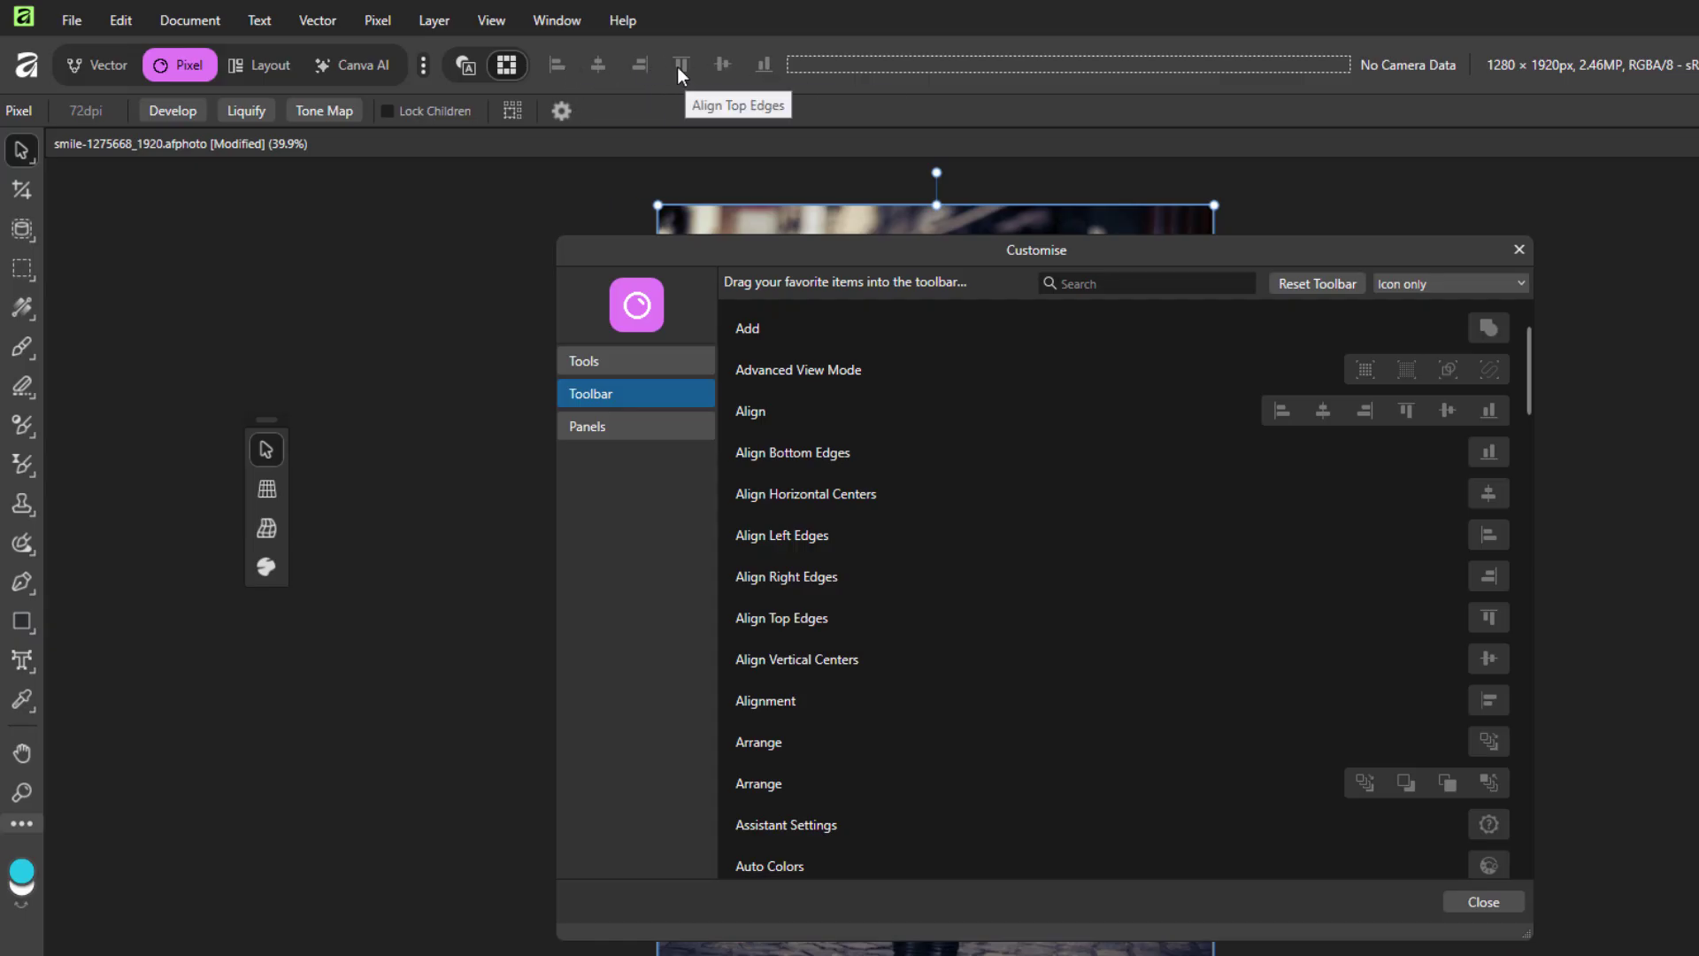
pyautogui.moveTo(677, 66); pyautogui.dragTo(728, 113)
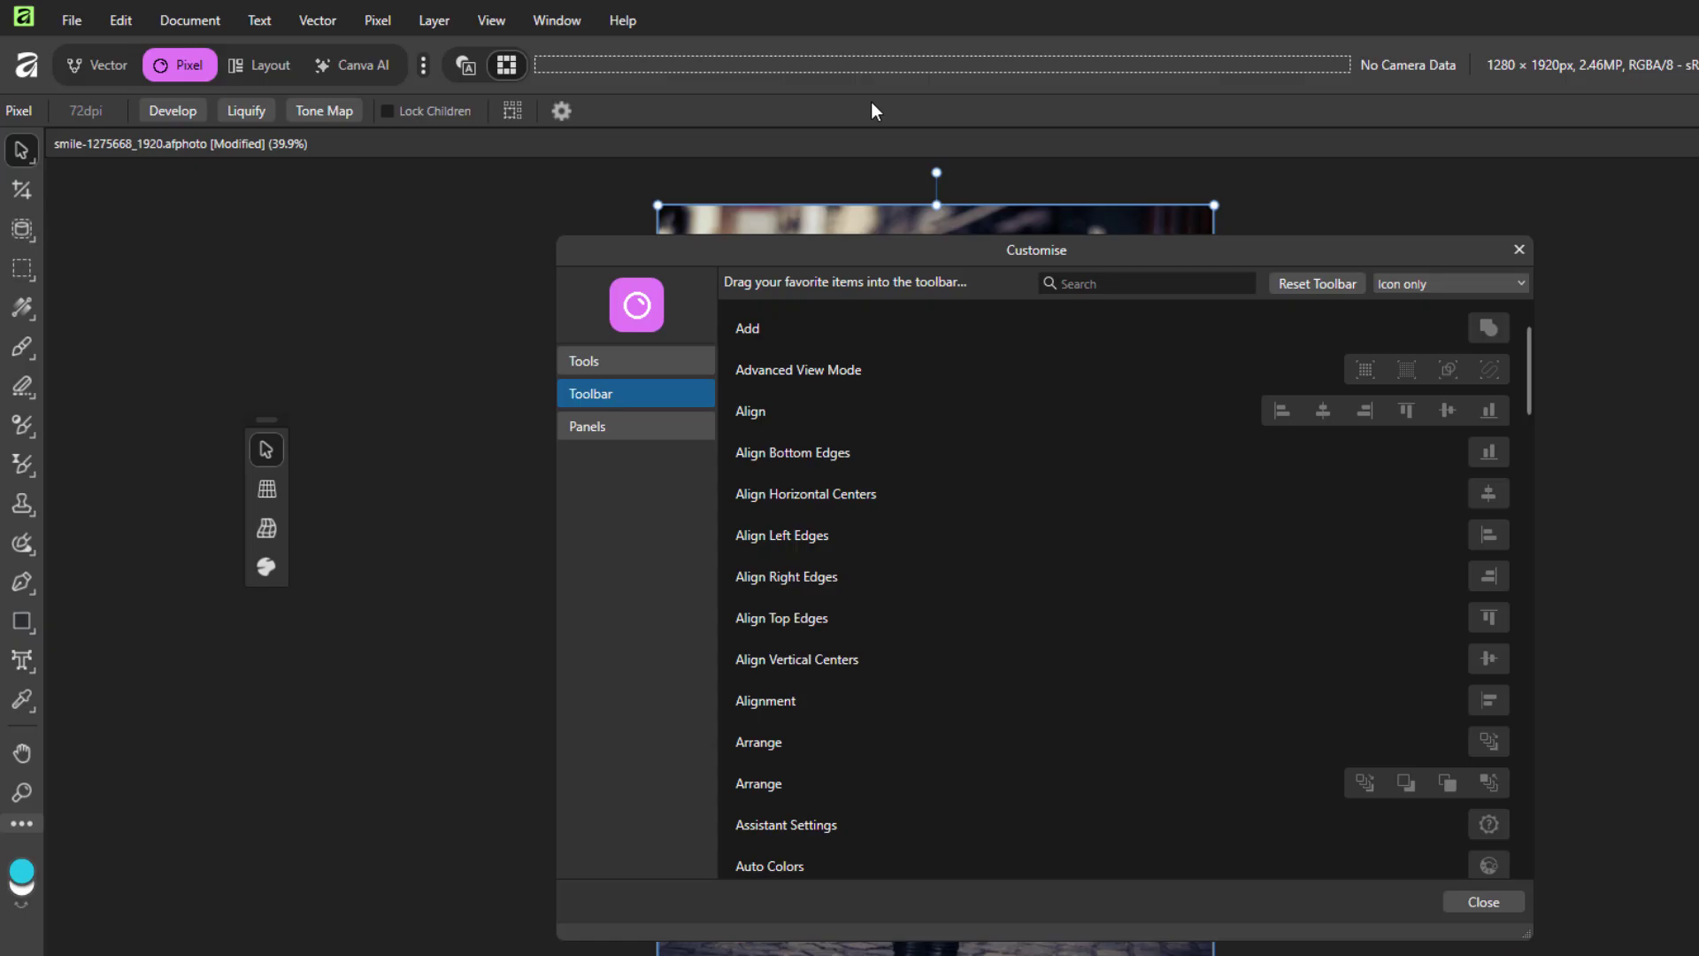
# Keep toolbar labels as 'Icon only', reset the toolbar to default items, and close customisation
pyautogui.click(1520, 283)
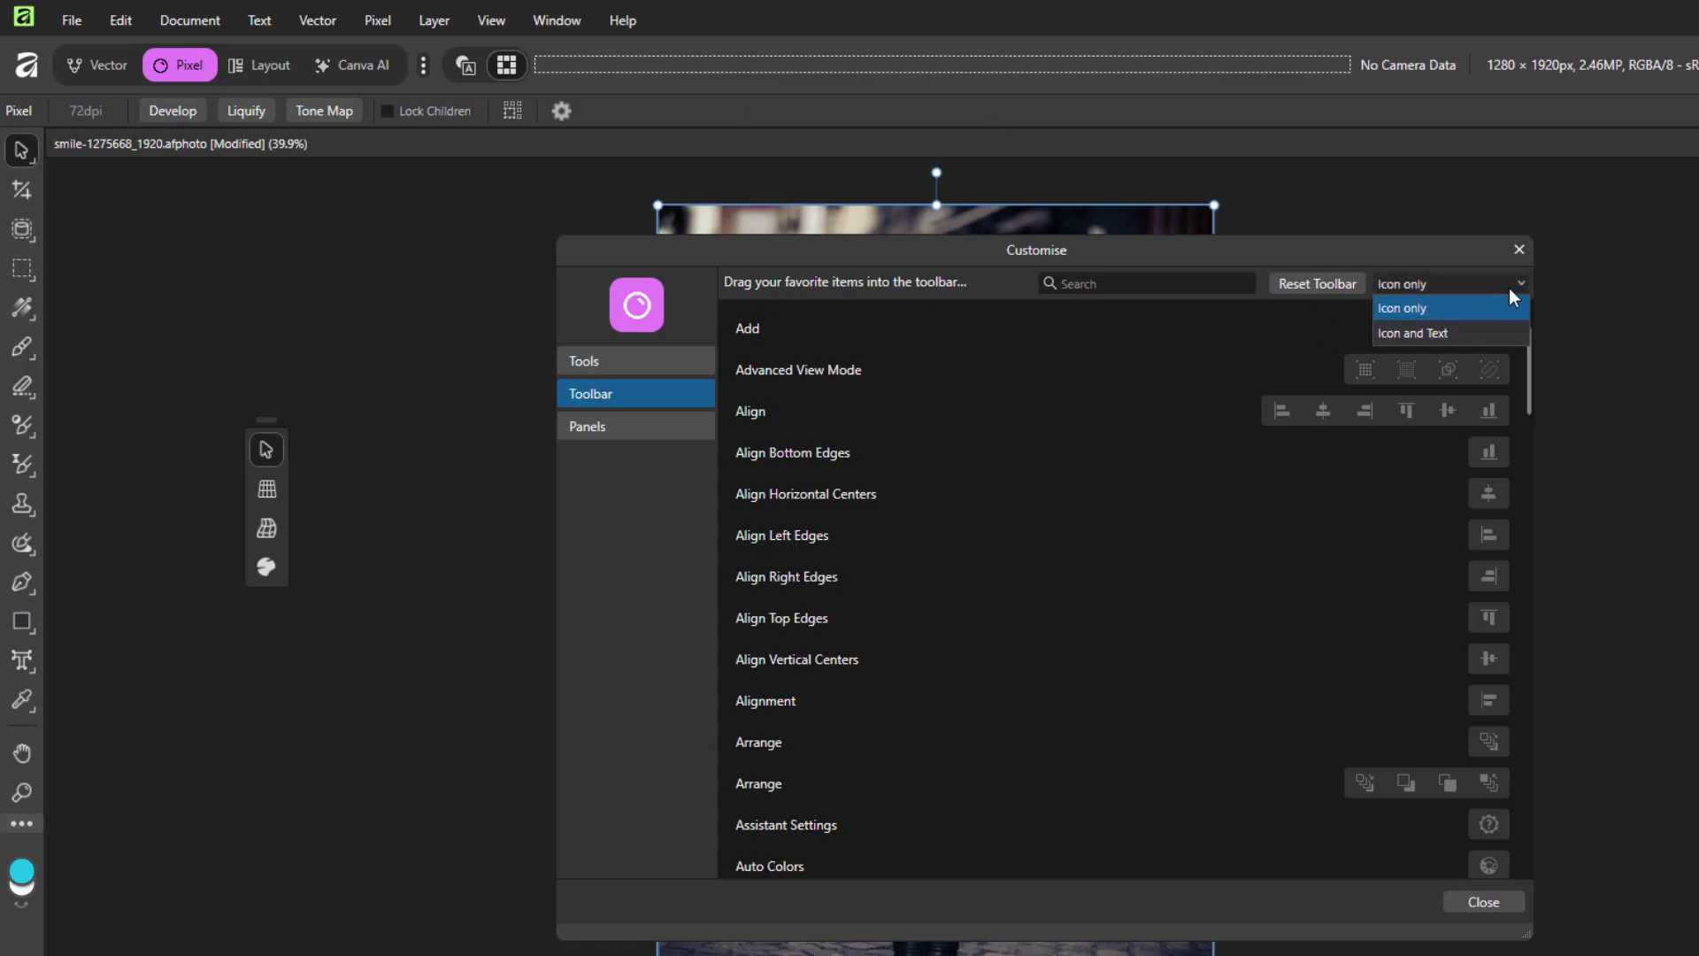
pyautogui.click(1518, 288)
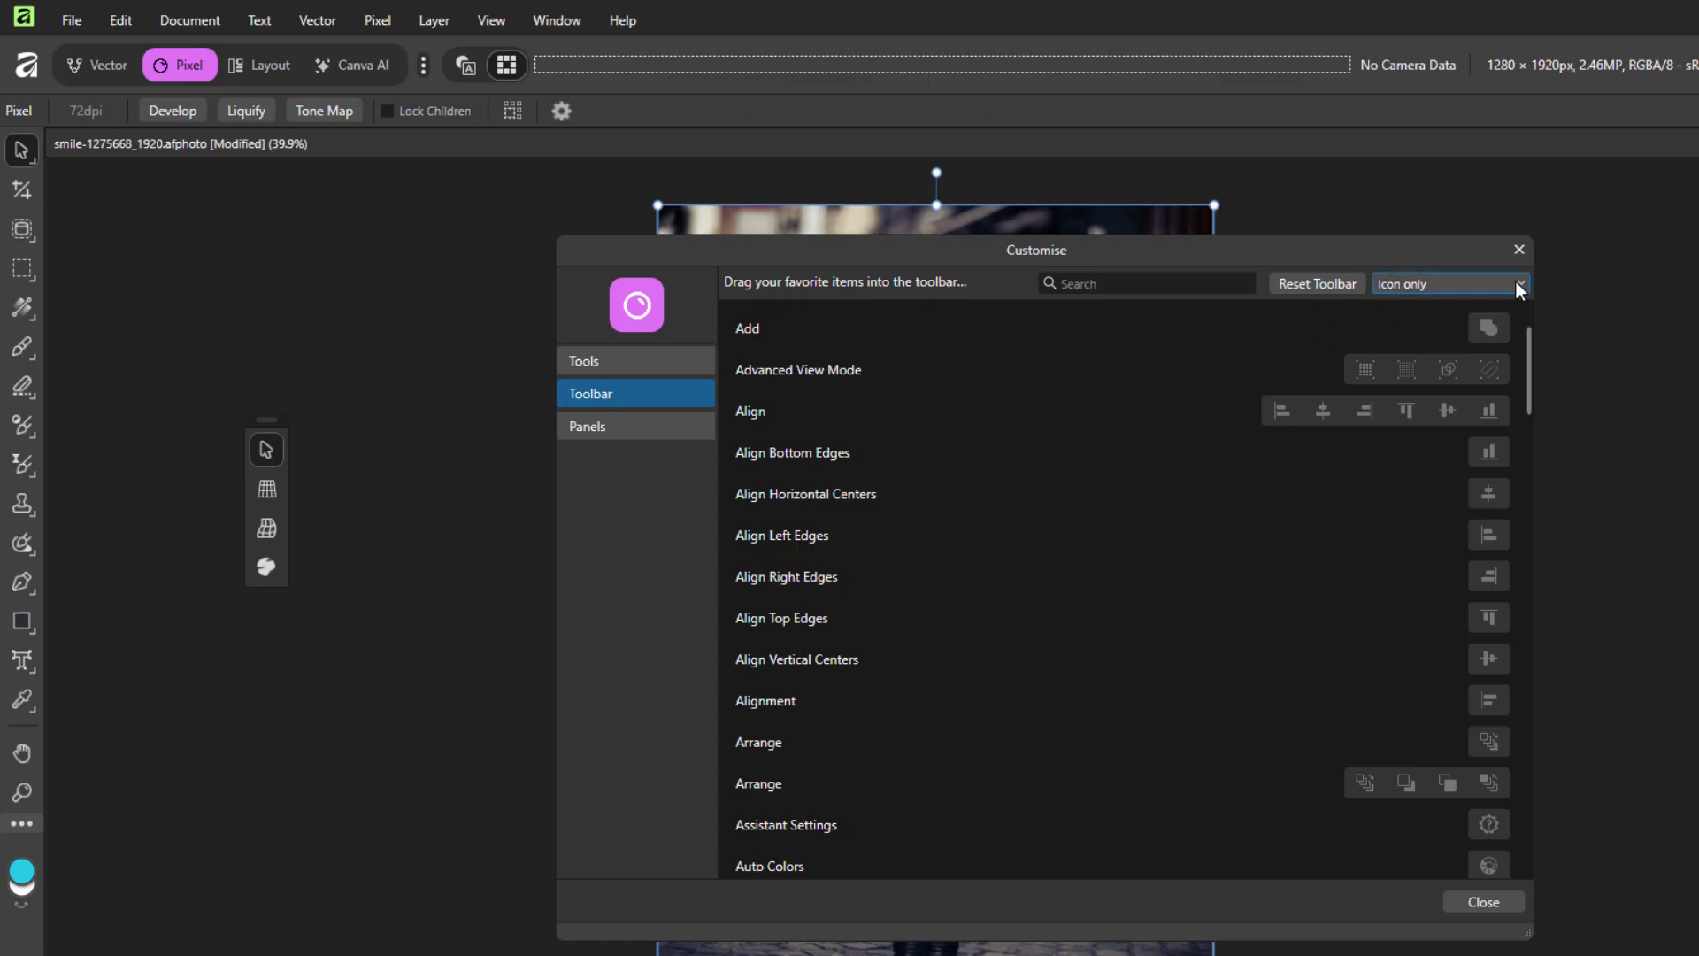
pyautogui.click(1315, 283)
pyautogui.press('Escape')
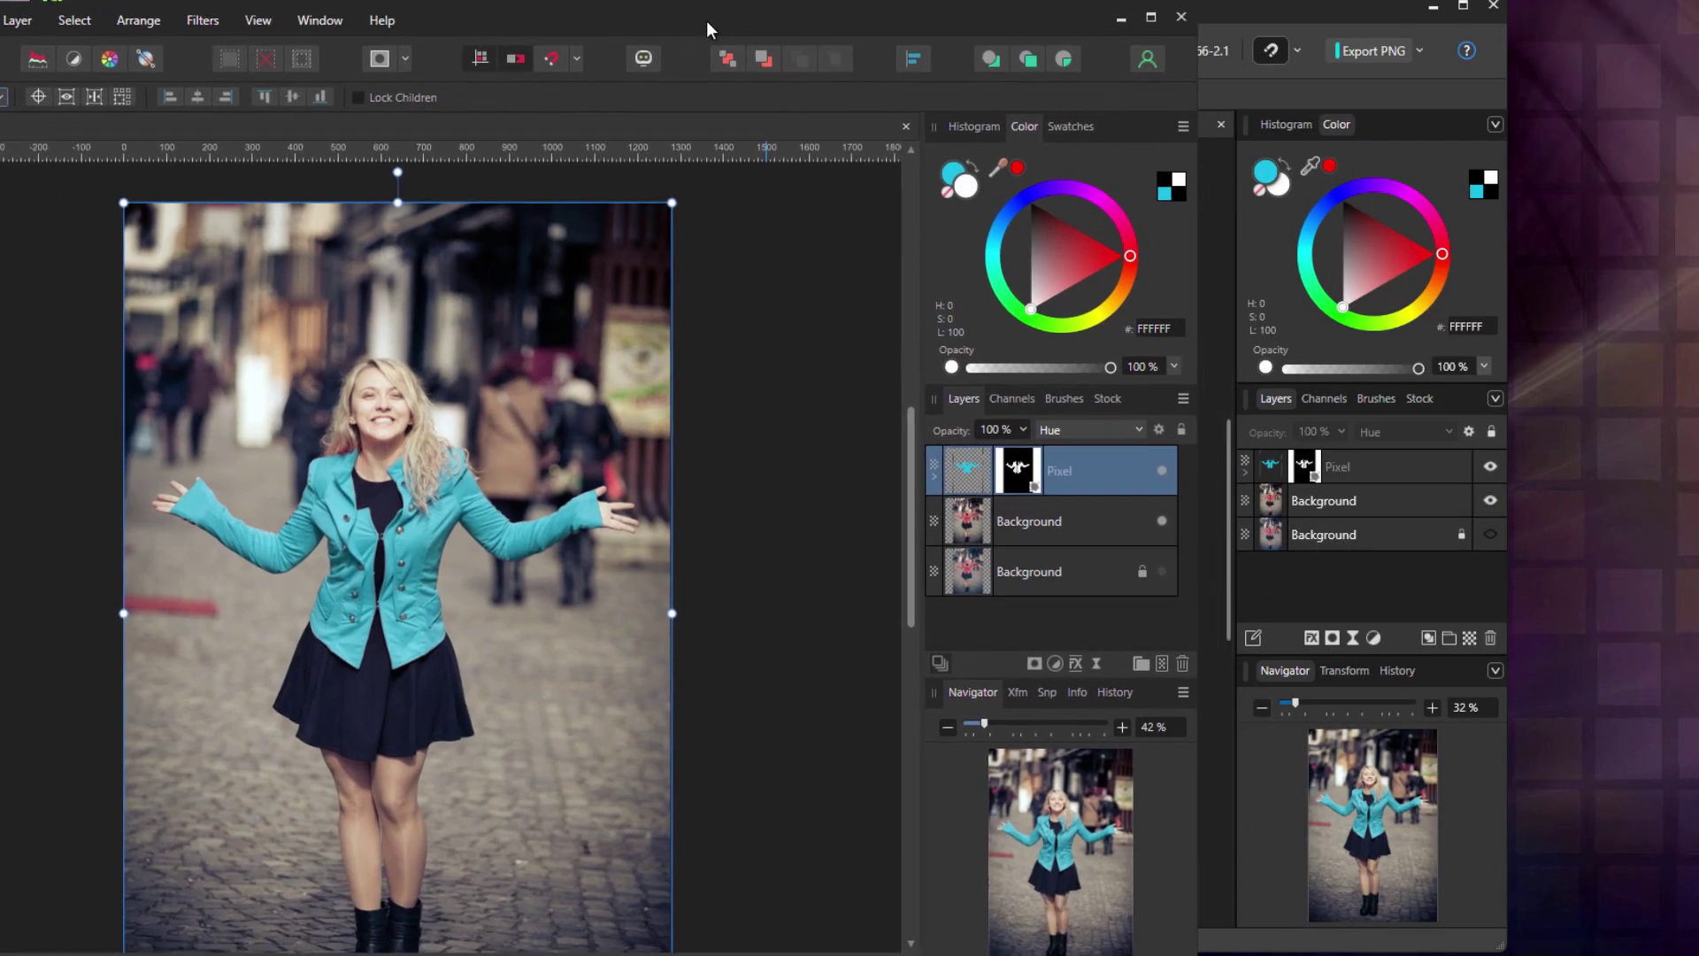
# Nudge the Affinity window into place and alternate it with Affinity Photo 2 on the street portrait
pyautogui.moveTo(707, 19); pyautogui.dragTo(714, 20)
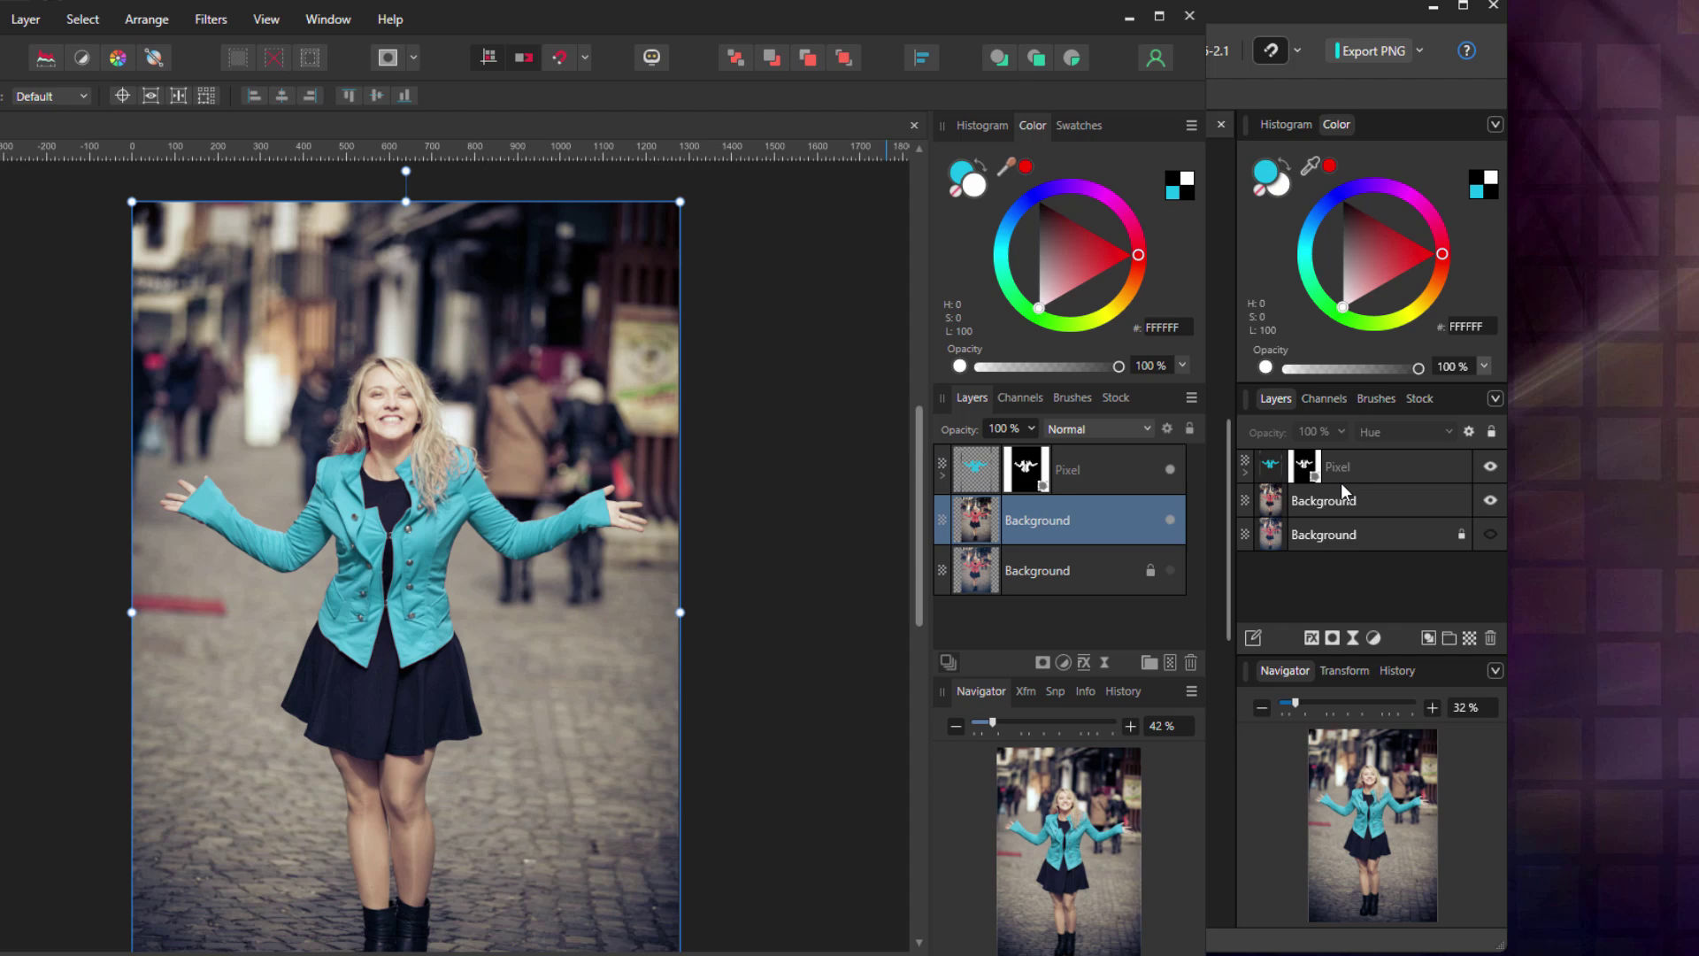
pyautogui.click(1266, 494)
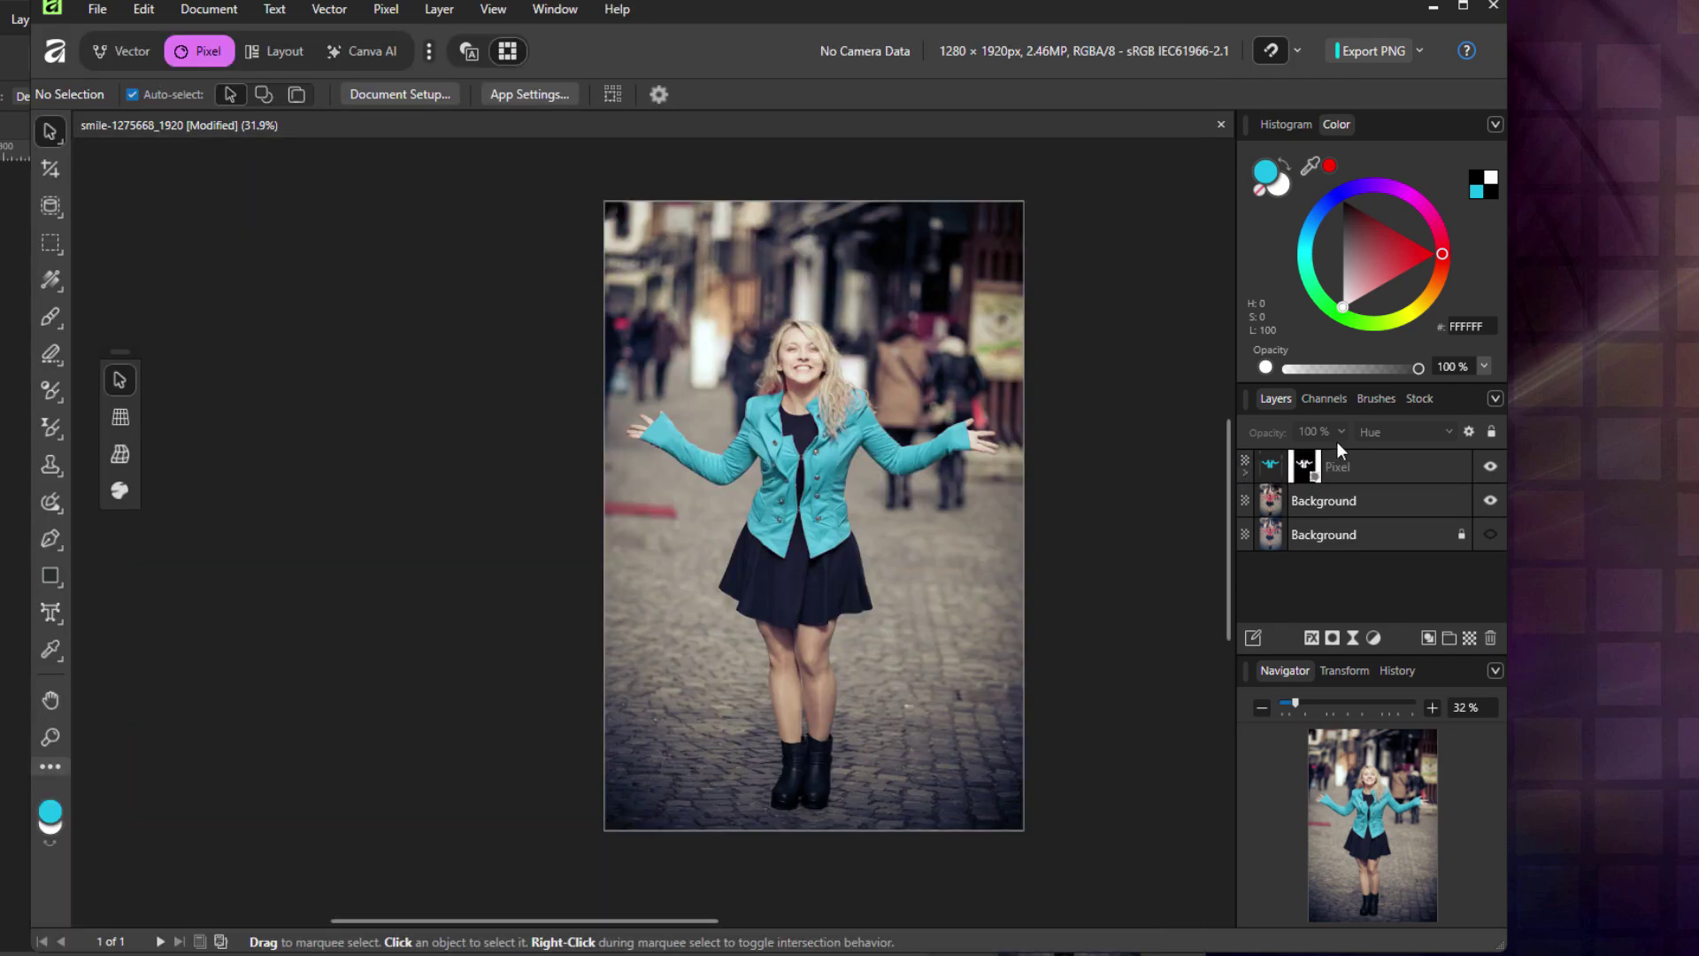
pyautogui.hotkey('alt', 'Tab')
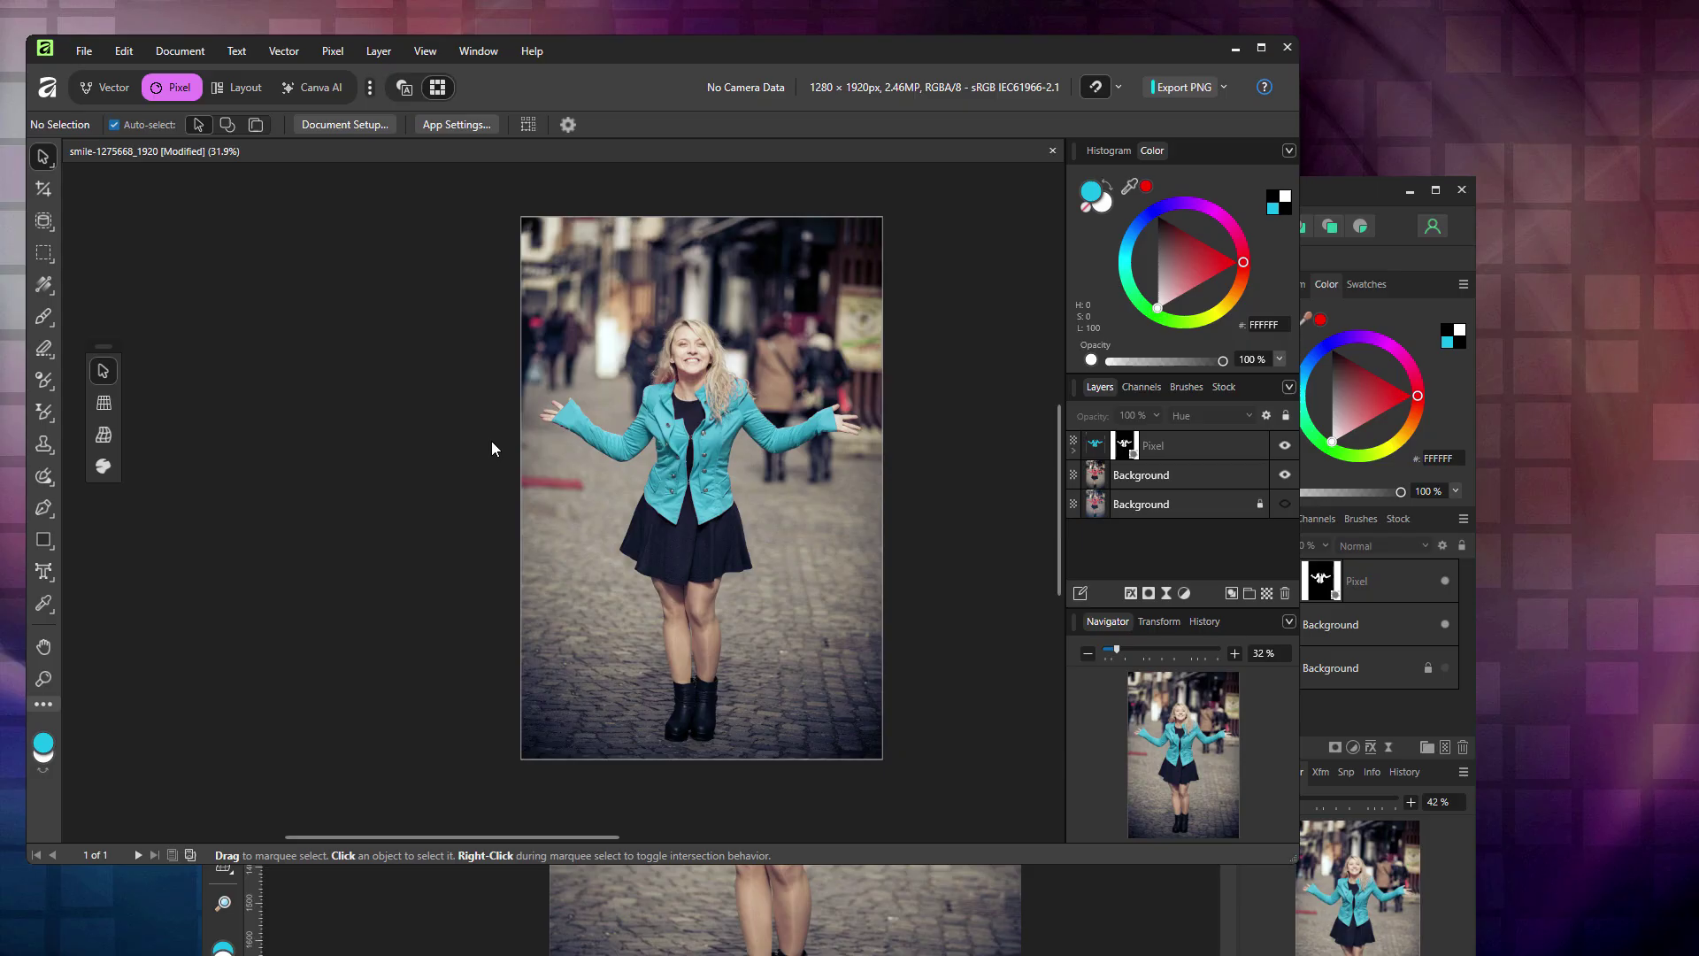
# In Affinity Photo 2, shift the window left and open xczpcw_cormac.cr2 in Develop
pyautogui.click(539, 871)
pyautogui.moveTo(836, 195); pyautogui.dragTo(819, 194)
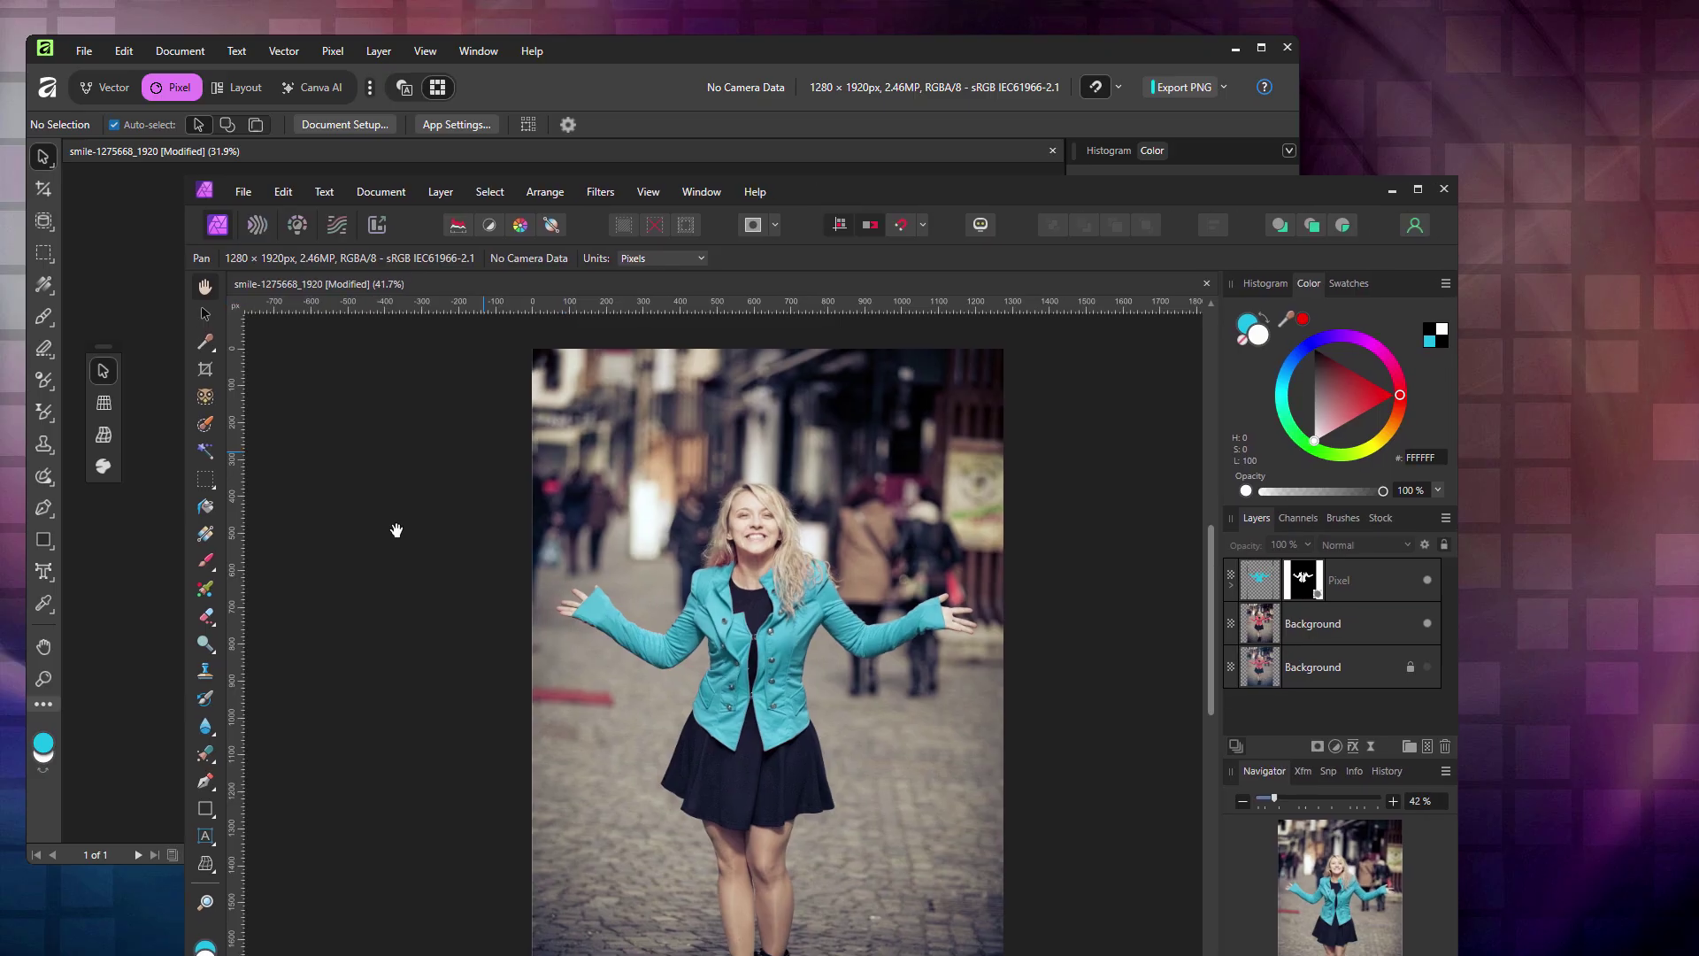
pyautogui.click(242, 191)
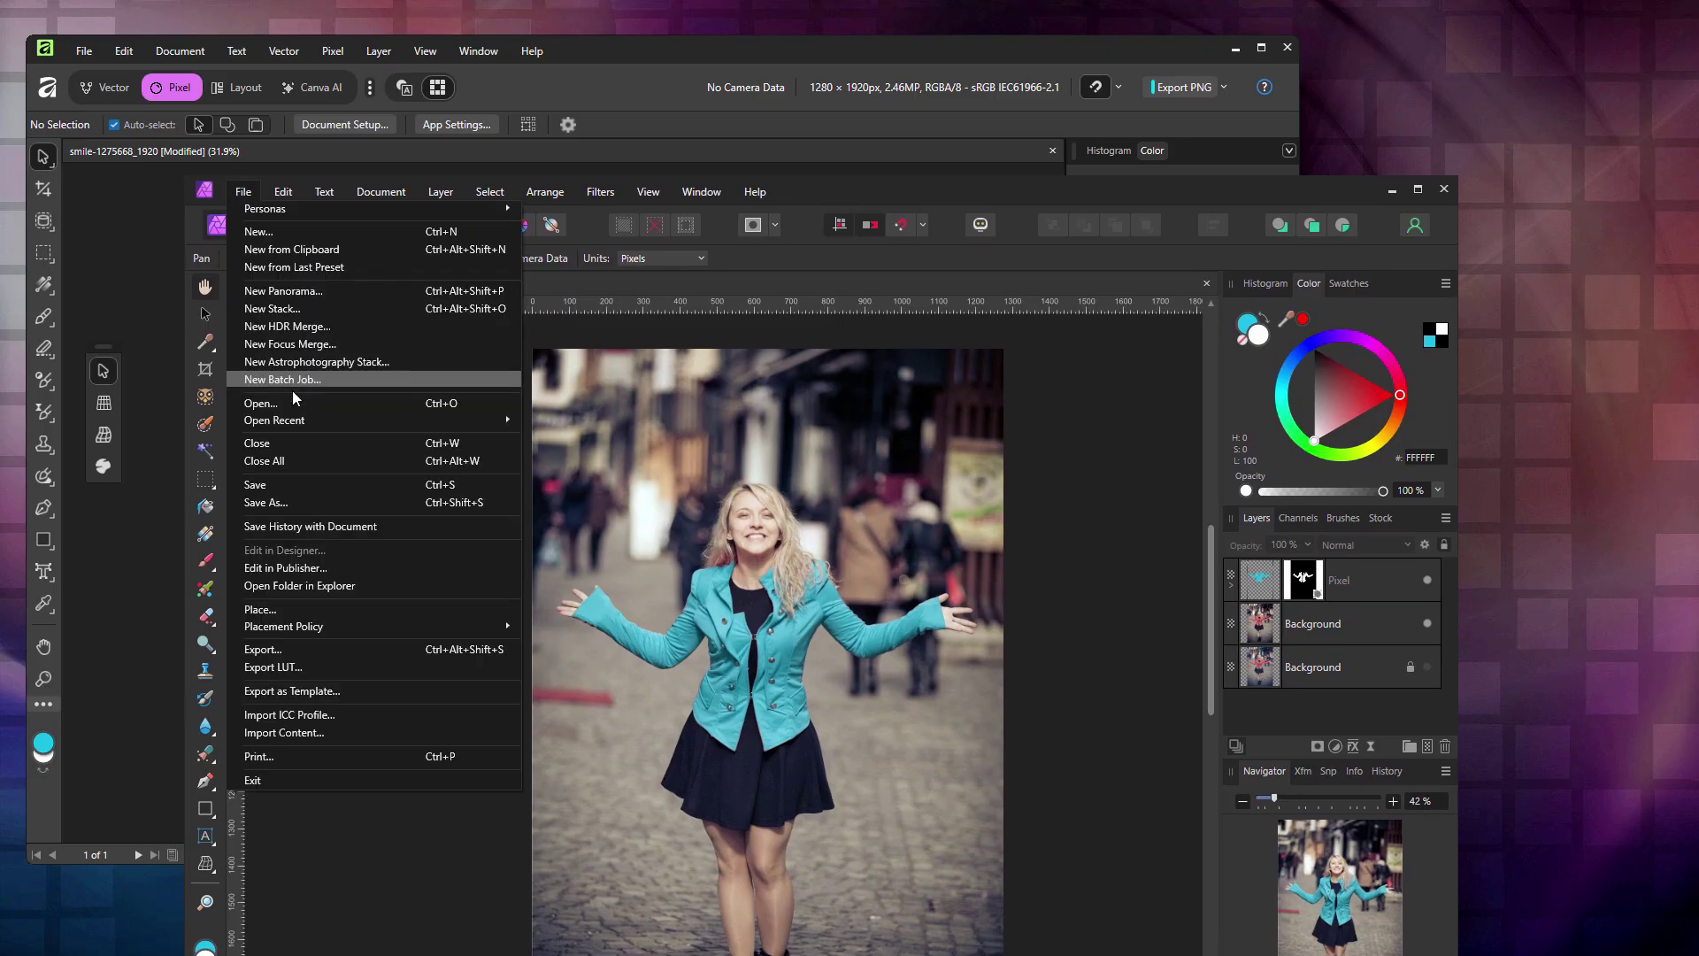
pyautogui.click(296, 398)
pyautogui.click(354, 455)
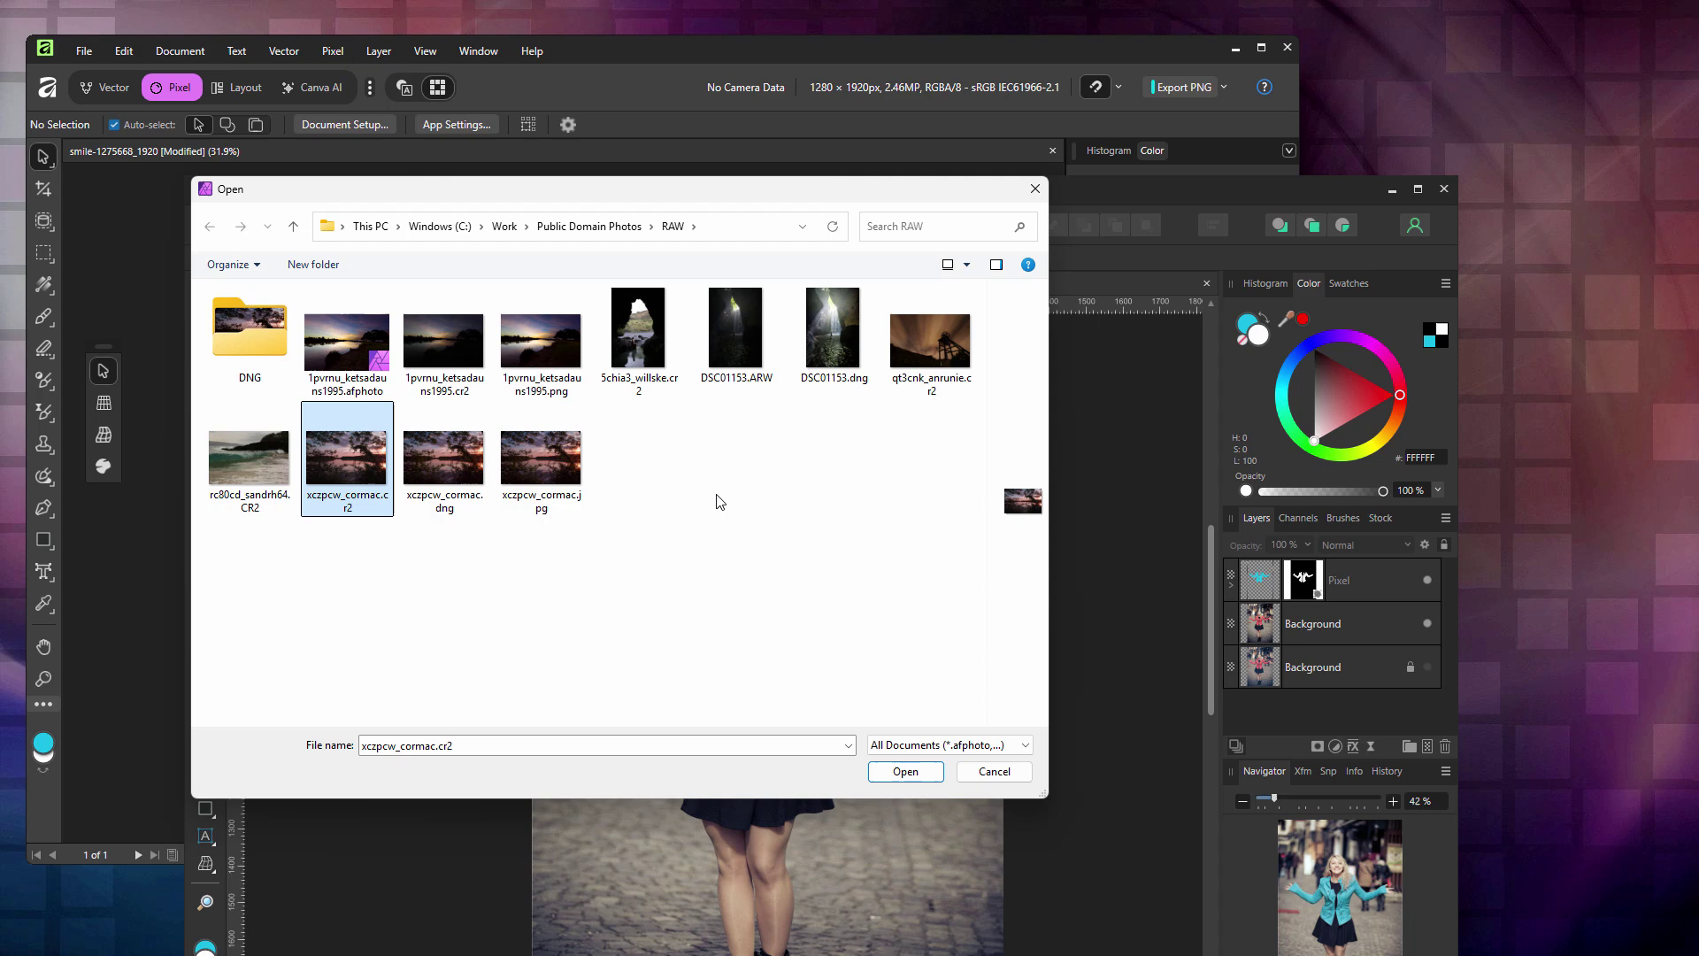
pyautogui.click(905, 772)
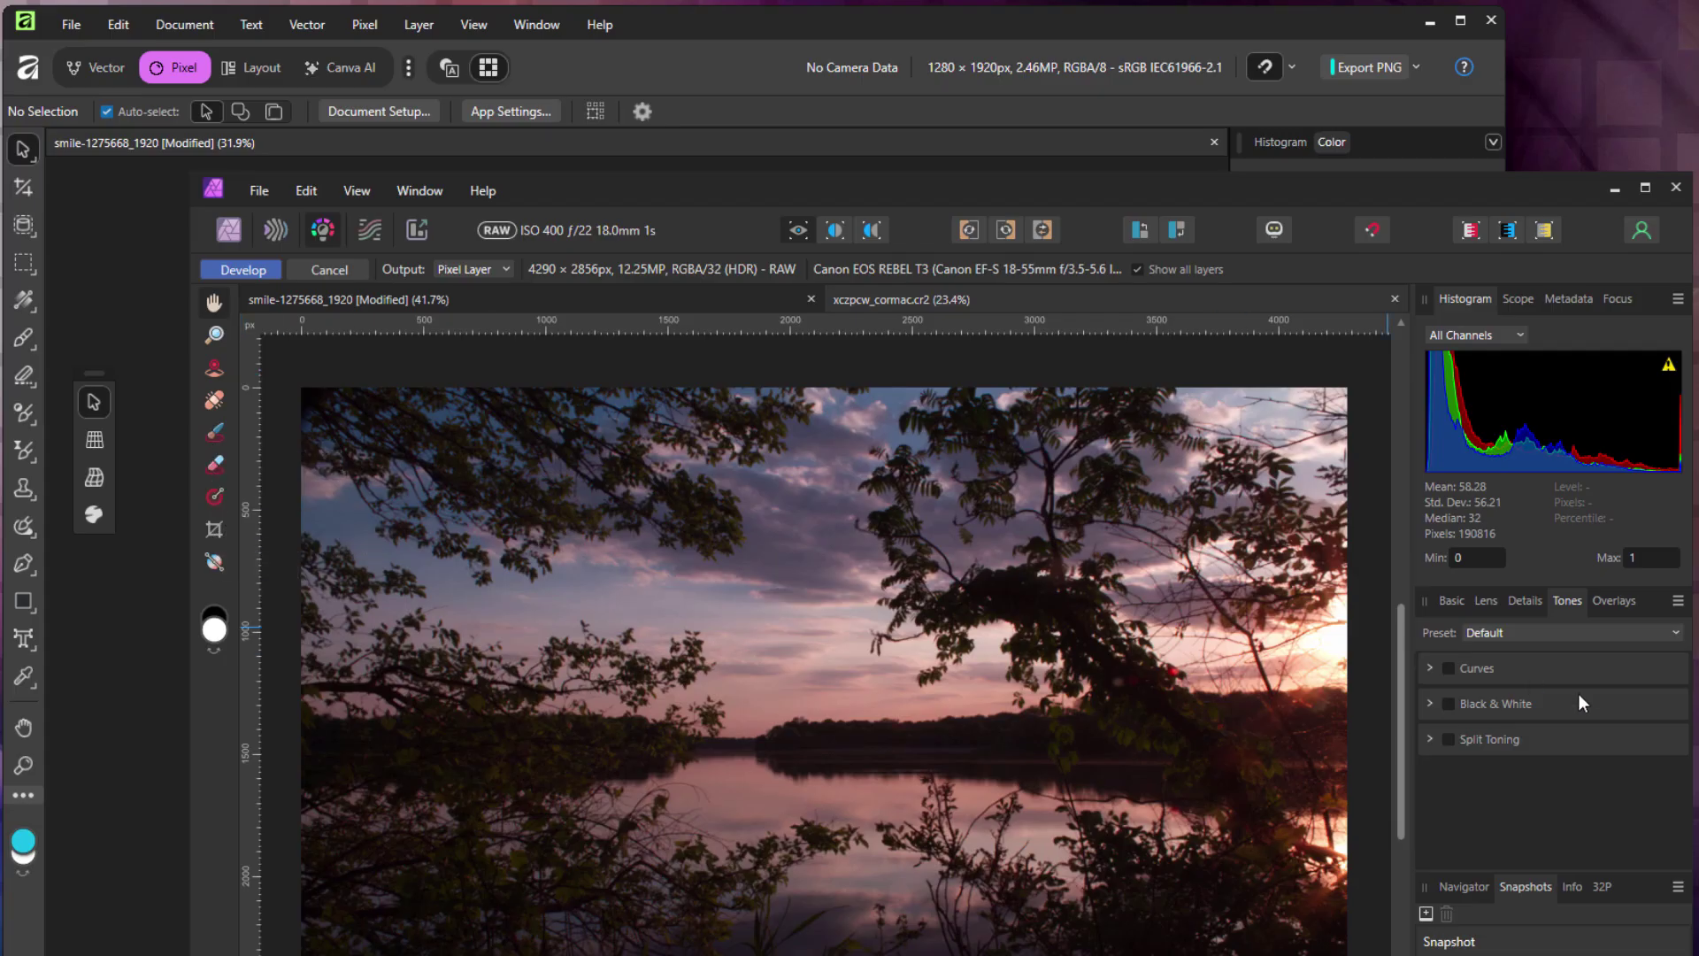
# Browse the Lens, Details, Tones, Overlays and Basic sections, then return to the new Affinity window
pyautogui.click(1488, 601)
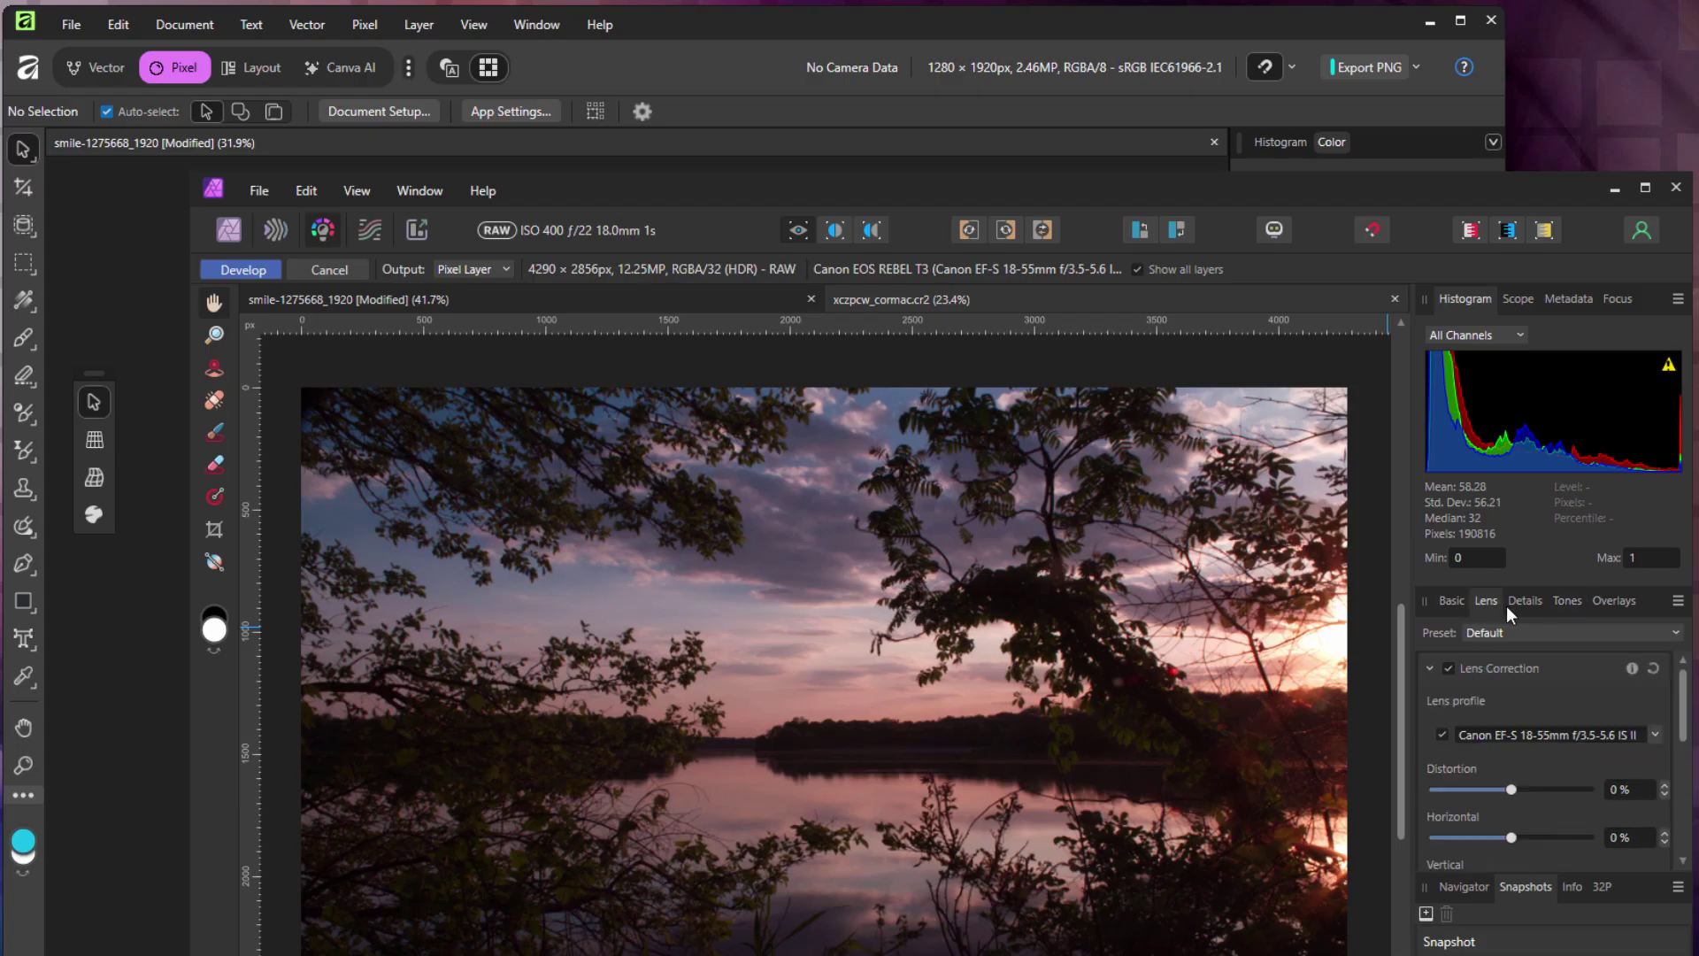
pyautogui.click(1519, 600)
pyautogui.click(1568, 602)
pyautogui.click(1619, 603)
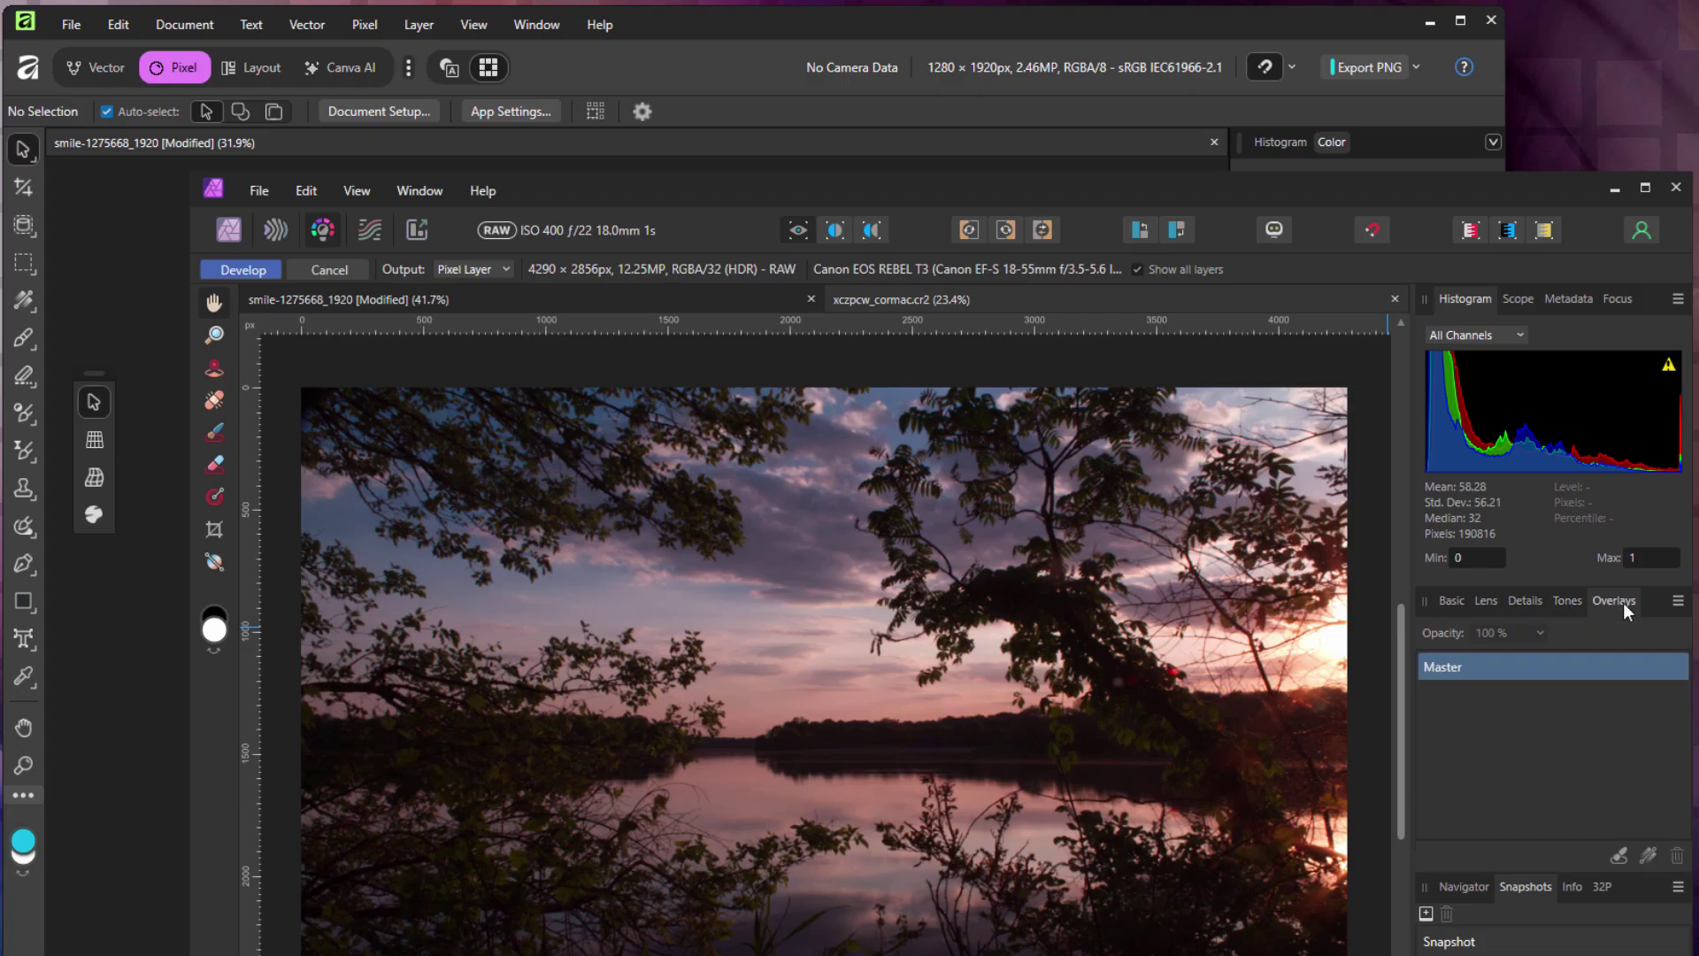
pyautogui.click(1451, 602)
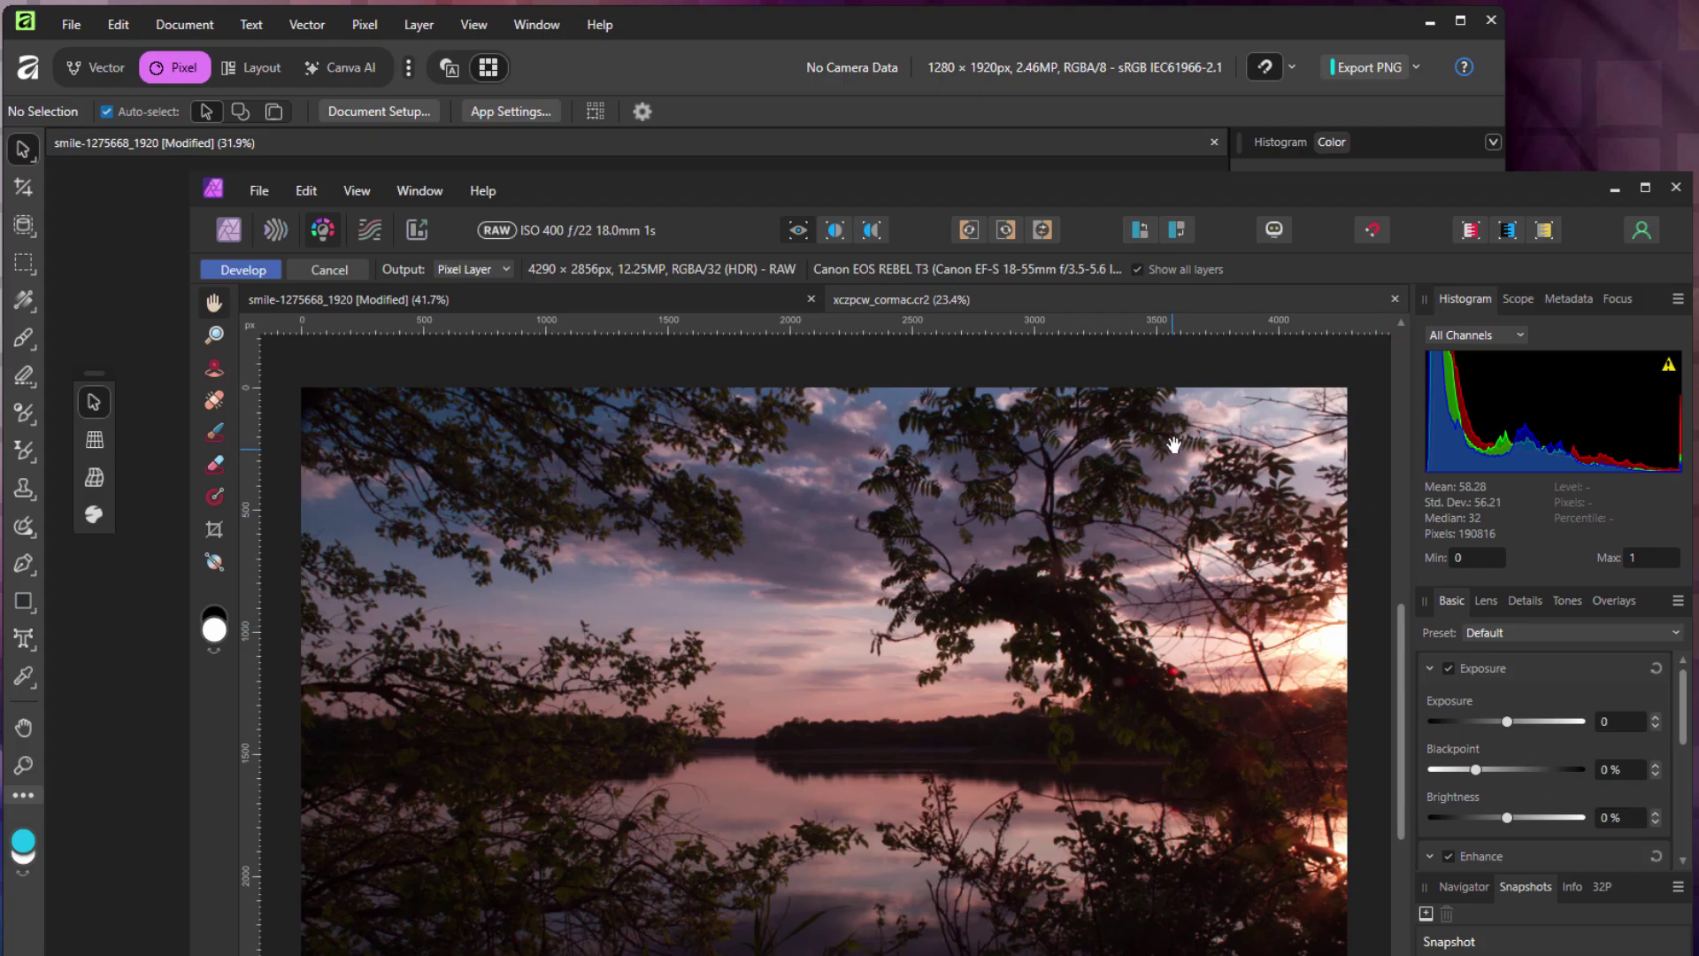
pyautogui.click(714, 72)
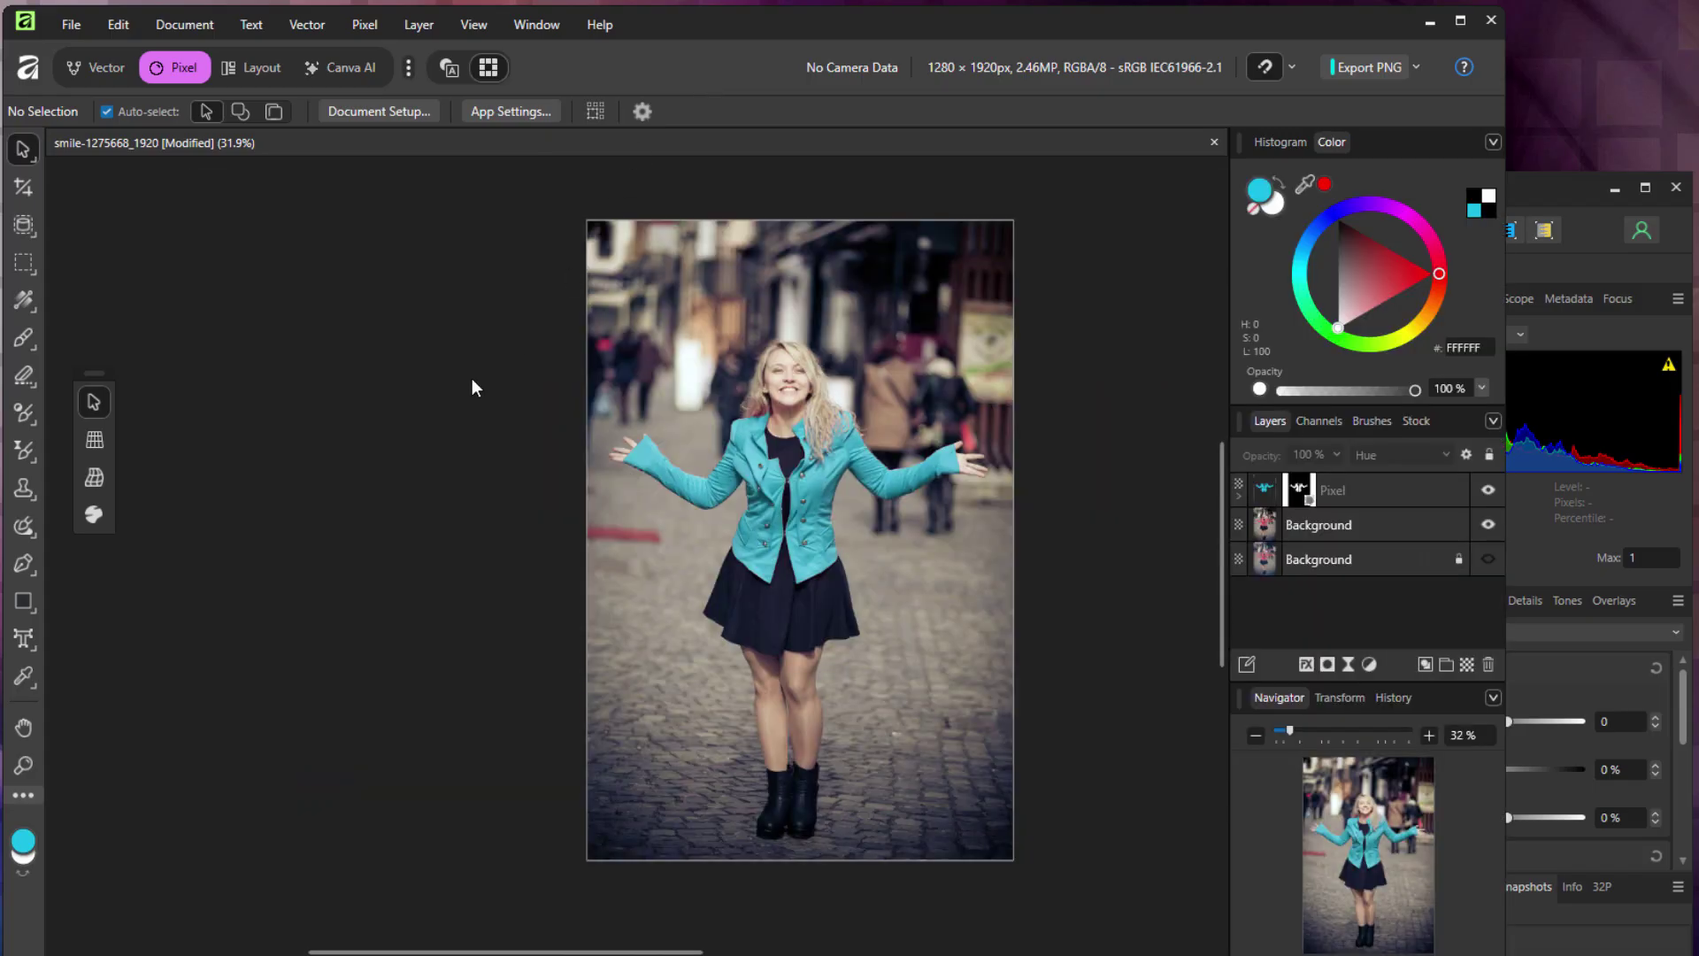
# Open xczpcw_cormac.cr2 in Affinity and compare it against the Affinity Photo 2 Develop window
pyautogui.click(69, 26)
pyautogui.click(91, 191)
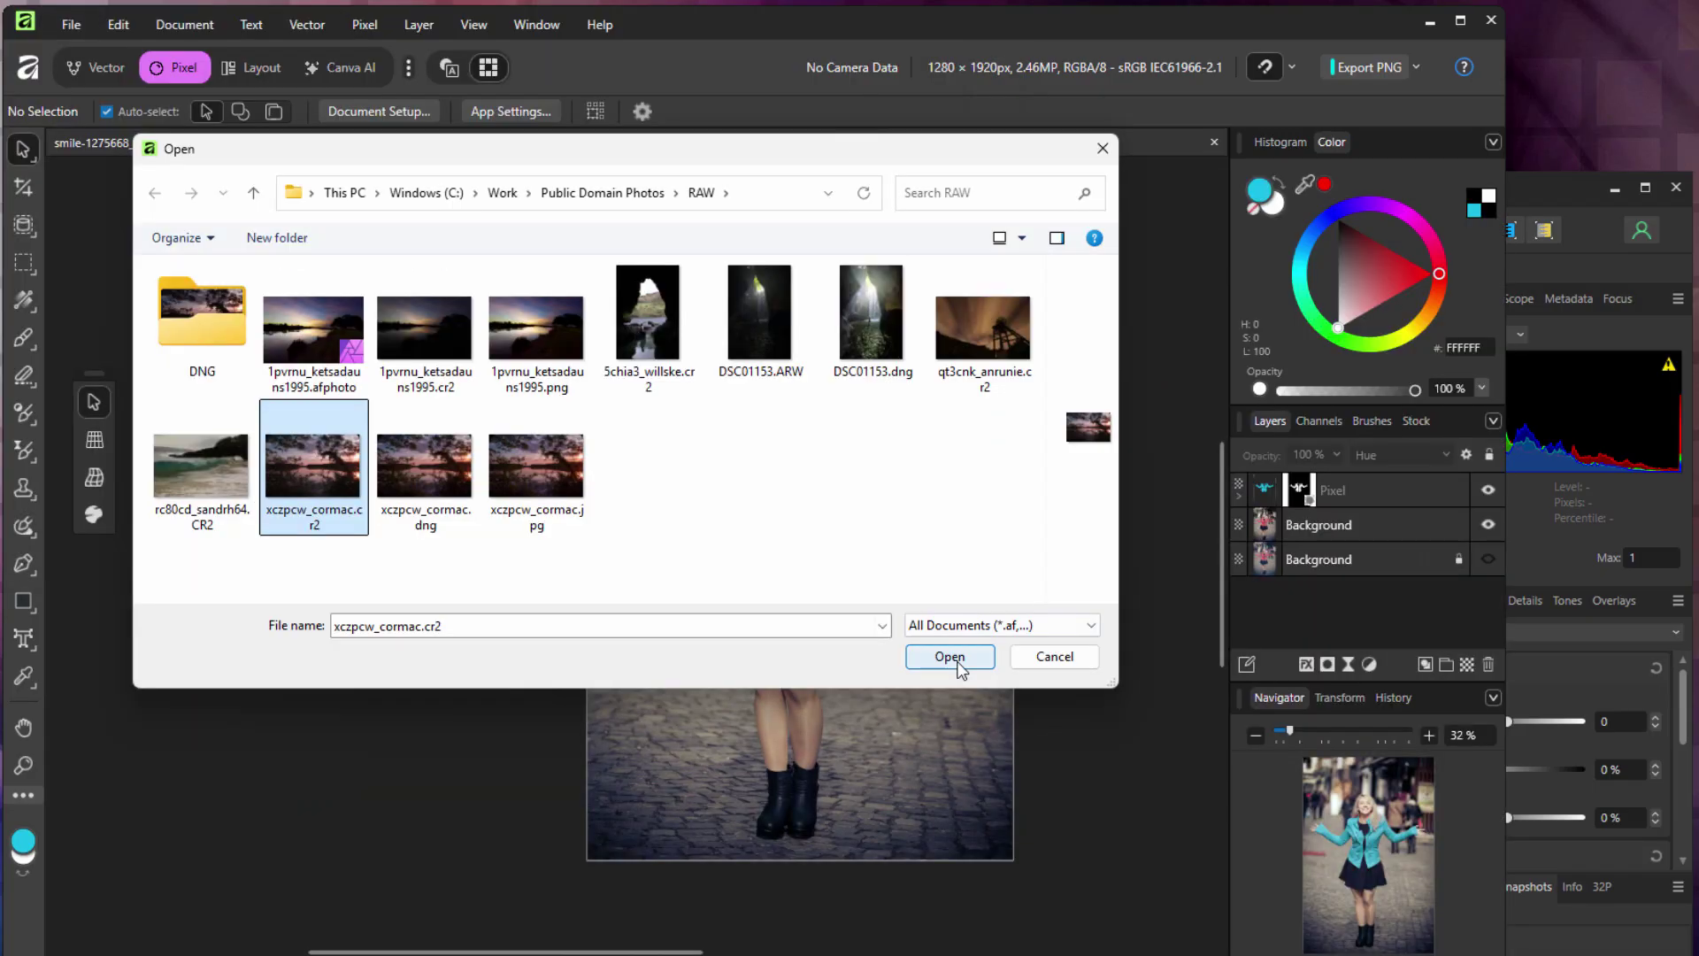
pyautogui.click(957, 662)
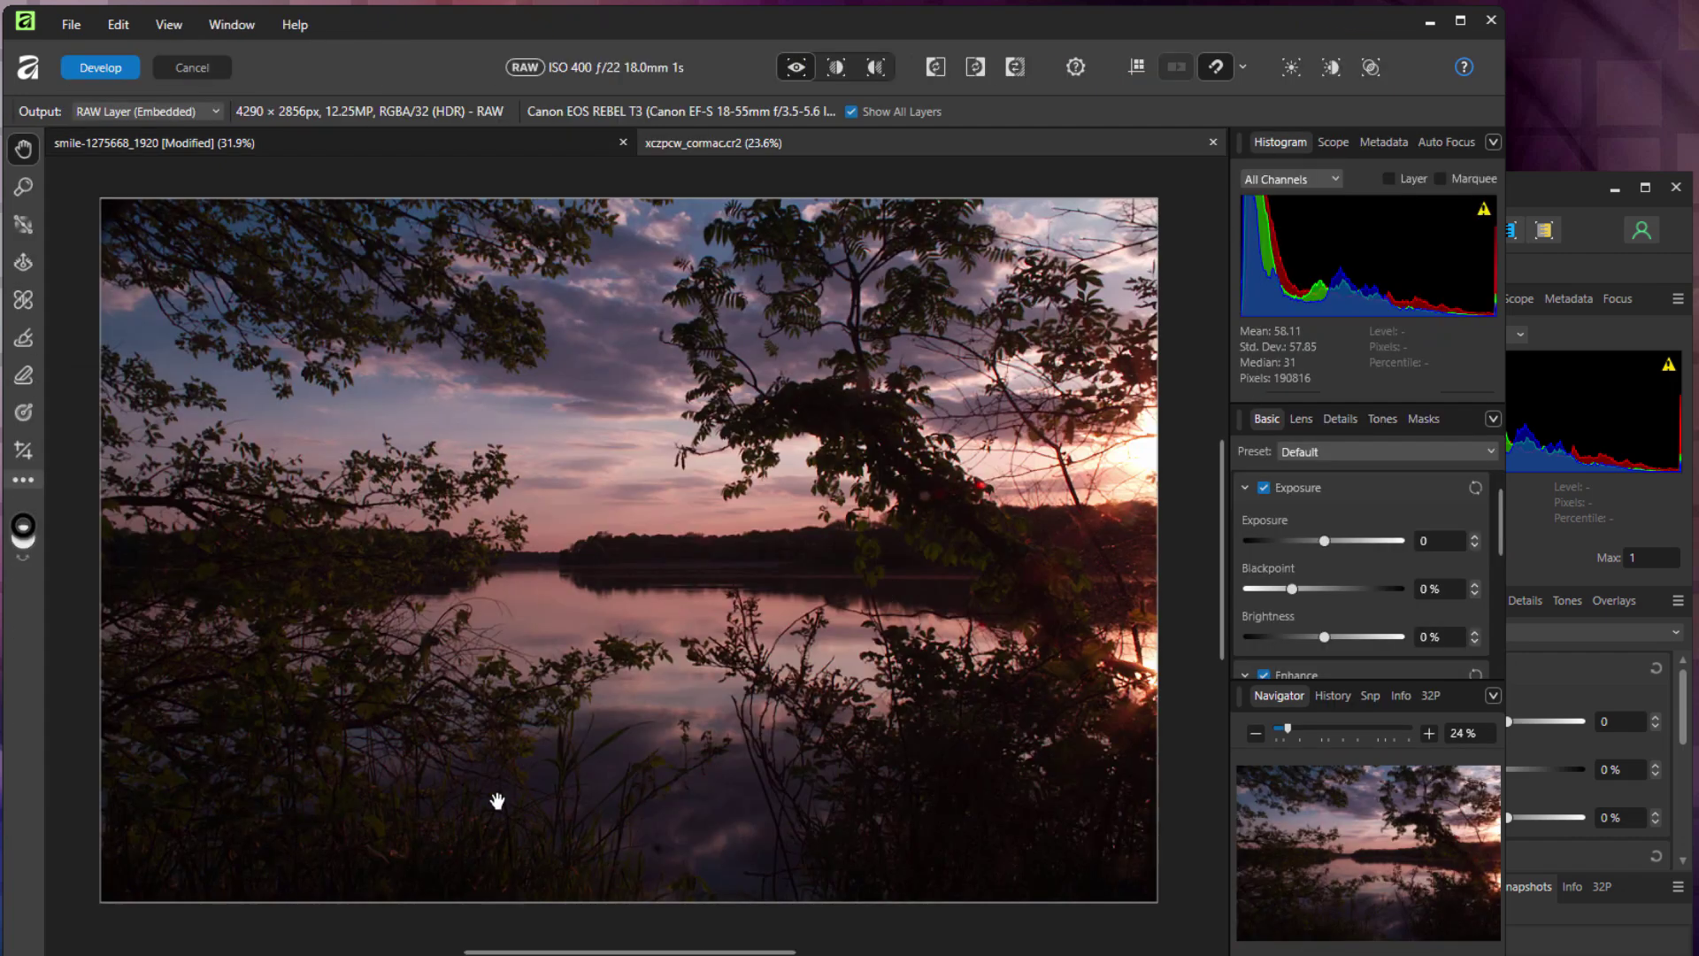
pyautogui.hotkey('alt', 'Tab')
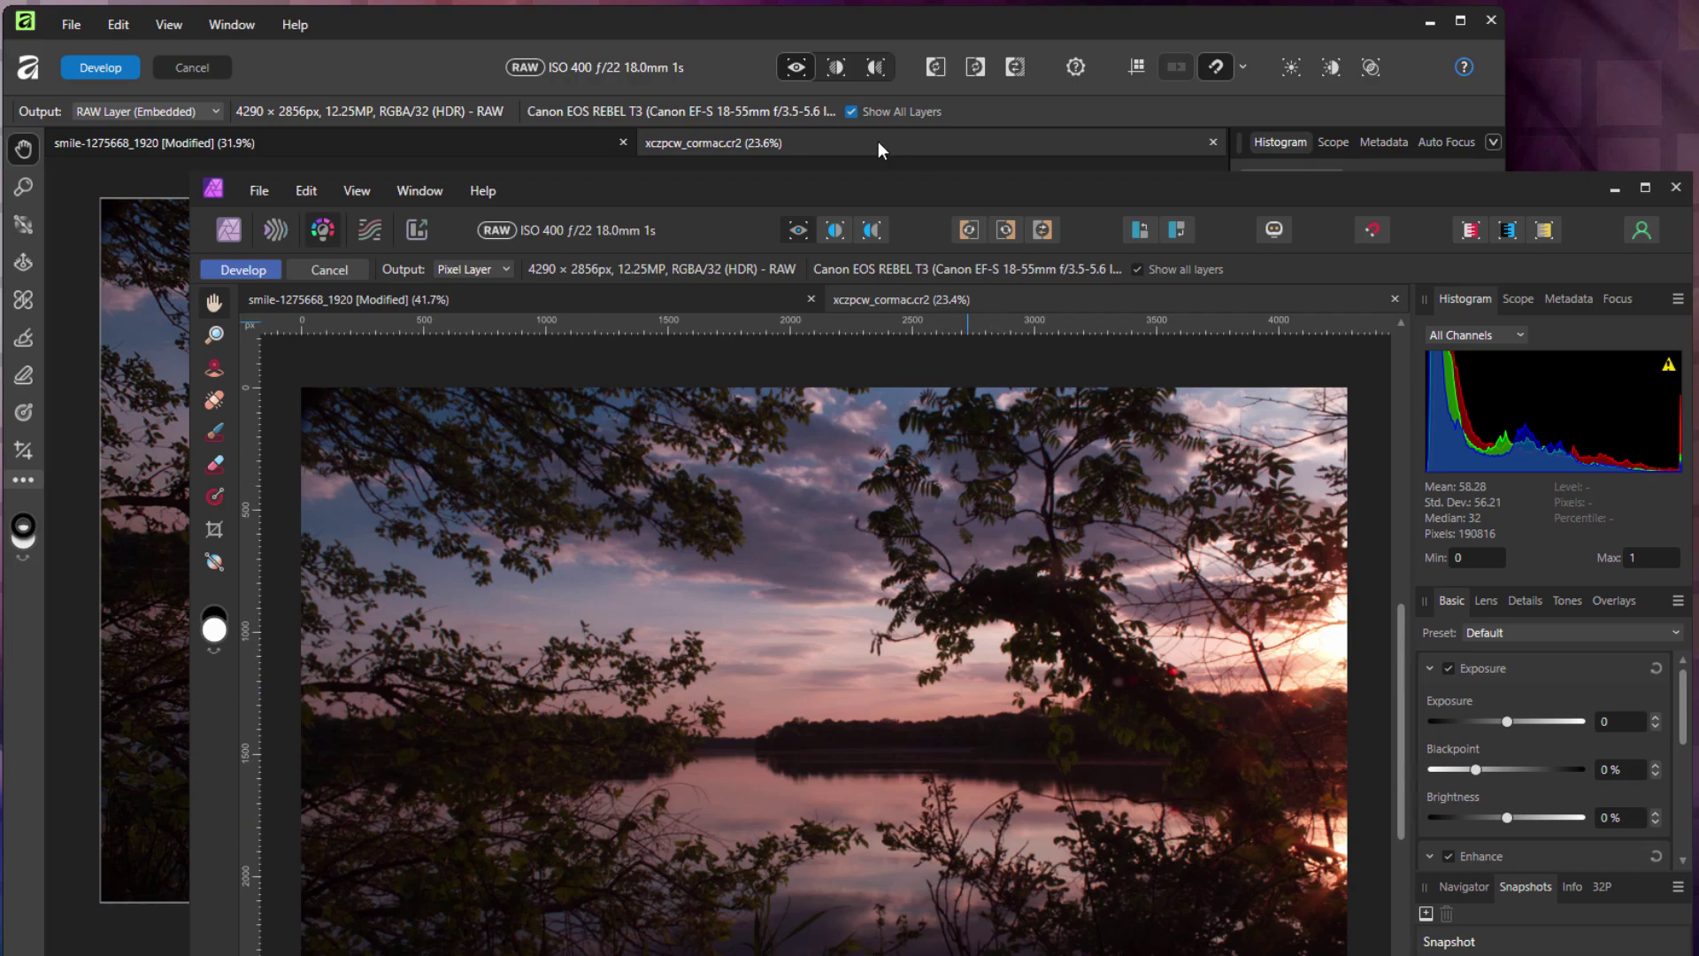
pyautogui.click(714, 26)
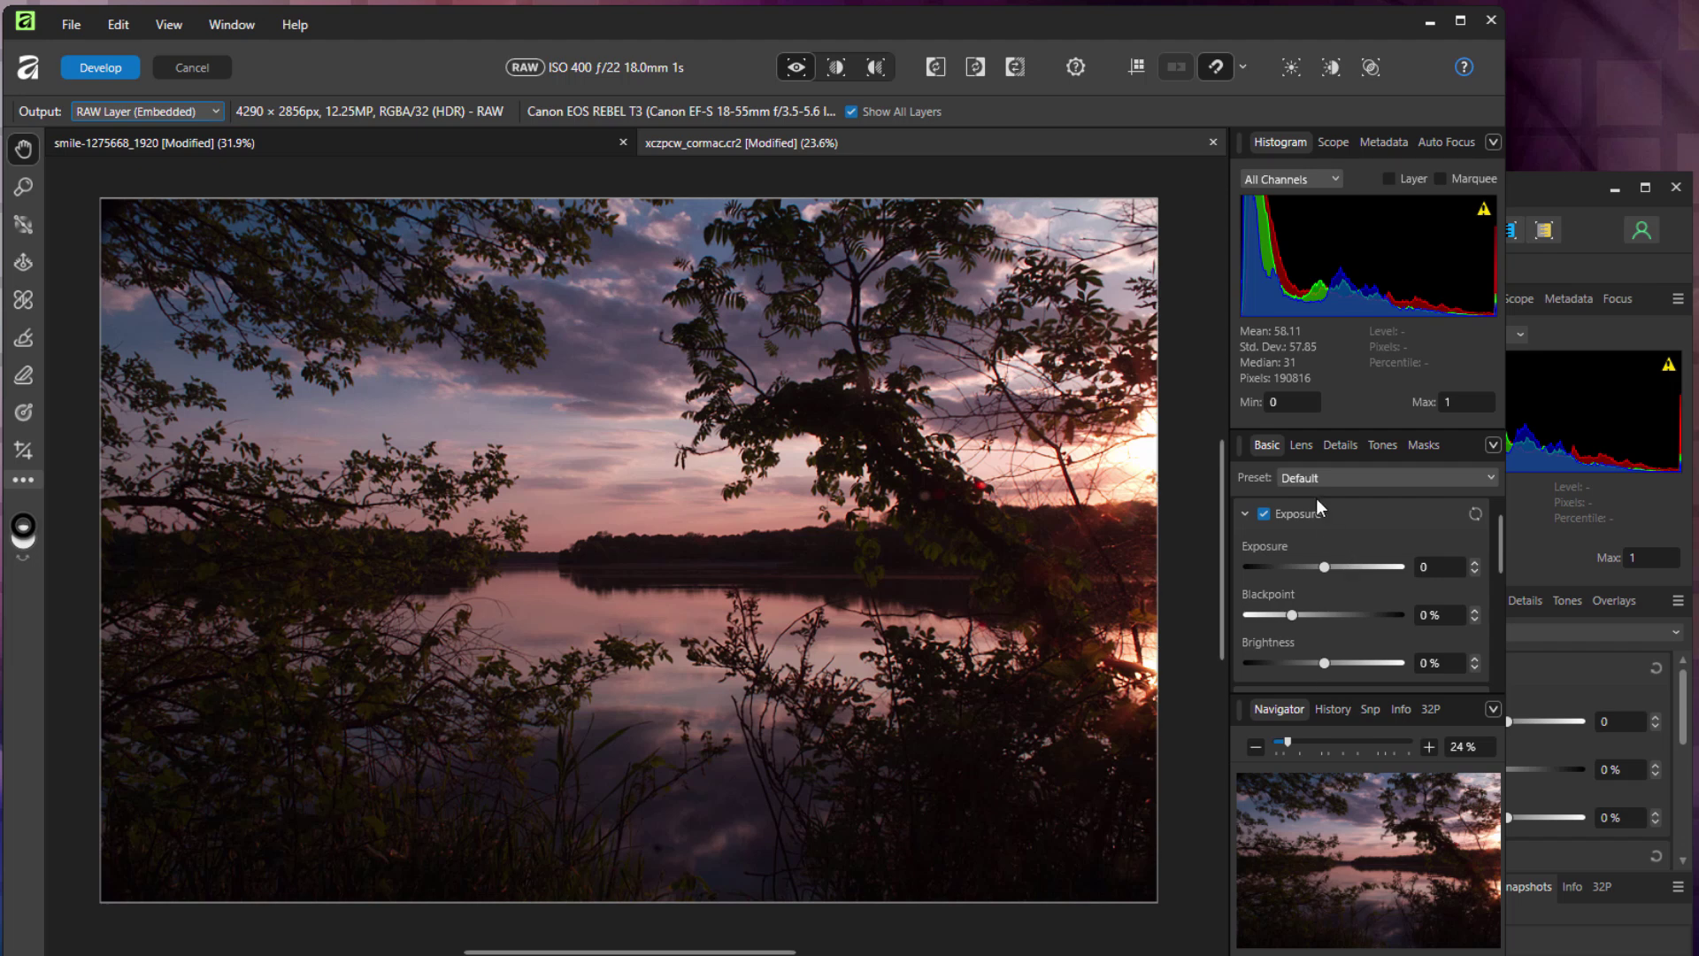
# Browse the Lens, Details, Tones and Masks sections, ending back on Basic
pyautogui.click(1298, 448)
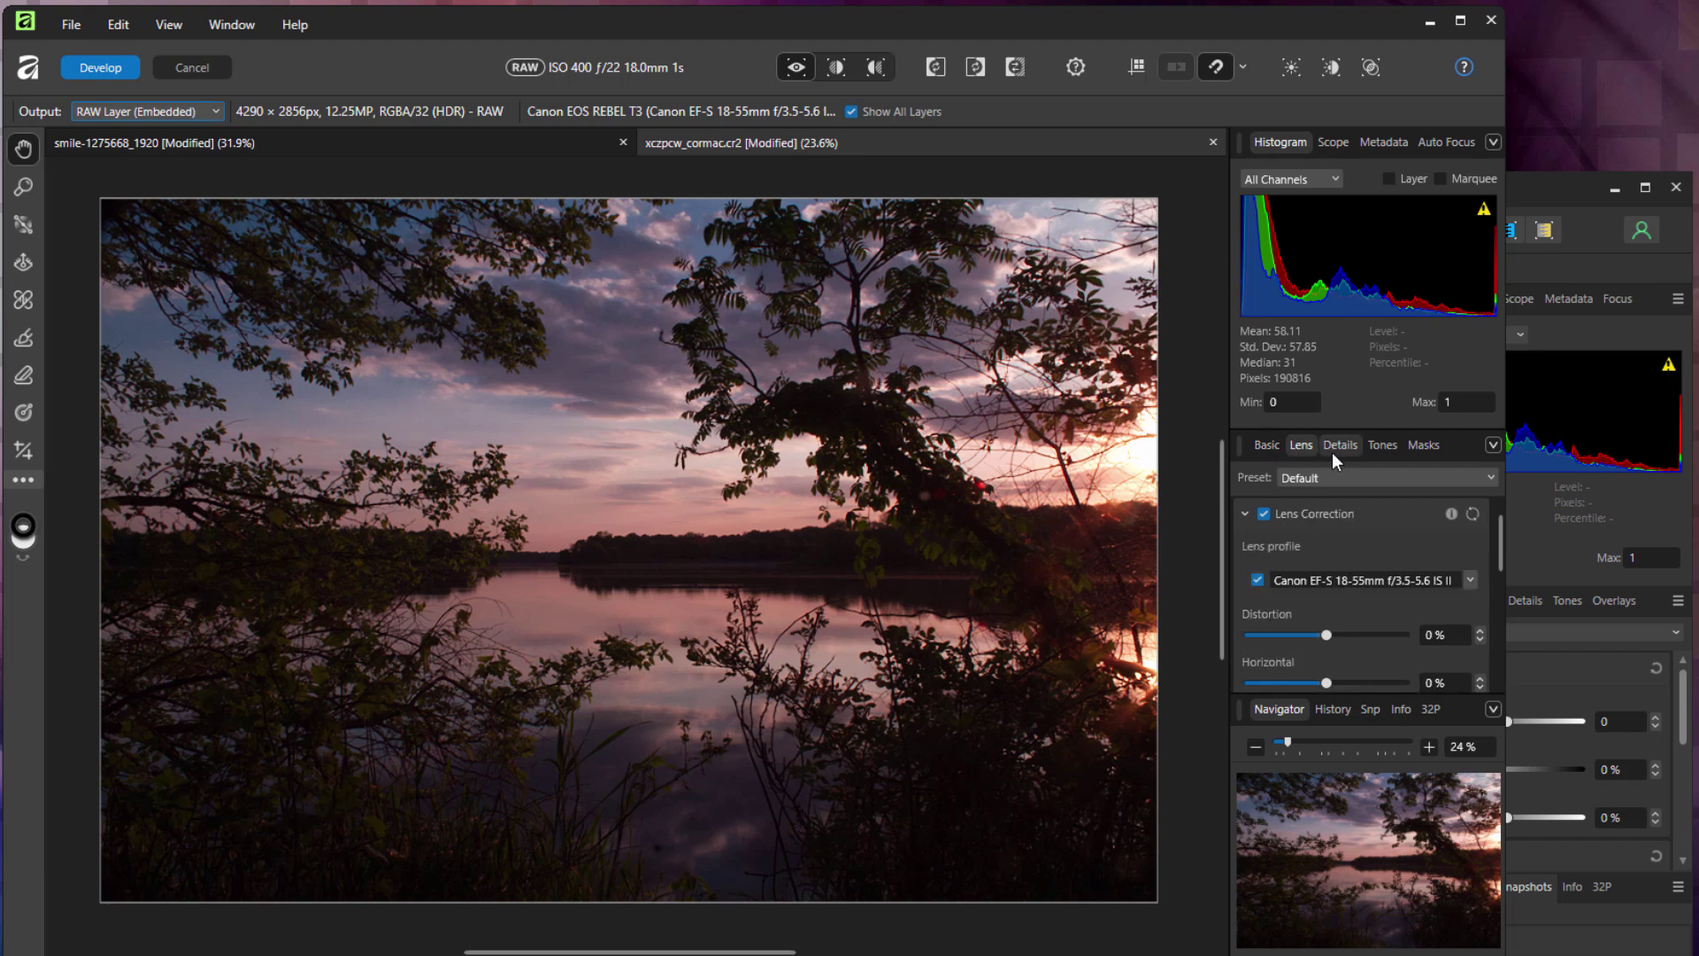
pyautogui.click(1334, 448)
pyautogui.click(1377, 446)
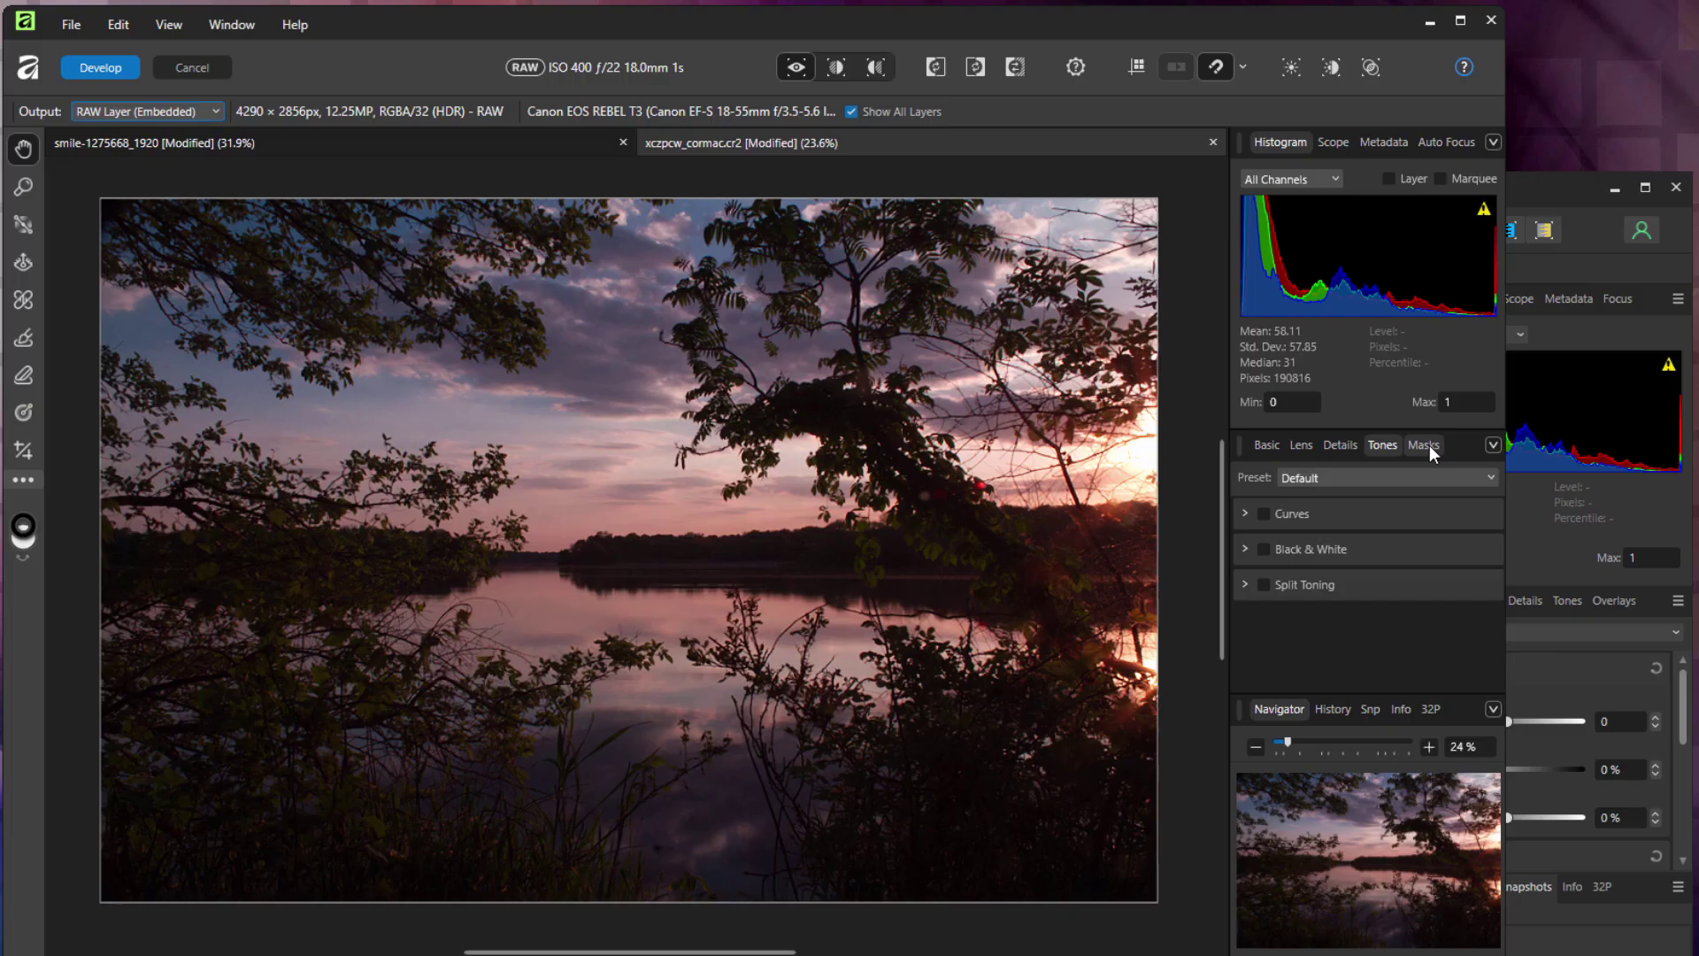
pyautogui.click(1430, 446)
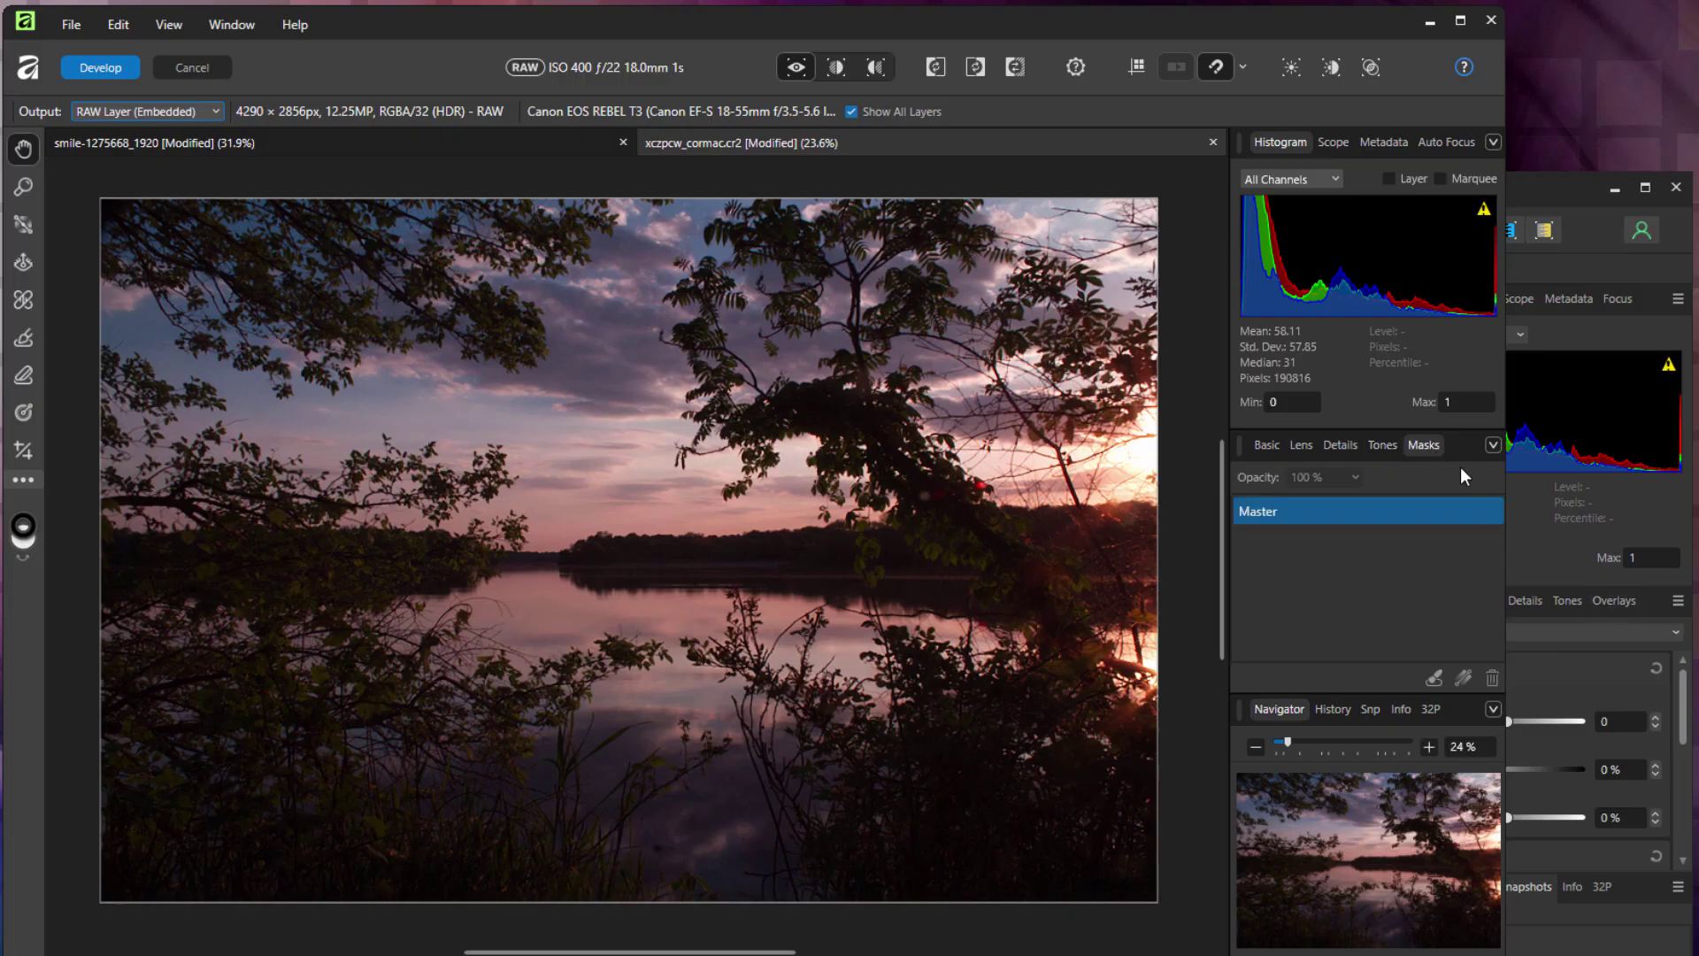
pyautogui.click(1268, 444)
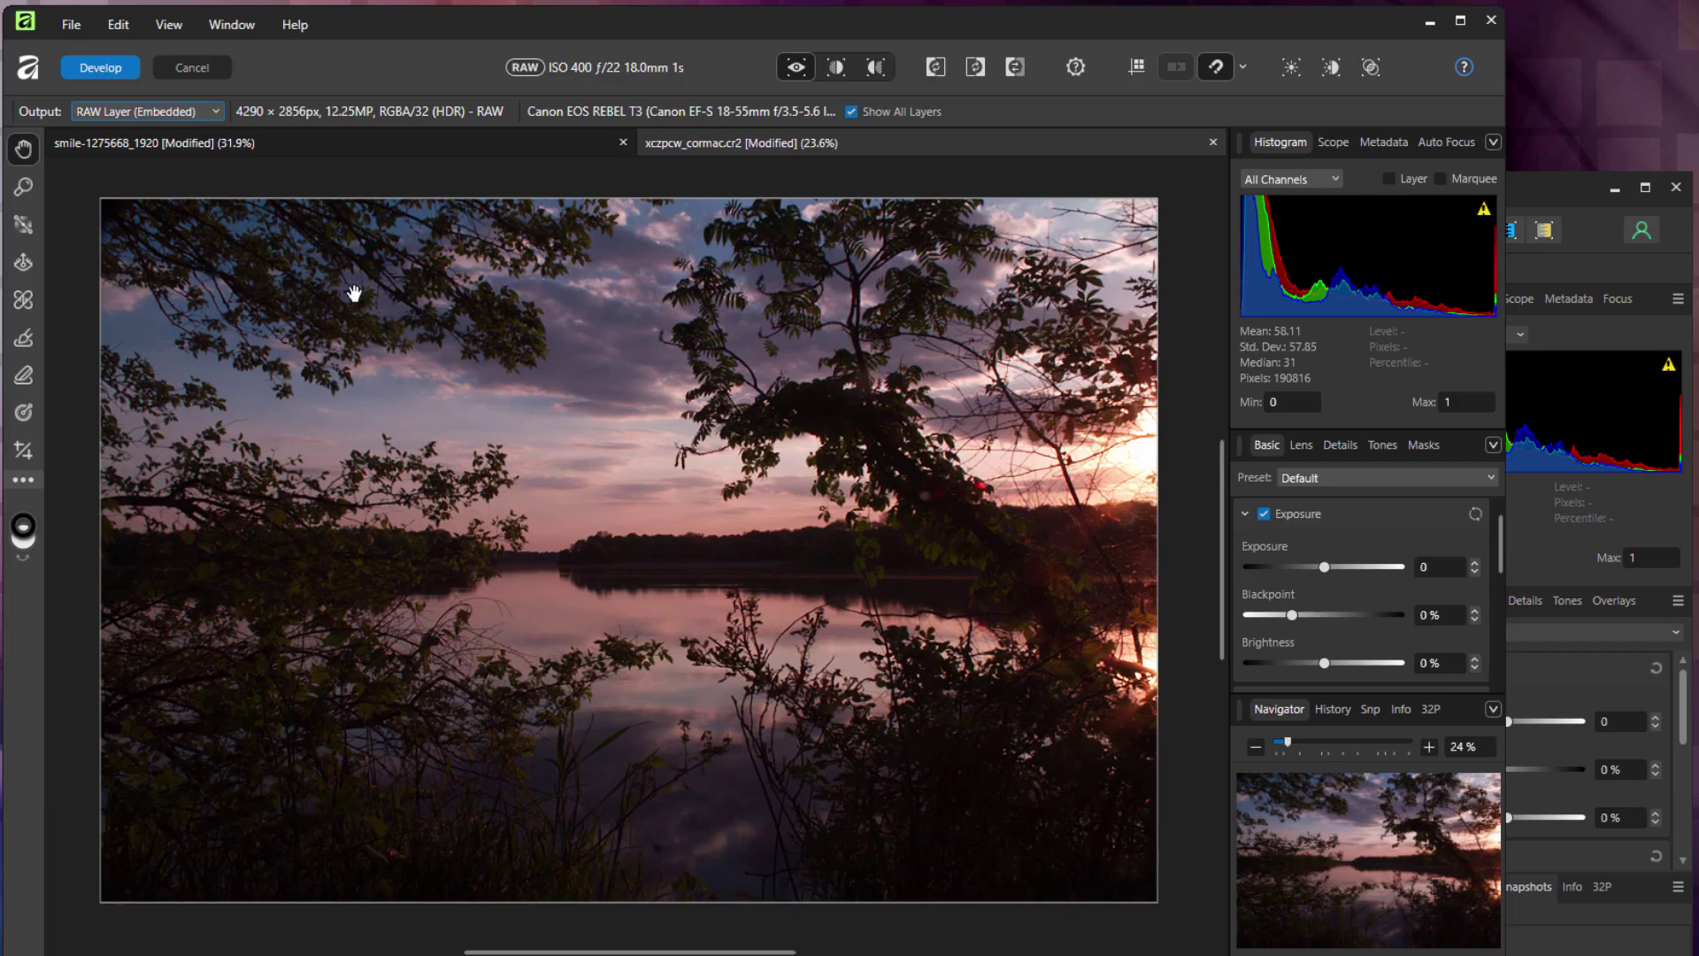
pyautogui.click(89, 70)
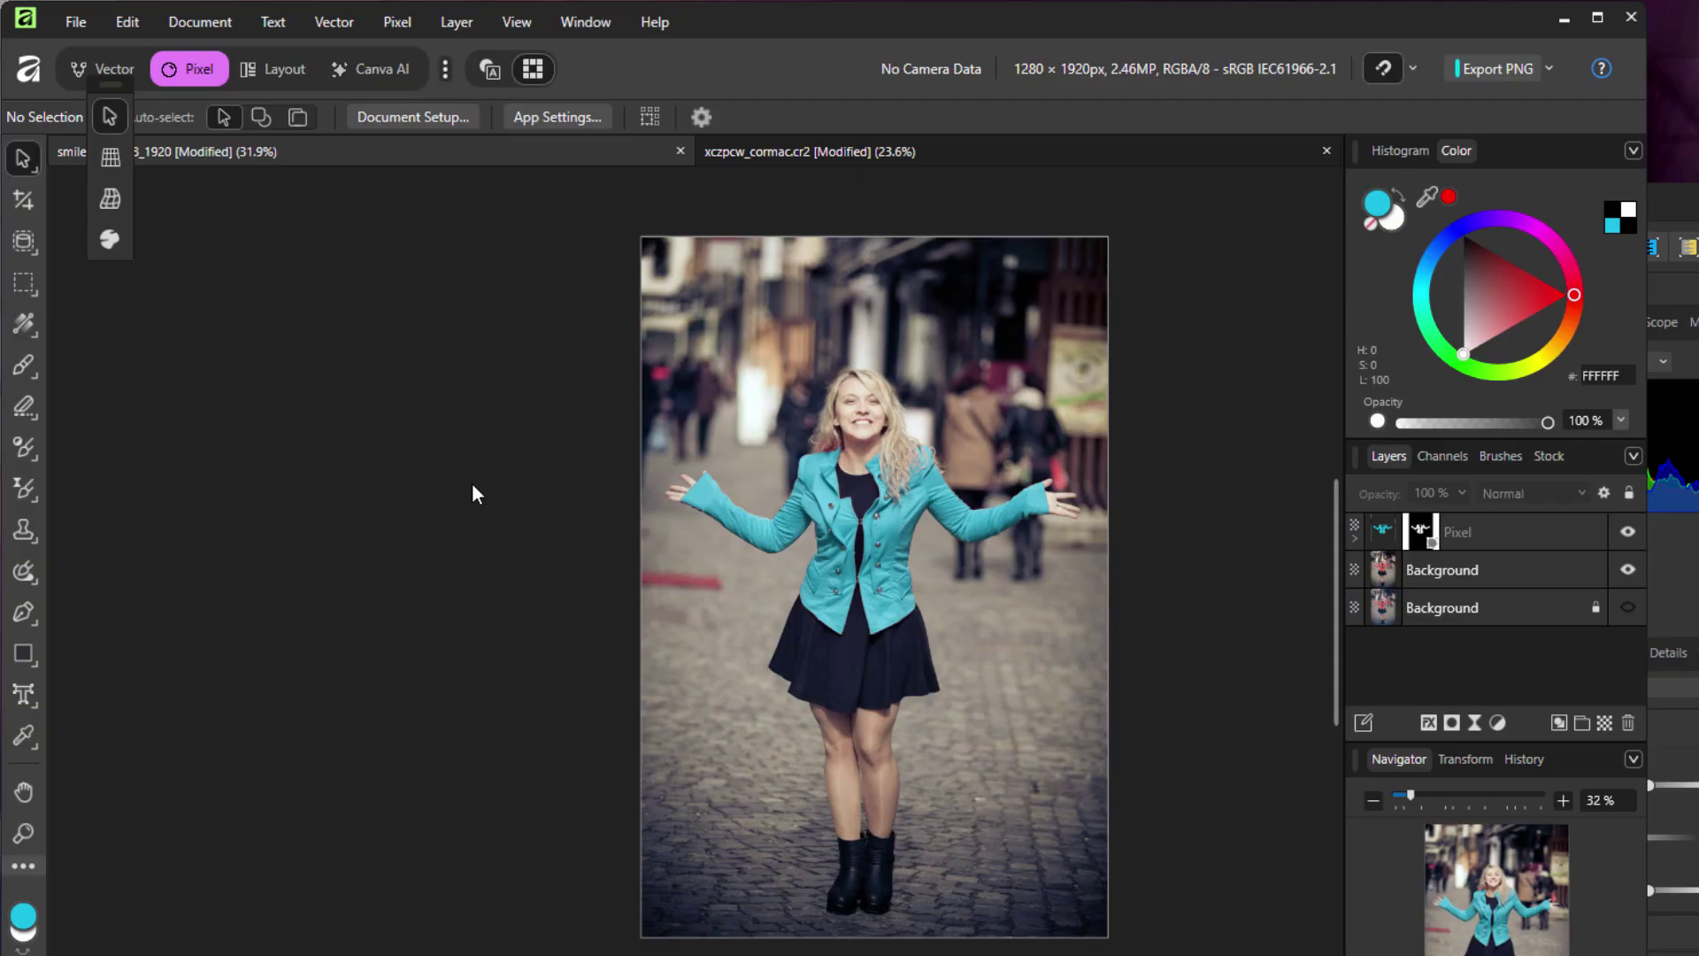